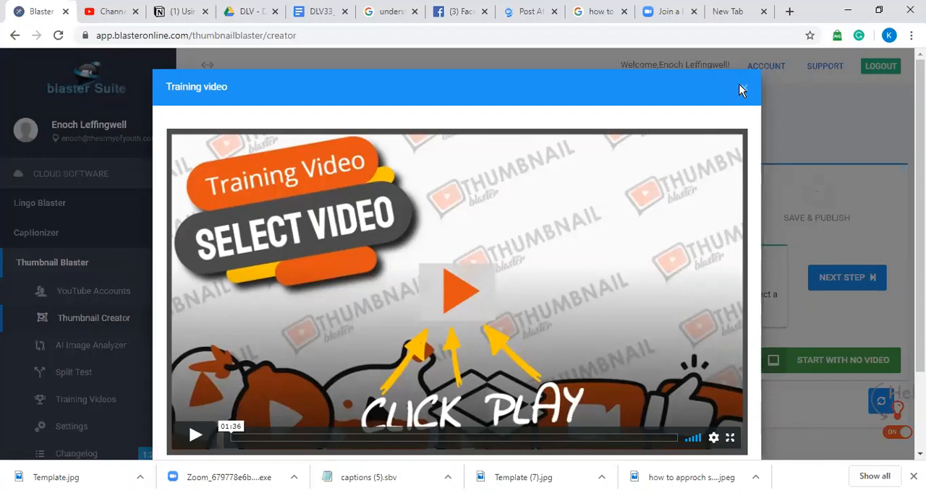
Step: Select the video "Financial Management as a Missionary" for the thumbnail and continue to the template choice
{"action": "left_click", "coordinate": [744, 89]}
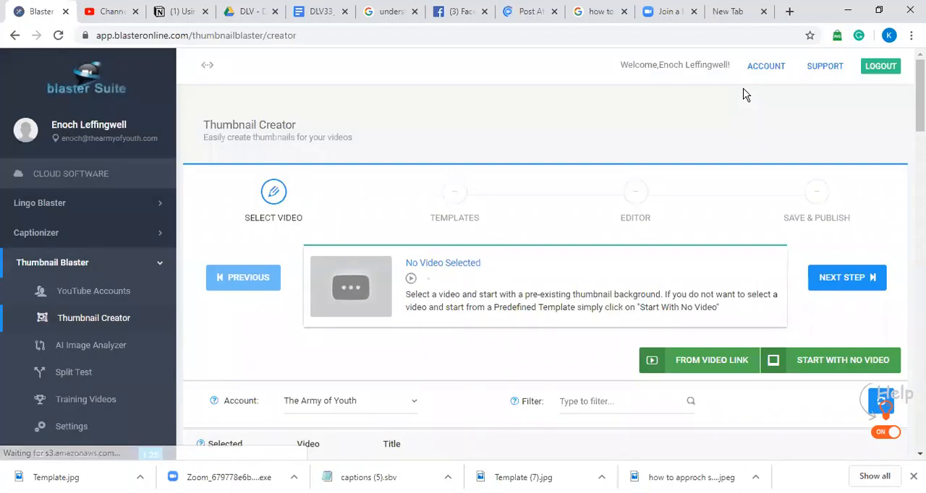
{"action": "left_click_drag", "start_coordinate": [921, 94], "coordinate": [920, 238]}
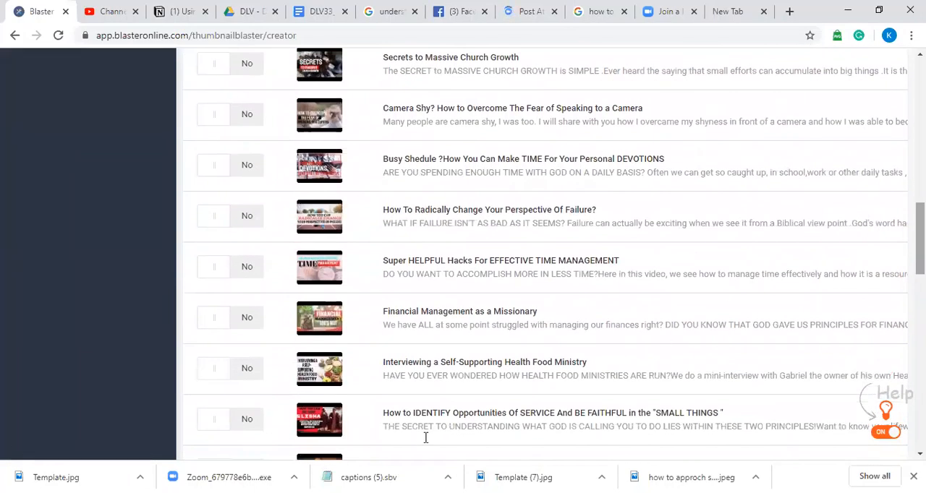
{"action": "left_click", "coordinate": [227, 321]}
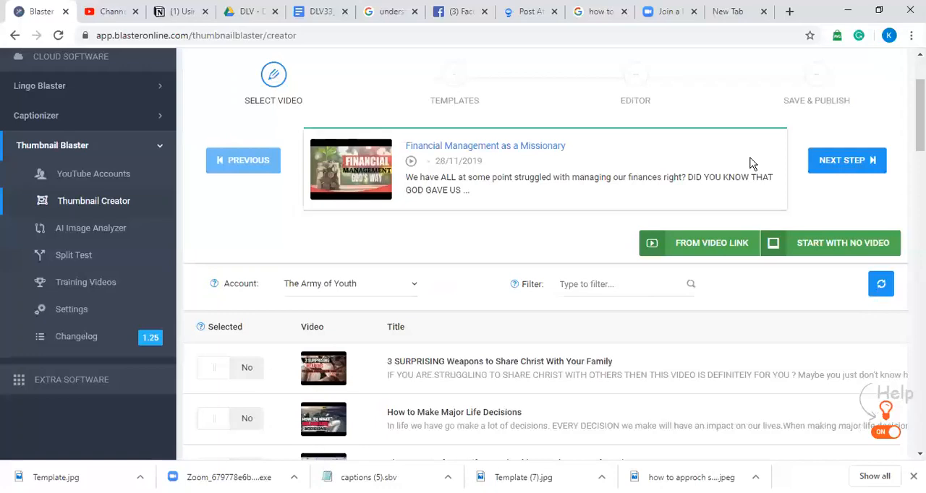
{"action": "left_click", "coordinate": [832, 162]}
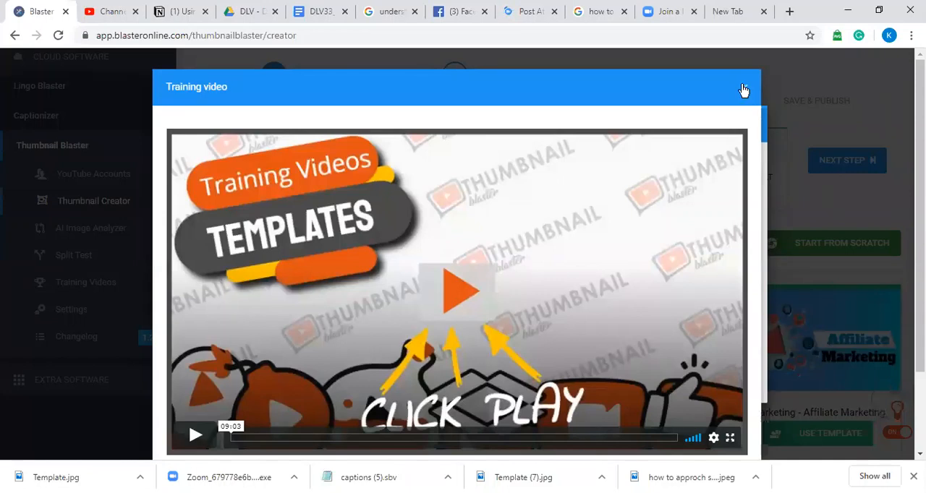
Step: Dismiss the templates training video and the suggested templates to reach the full template gallery
{"action": "left_click", "coordinate": [744, 90]}
{"action": "mouse_move", "coordinate": [680, 183]}
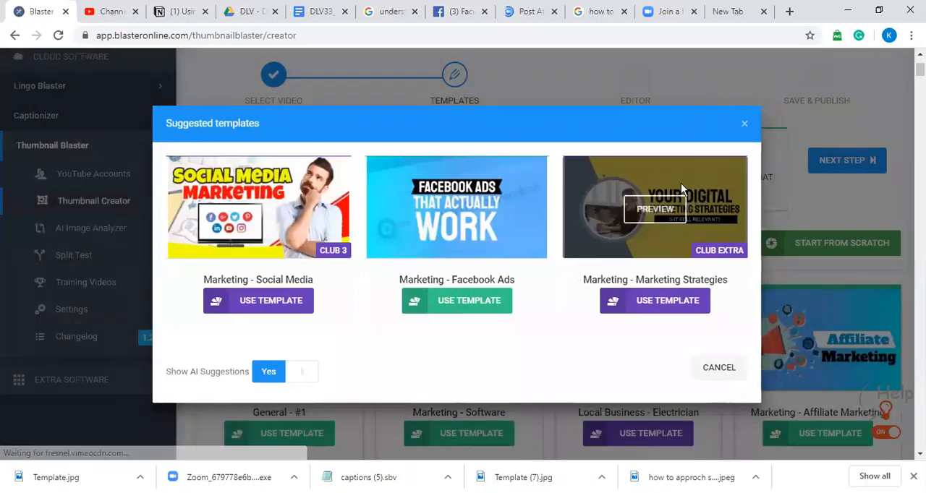
{"action": "mouse_move", "coordinate": [646, 244]}
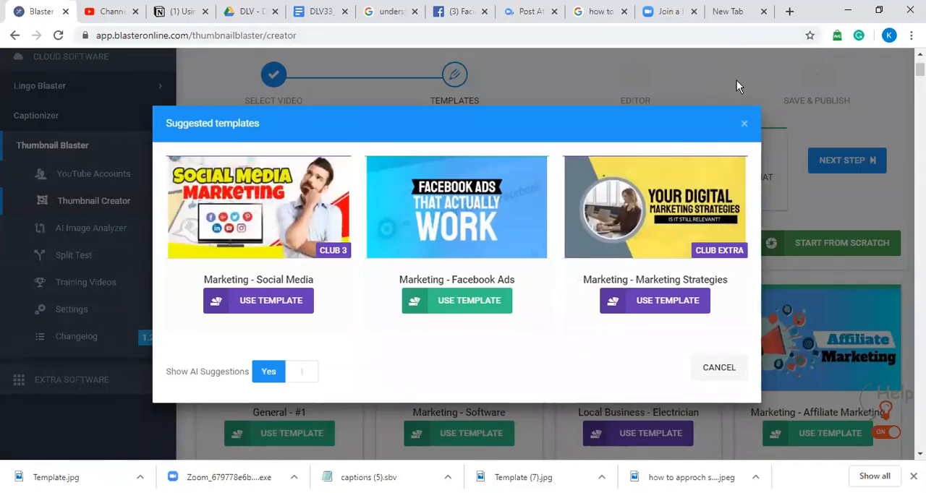
{"action": "left_click", "coordinate": [744, 124]}
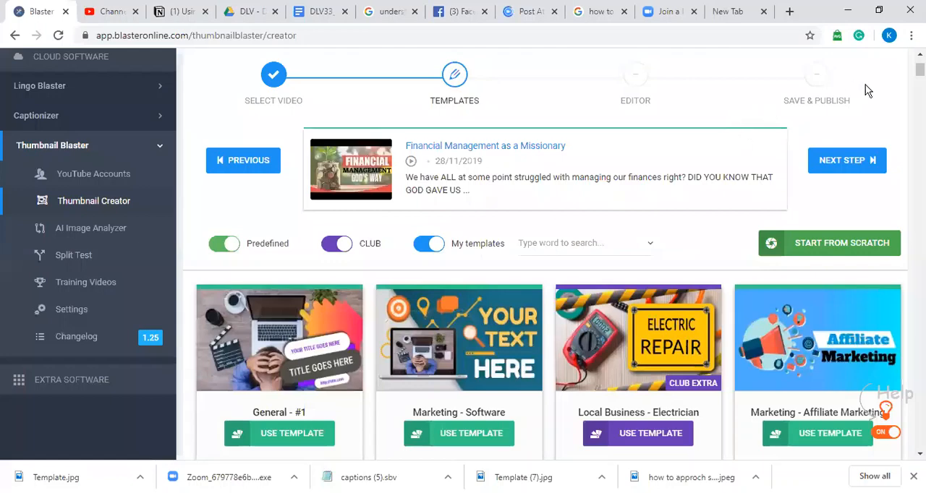
Step: Browse the template gallery for a thumbnail design that suits the financial management video
{"action": "scroll", "coordinate": [868, 90], "scroll_direction": "down", "scroll_amount": 5}
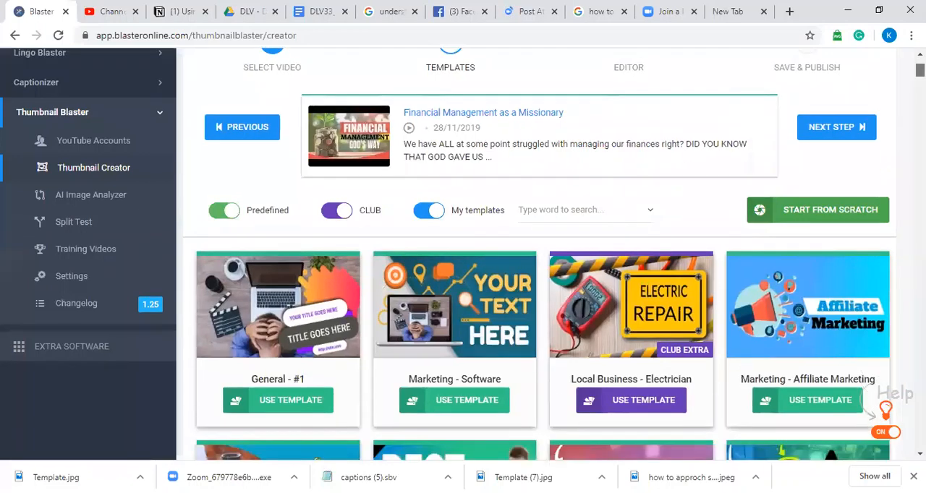
{"action": "scroll", "coordinate": [536, 253], "scroll_direction": "down", "scroll_amount": 1}
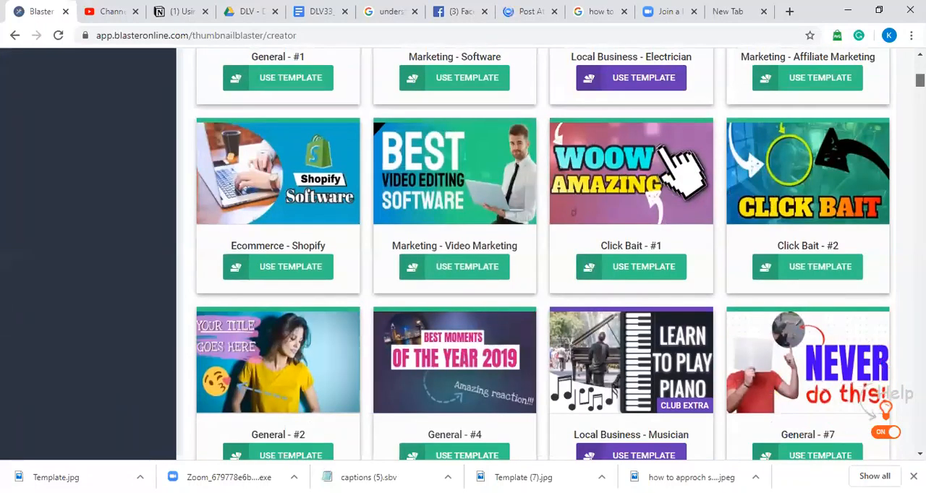
{"action": "scroll", "coordinate": [542, 254], "scroll_direction": "down", "scroll_amount": 3}
{"action": "scroll", "coordinate": [543, 253], "scroll_direction": "up", "scroll_amount": 1}
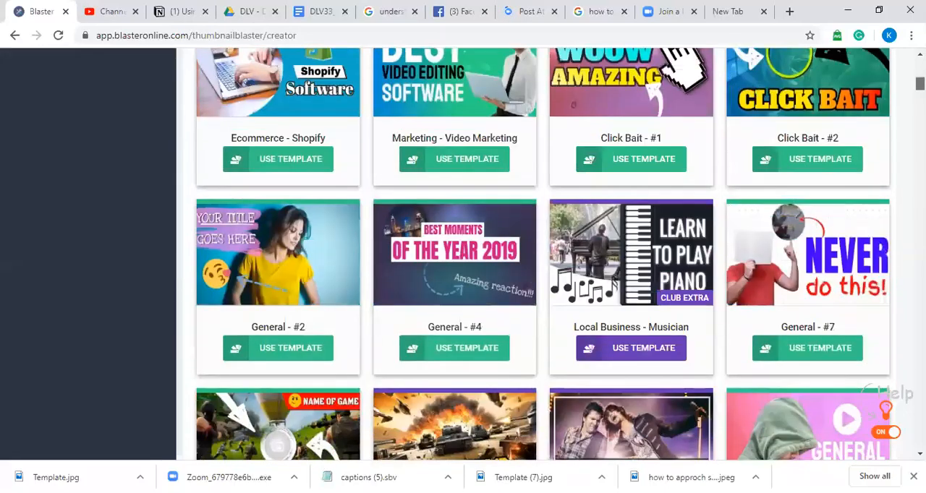
{"action": "scroll", "coordinate": [543, 253], "scroll_direction": "down", "scroll_amount": 5}
{"action": "scroll", "coordinate": [904, 124], "scroll_direction": "down", "scroll_amount": 15}
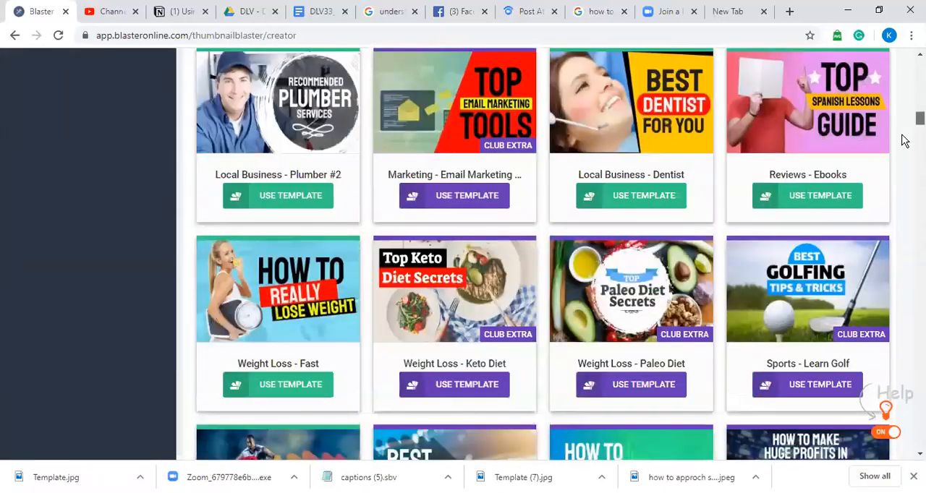
{"action": "scroll", "coordinate": [903, 146], "scroll_direction": "up", "scroll_amount": 10}
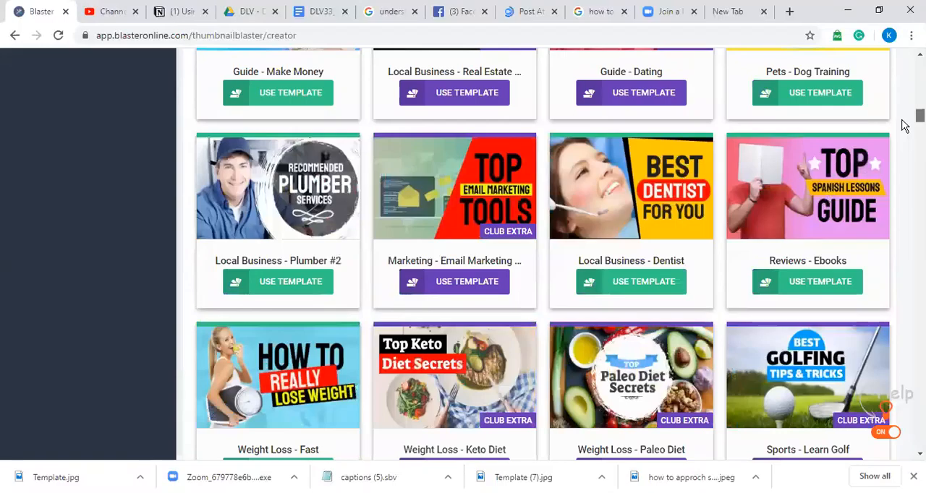
{"action": "scroll", "coordinate": [904, 125], "scroll_direction": "up", "scroll_amount": 4}
{"action": "scroll", "coordinate": [904, 125], "scroll_direction": "up", "scroll_amount": 4}
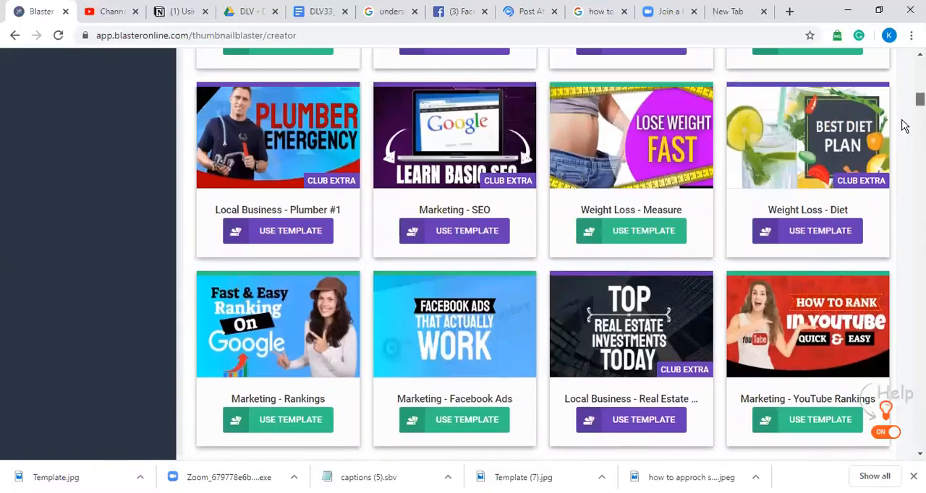
{"action": "scroll", "coordinate": [904, 124], "scroll_direction": "down", "scroll_amount": 6}
{"action": "scroll", "coordinate": [903, 125], "scroll_direction": "up", "scroll_amount": 4}
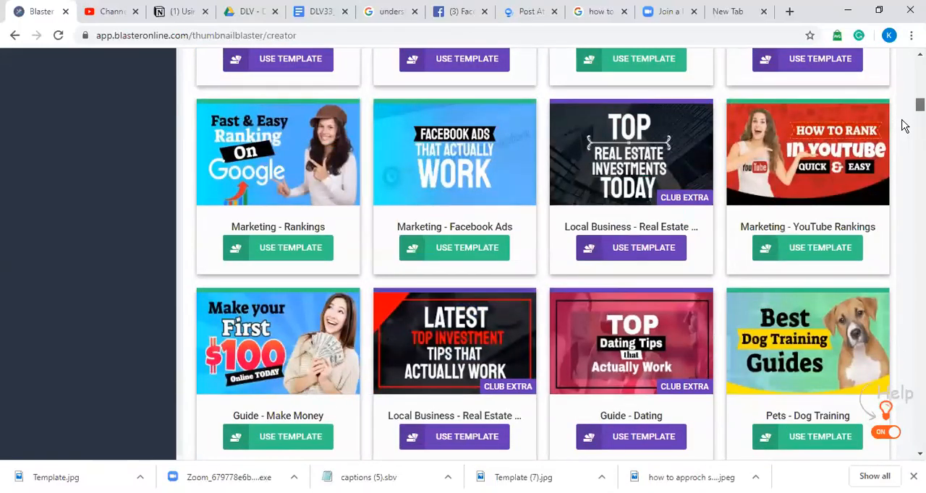
{"action": "scroll", "coordinate": [904, 124], "scroll_direction": "down", "scroll_amount": 1}
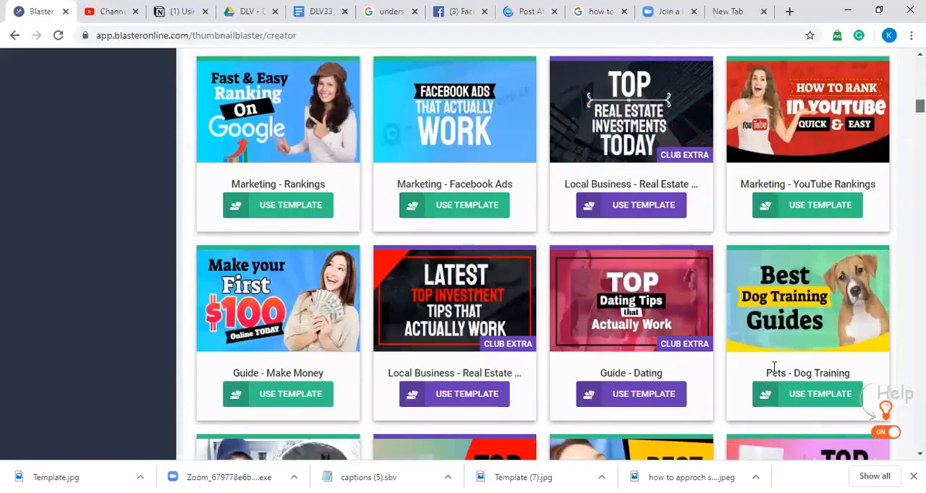
{"action": "scroll", "coordinate": [807, 326], "scroll_direction": "up", "scroll_amount": 1}
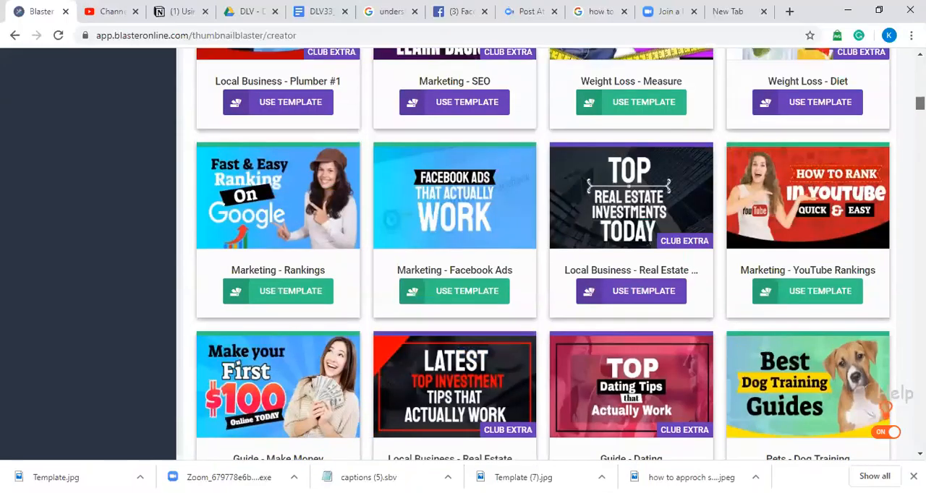
{"action": "scroll", "coordinate": [689, 320], "scroll_direction": "down", "scroll_amount": 3}
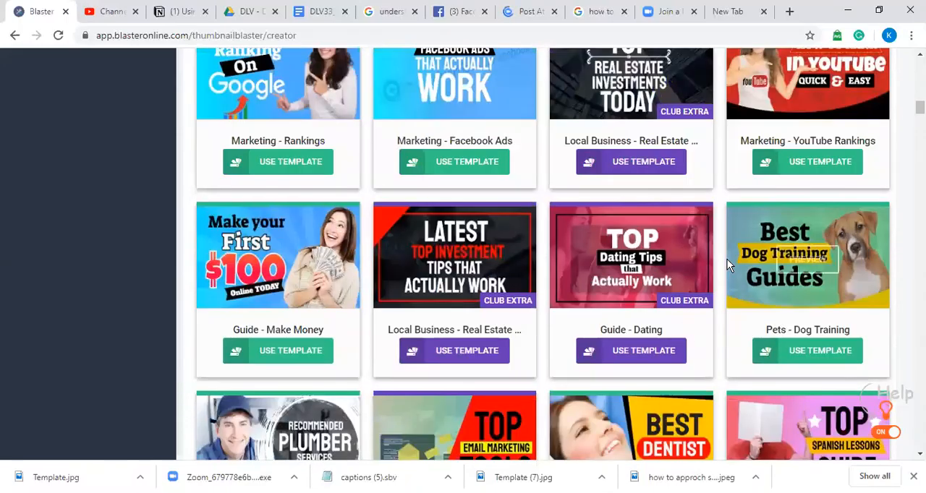
Step: Switch to YouTube Studio, examine the existing thumbnail in the financial management video's details, and return to the template gallery
{"action": "left_click", "coordinate": [110, 20]}
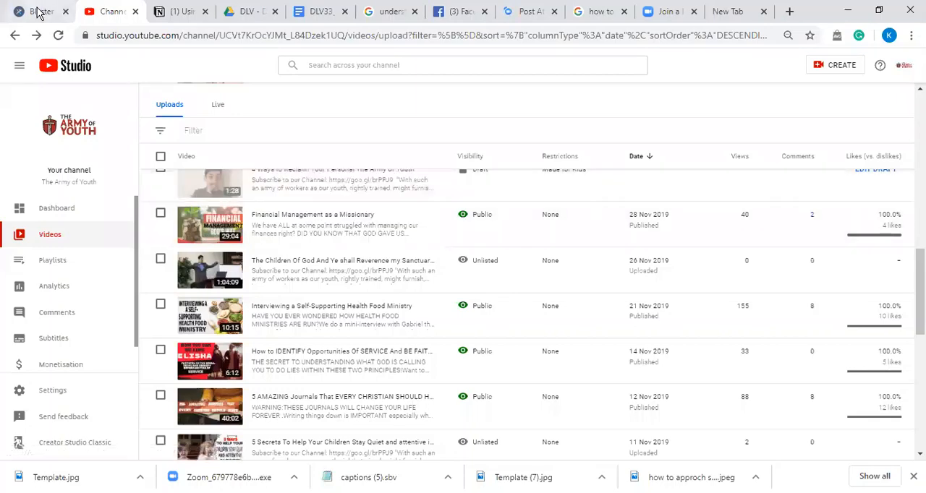
{"action": "left_click", "coordinate": [208, 224]}
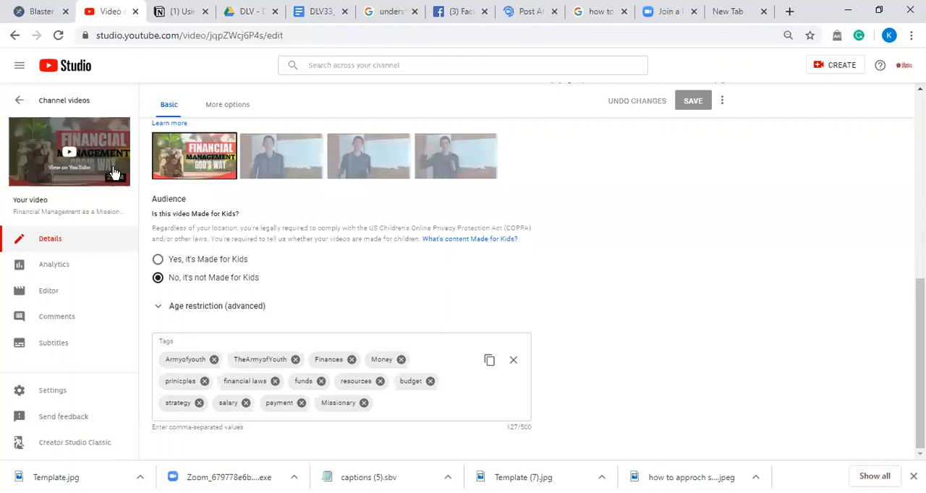
{"action": "left_click", "coordinate": [44, 16]}
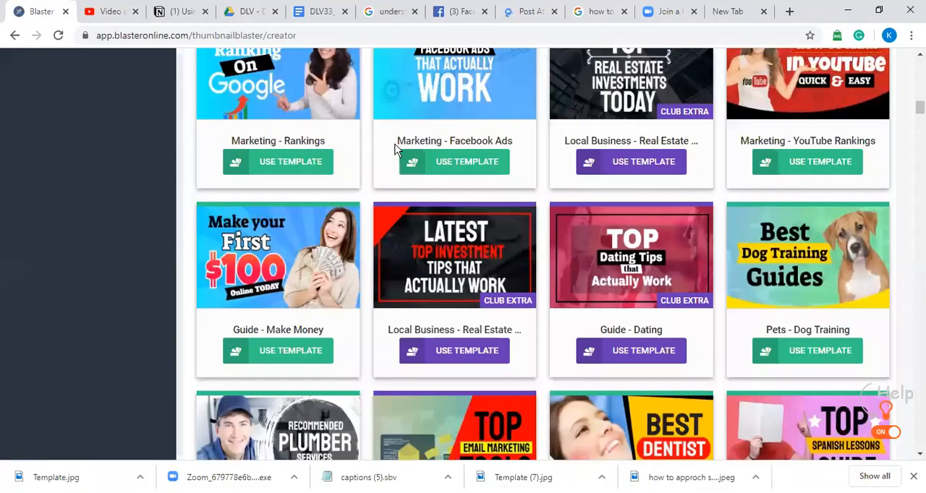
Step: Open the "General - #1" template in the thumbnail editor and dismiss the editor training video
{"action": "mouse_move", "coordinate": [864, 307]}
{"action": "scroll", "coordinate": [542, 254], "scroll_direction": "up", "scroll_amount": 7}
{"action": "scroll", "coordinate": [278, 188], "scroll_direction": "up", "scroll_amount": 6}
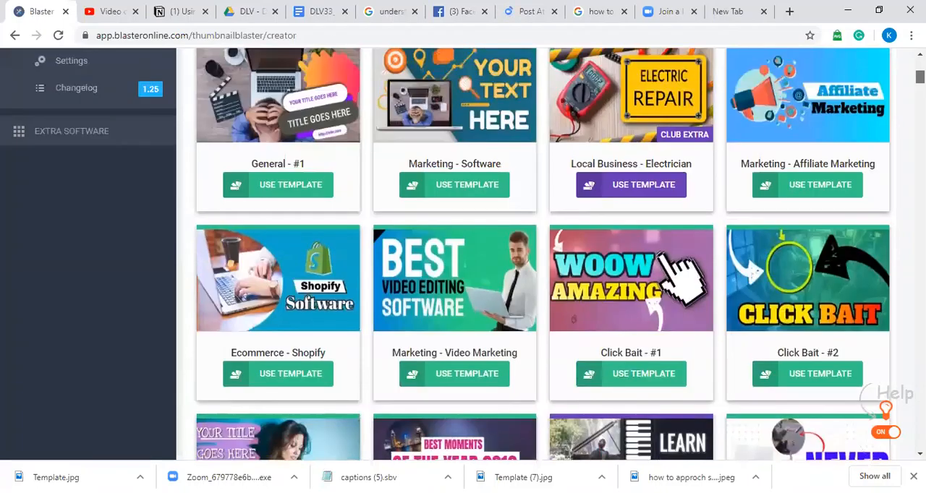
{"action": "scroll", "coordinate": [543, 253], "scroll_direction": "up", "scroll_amount": 2}
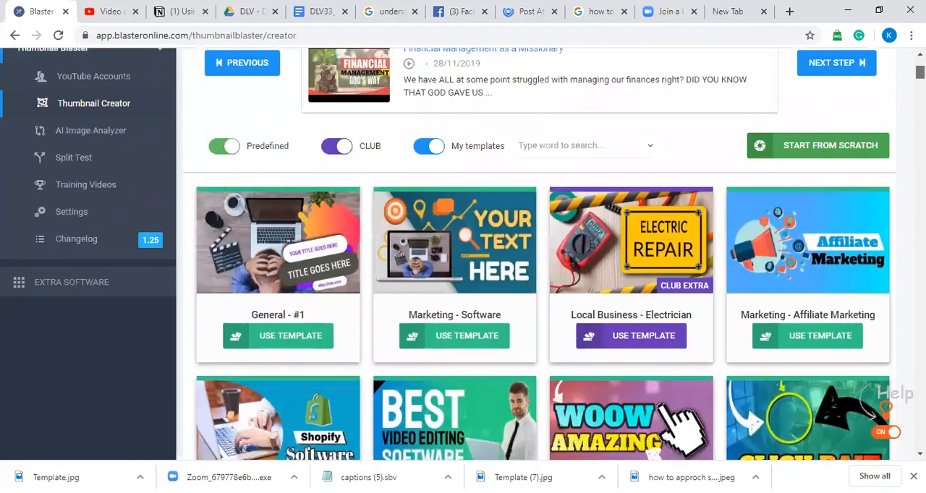
{"action": "scroll", "coordinate": [542, 253], "scroll_direction": "down", "scroll_amount": 5}
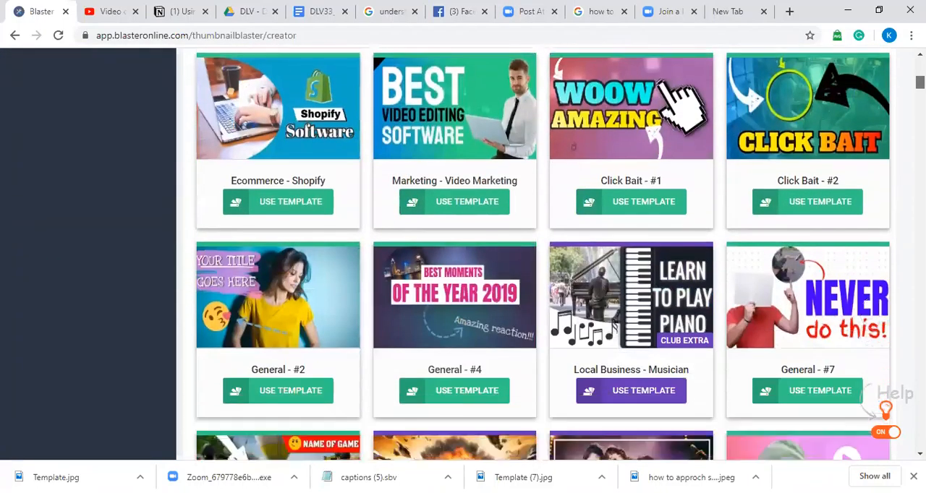
{"action": "scroll", "coordinate": [543, 253], "scroll_direction": "up", "scroll_amount": 3}
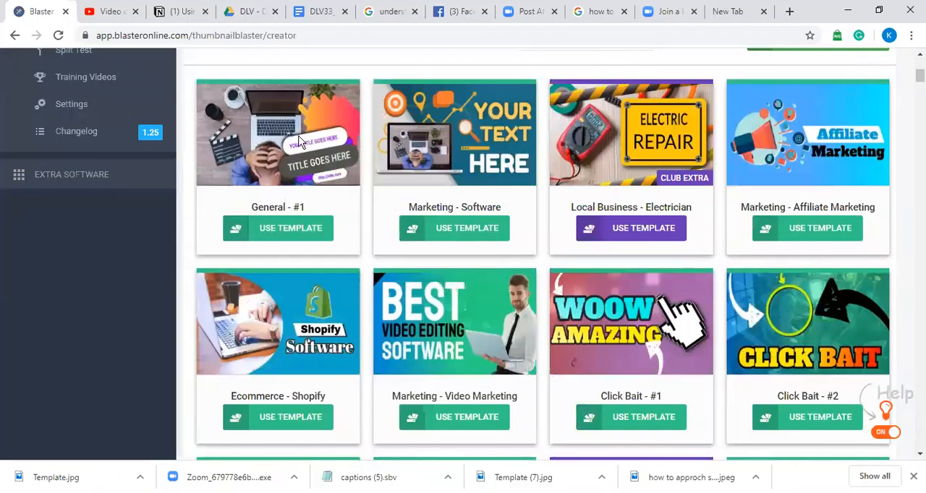
{"action": "mouse_move", "coordinate": [312, 166]}
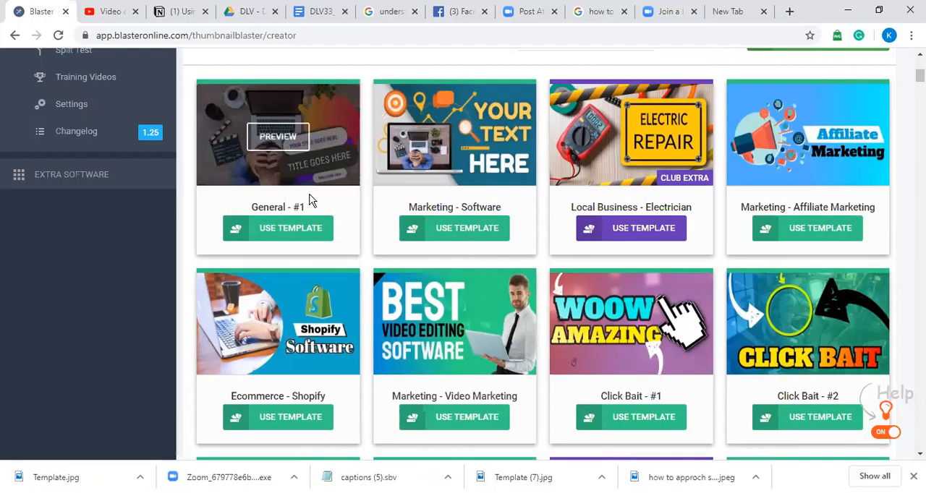
{"action": "left_click", "coordinate": [302, 229]}
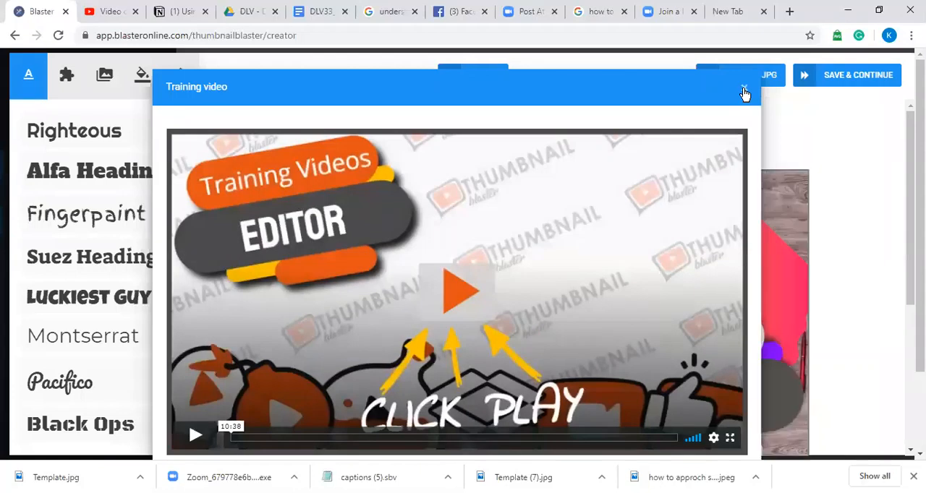
{"action": "left_click", "coordinate": [744, 92]}
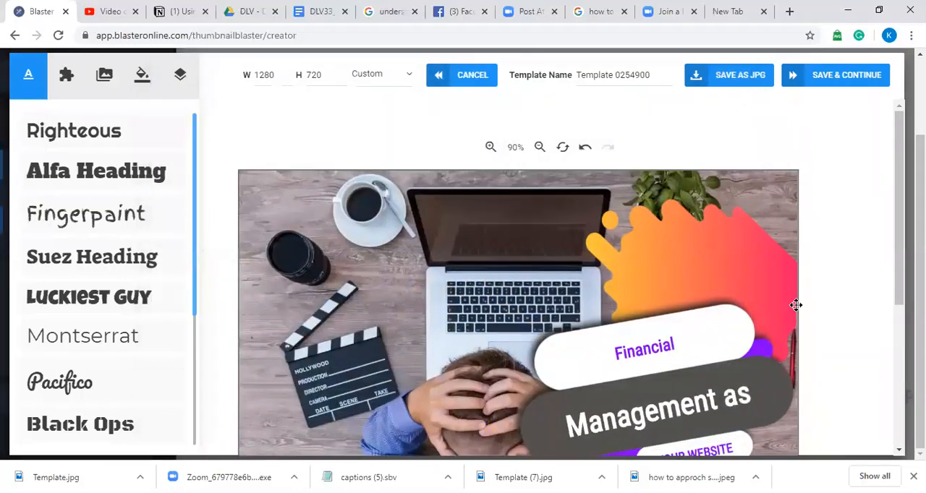
Step: Delete the laptop desk photo and the old video thumbnail image behind it from the template's background
{"action": "left_click_drag", "start_coordinate": [907, 240], "coordinate": [908, 275]}
{"action": "scroll", "coordinate": [467, 186], "scroll_direction": "up", "scroll_amount": 1}
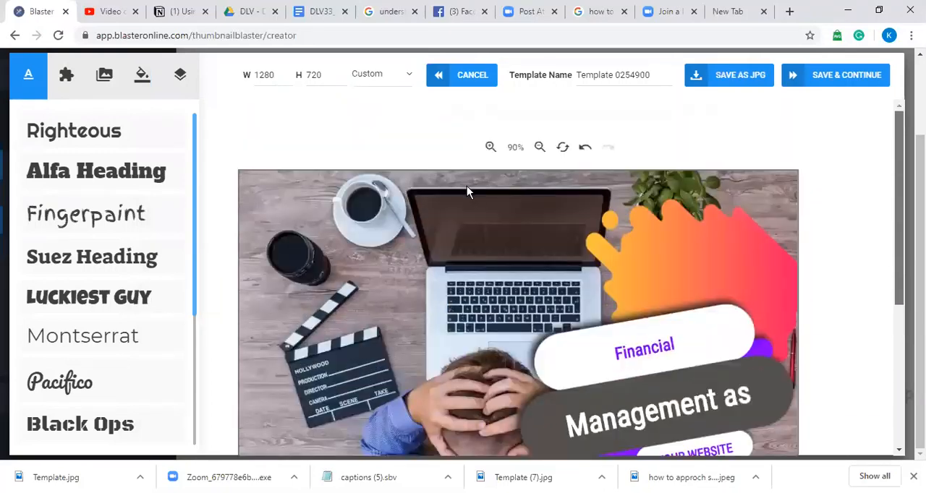
{"action": "left_click", "coordinate": [465, 186]}
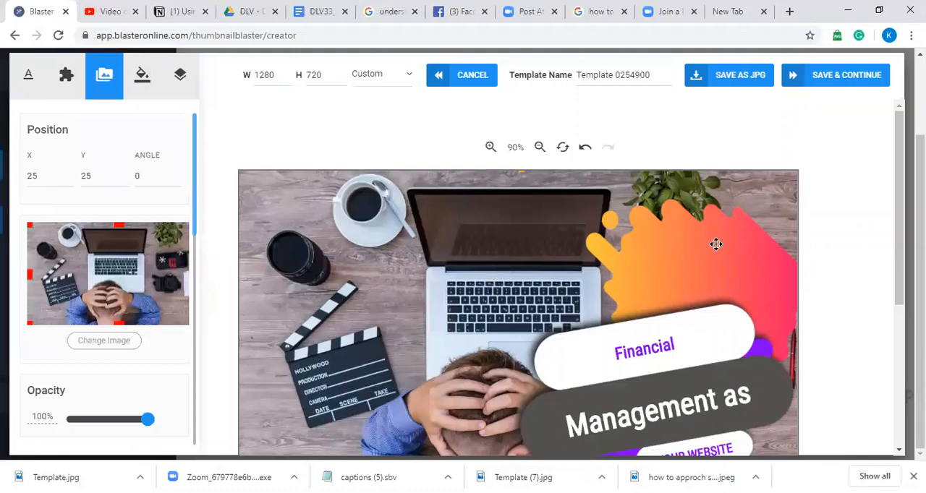
{"action": "left_click_drag", "start_coordinate": [903, 245], "coordinate": [908, 269]}
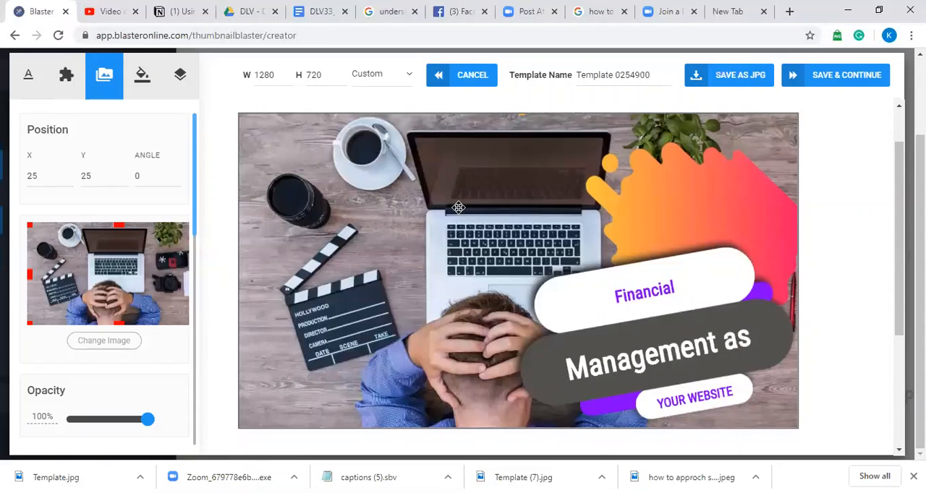
{"action": "key", "text": "Delete"}
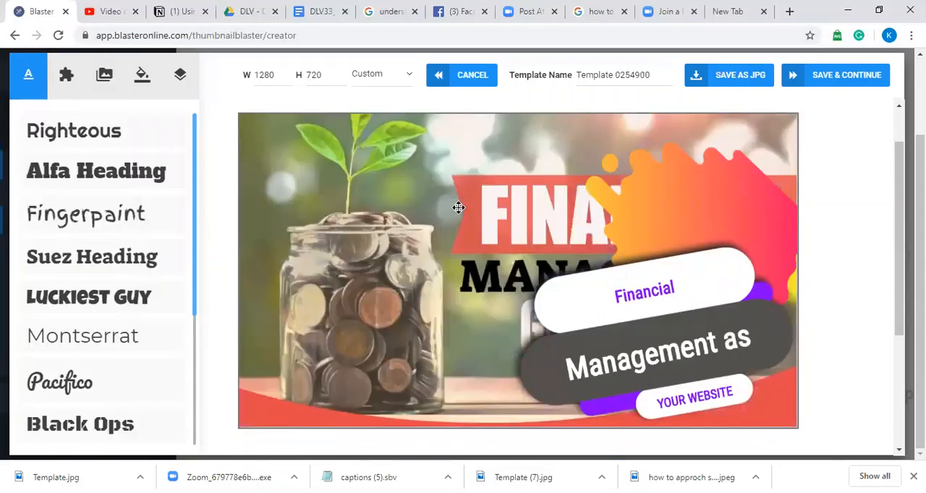
{"action": "left_click", "coordinate": [481, 186]}
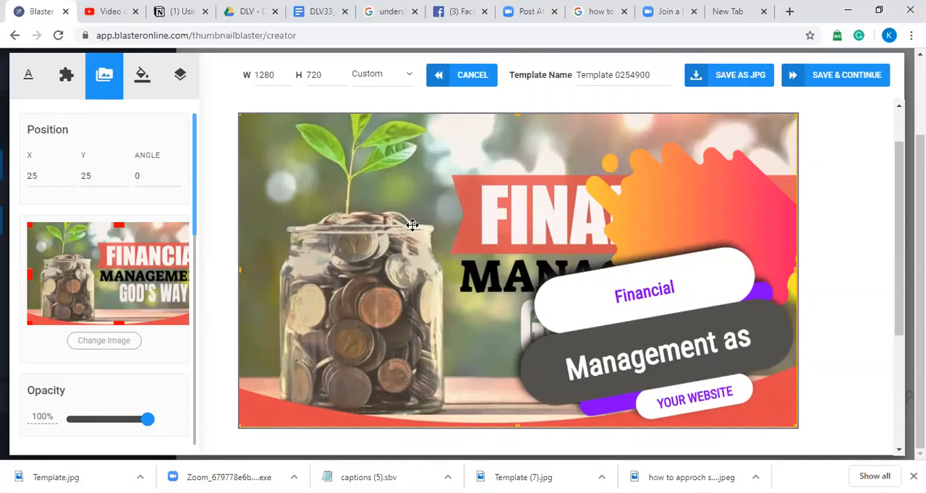
{"action": "key", "text": "Delete"}
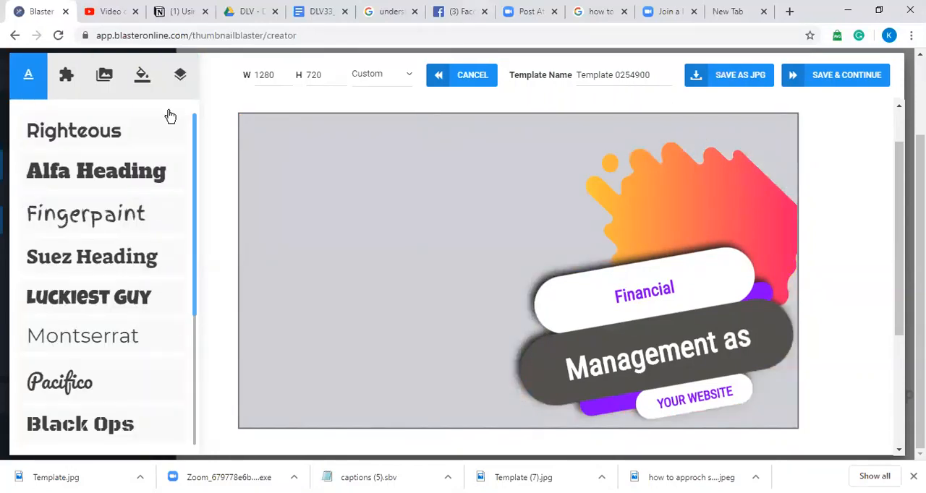
Step: Search Pixabay for "money" and add the photo of sprouting coin stacks beside a coin jar to the canvas
{"action": "left_click", "coordinate": [106, 76]}
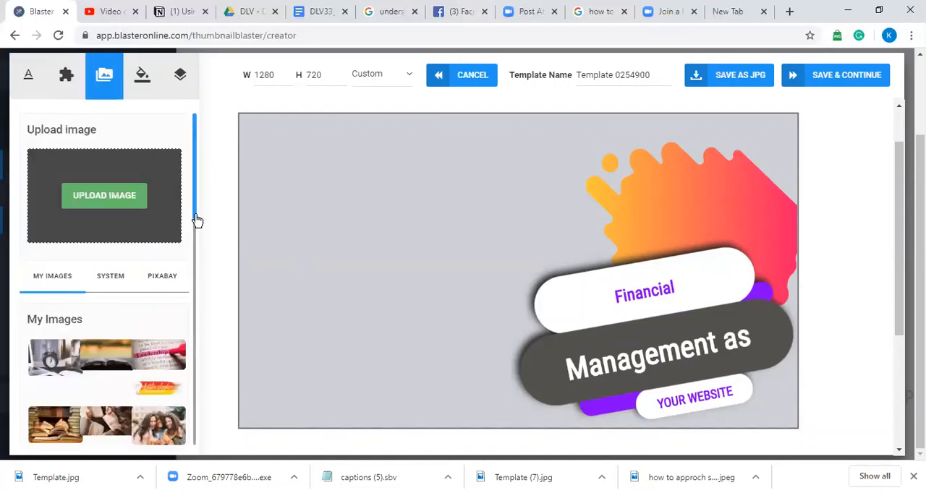
{"action": "left_click", "coordinate": [177, 276]}
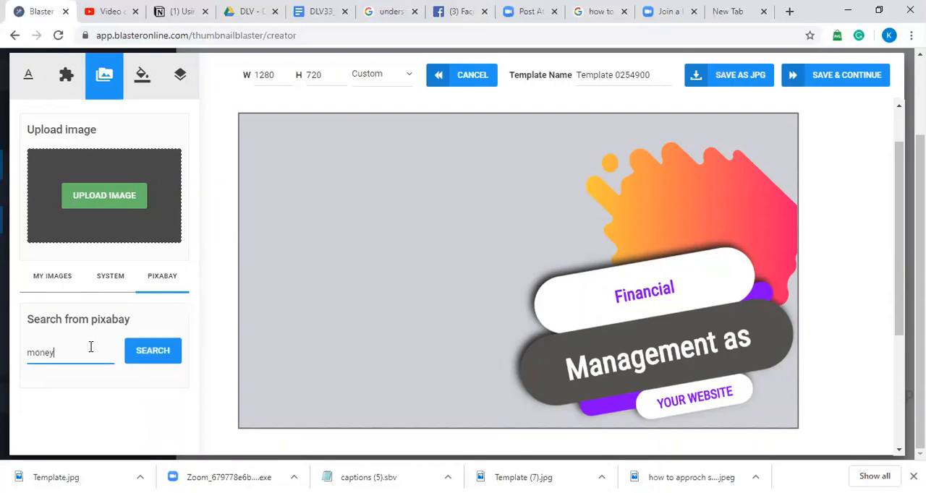
{"action": "left_click", "coordinate": [152, 360]}
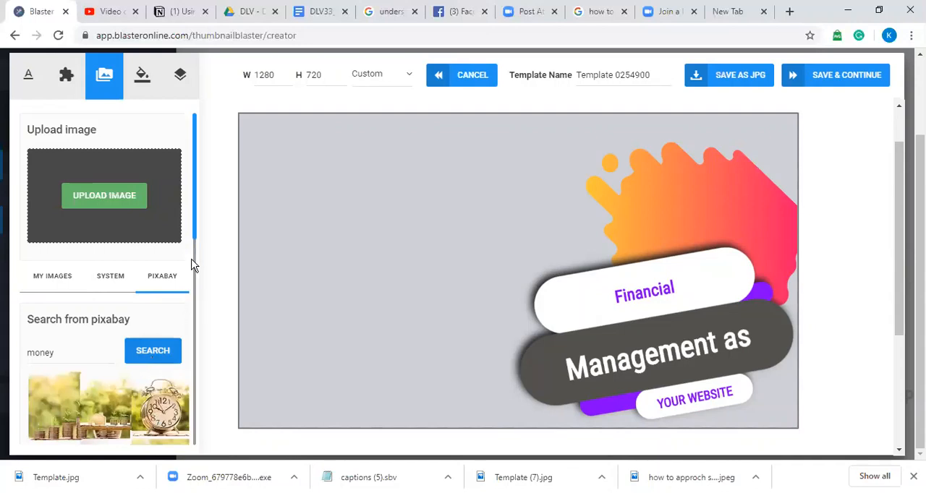
{"action": "left_click_drag", "start_coordinate": [196, 231], "coordinate": [196, 275]}
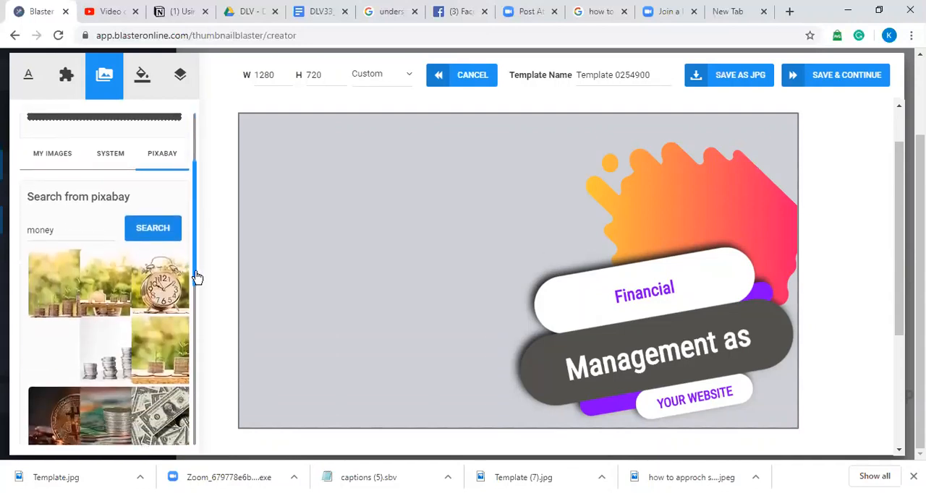
{"action": "left_click", "coordinate": [68, 297]}
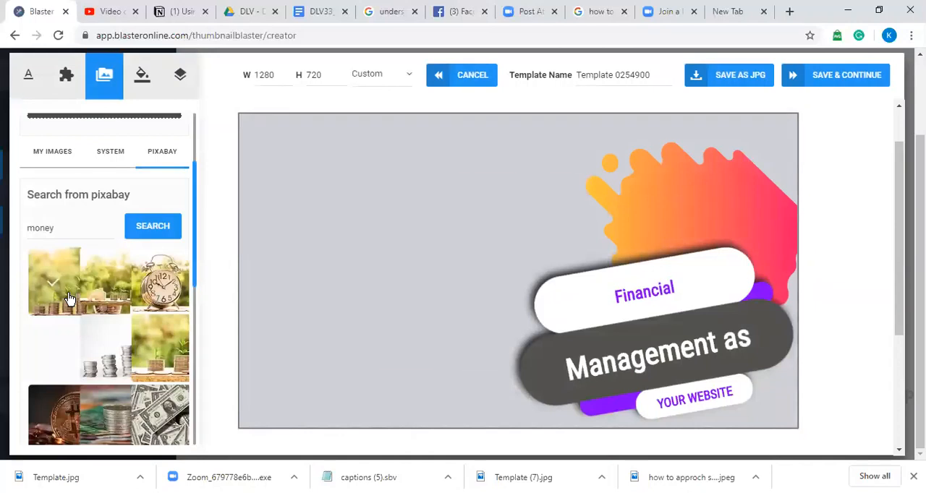
{"action": "left_click", "coordinate": [567, 344]}
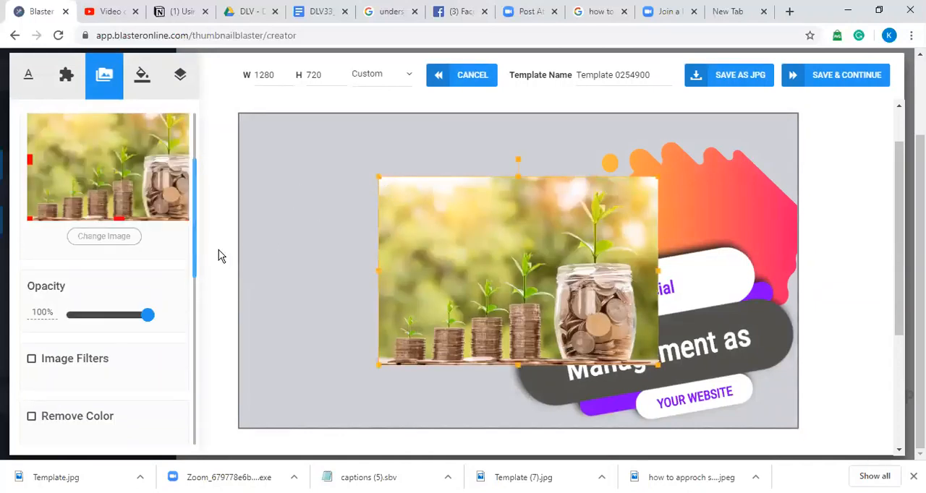
Step: Send the coin photo behind all other elements and stretch it to fill the entire canvas
{"action": "left_click_drag", "start_coordinate": [195, 262], "coordinate": [203, 369]}
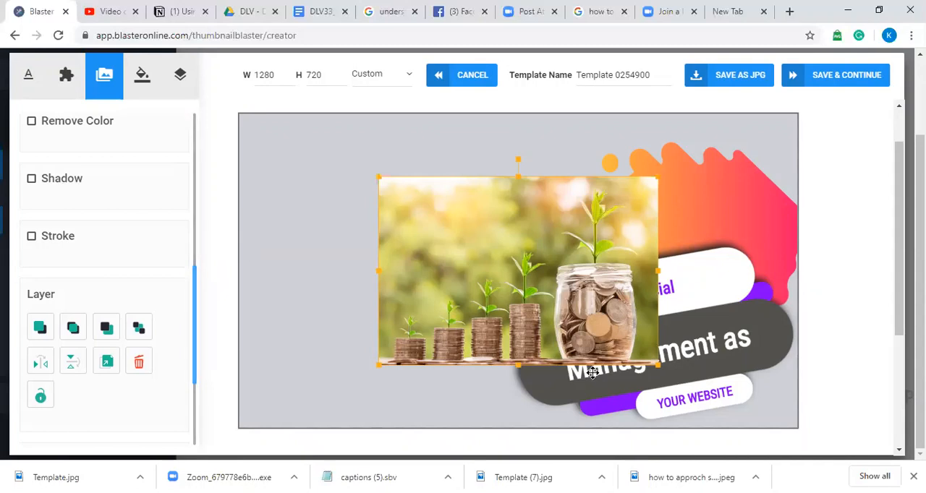
{"action": "left_click_drag", "start_coordinate": [577, 293], "coordinate": [534, 237]}
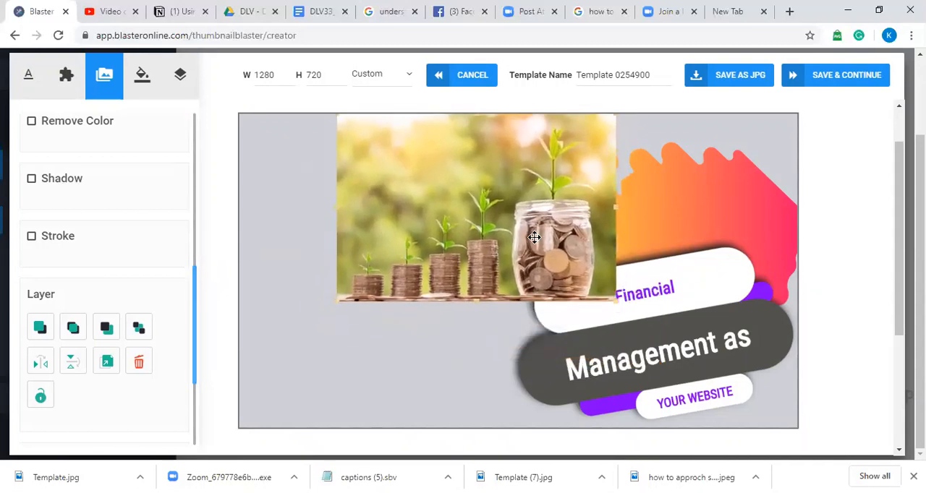
{"action": "left_click", "coordinate": [143, 338]}
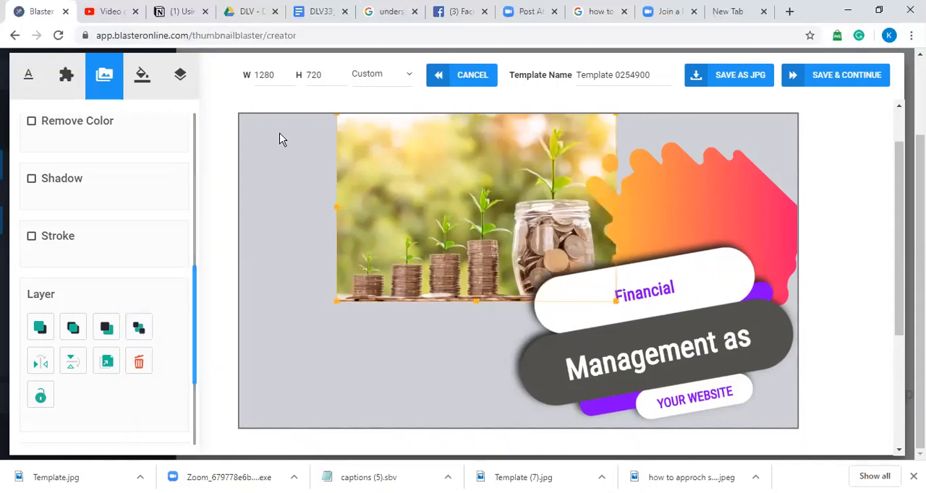
{"action": "left_click_drag", "start_coordinate": [337, 207], "coordinate": [235, 221]}
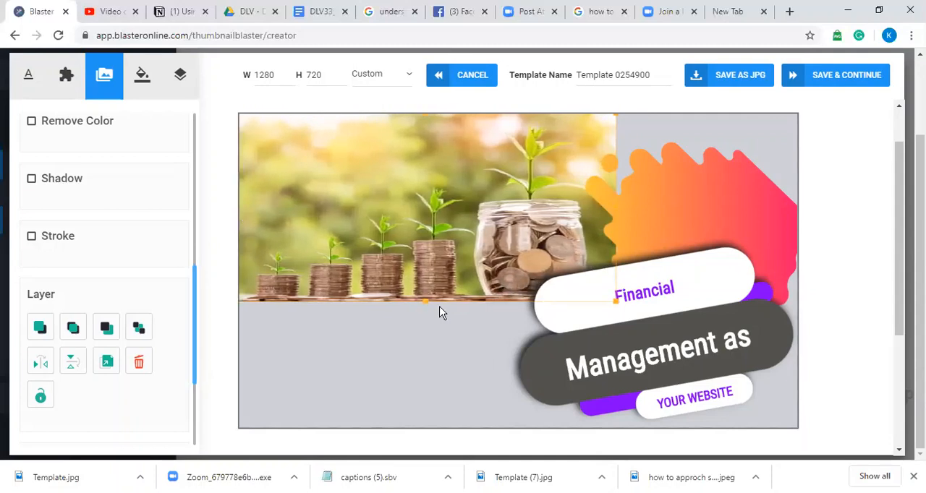
{"action": "left_click_drag", "start_coordinate": [425, 300], "coordinate": [428, 435]}
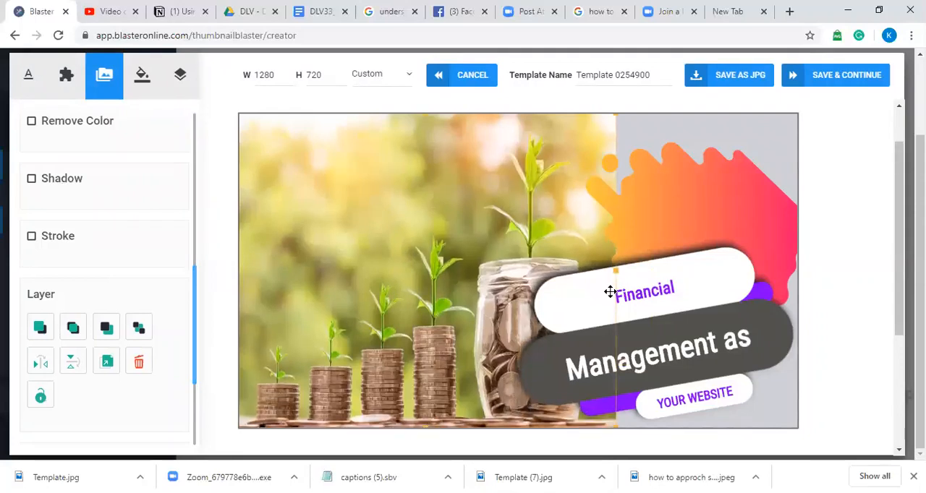
{"action": "left_click_drag", "start_coordinate": [618, 269], "coordinate": [799, 271]}
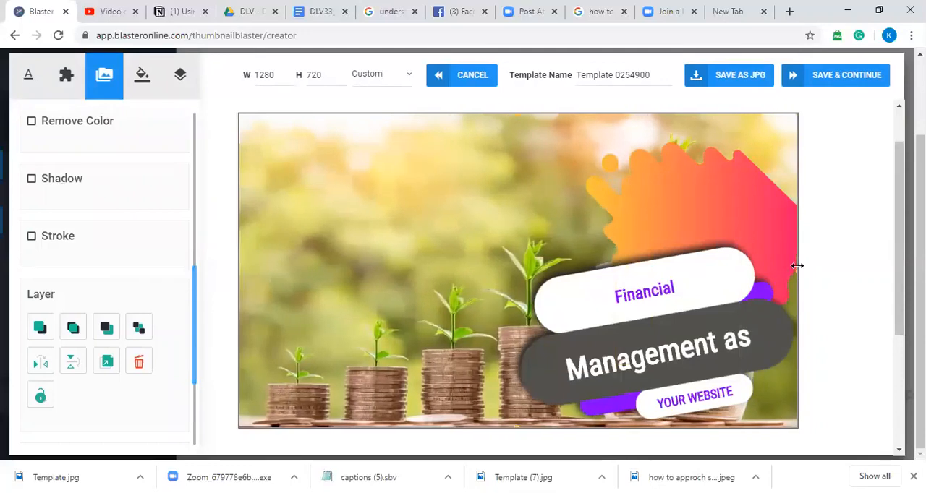
Step: Move the orange-pink splash shape and the slanted banner shapes to the upper-left area of the thumbnail
{"action": "mouse_move", "coordinate": [707, 204]}
{"action": "left_mouse_down"}
{"action": "mouse_move", "coordinate": [393, 254]}
{"action": "mouse_move", "coordinate": [343, 230]}
{"action": "mouse_move", "coordinate": [347, 174]}
{"action": "left_mouse_up"}
{"action": "left_click_drag", "start_coordinate": [721, 324], "coordinate": [437, 298]}
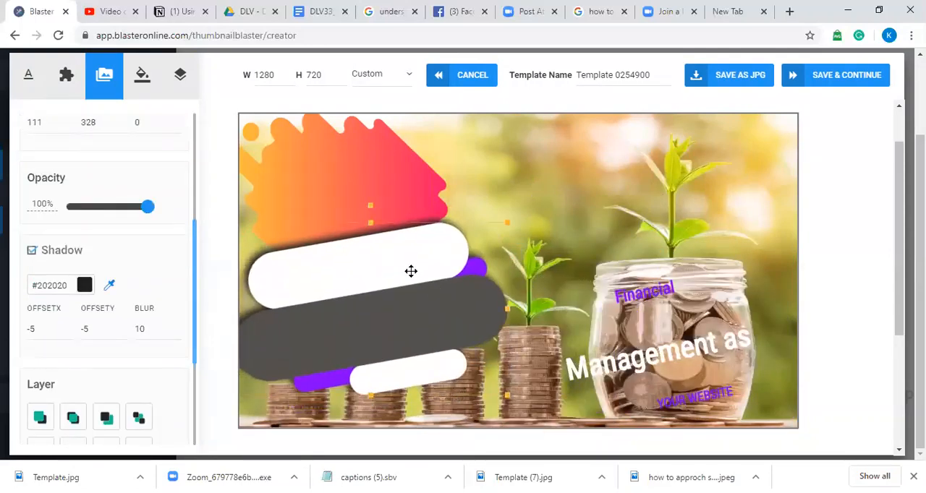
{"action": "left_click_drag", "start_coordinate": [338, 171], "coordinate": [303, 115]}
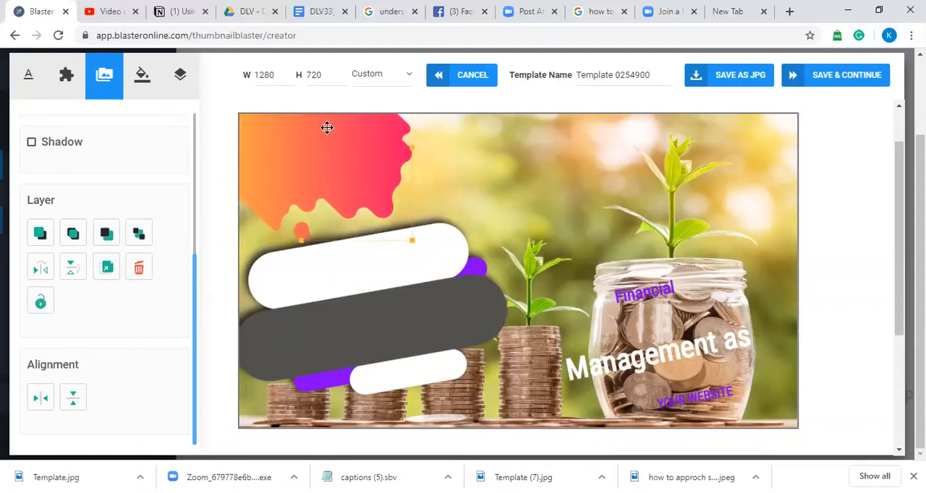
{"action": "left_click_drag", "start_coordinate": [393, 260], "coordinate": [361, 193]}
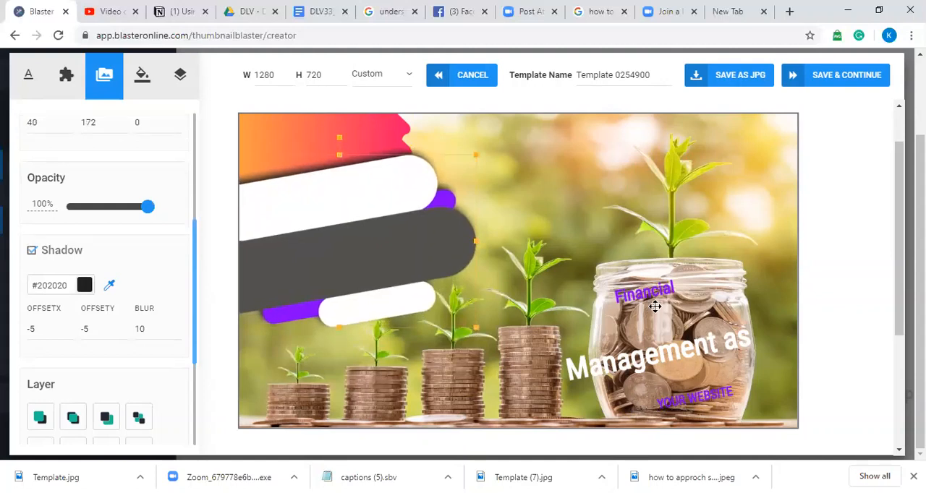
Step: Place the "Financial" text on the upper white banner
{"action": "left_click", "coordinate": [610, 301]}
{"action": "left_click_drag", "start_coordinate": [609, 301], "coordinate": [435, 269]}
{"action": "left_click_drag", "start_coordinate": [513, 303], "coordinate": [398, 234]}
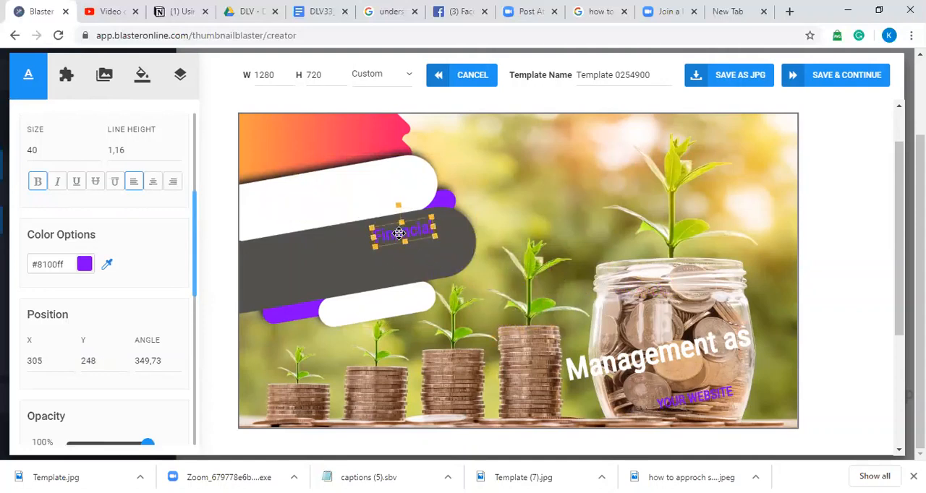
{"action": "left_click", "coordinate": [415, 248]}
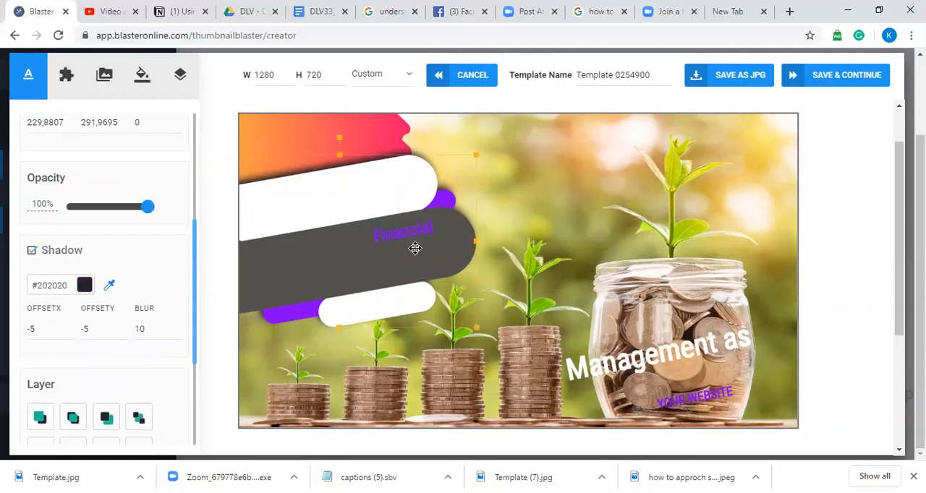
{"action": "left_click", "coordinate": [519, 195]}
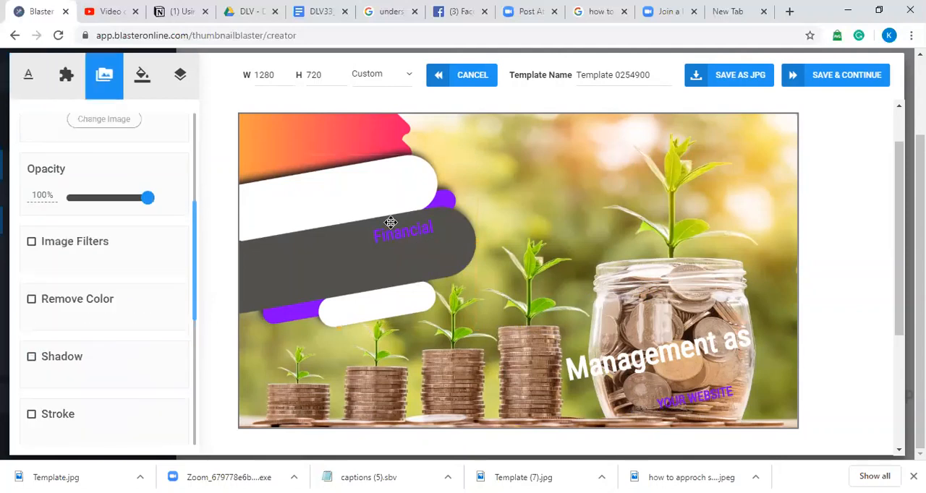
{"action": "left_click", "coordinate": [401, 232]}
{"action": "left_click_drag", "start_coordinate": [402, 232], "coordinate": [322, 195]}
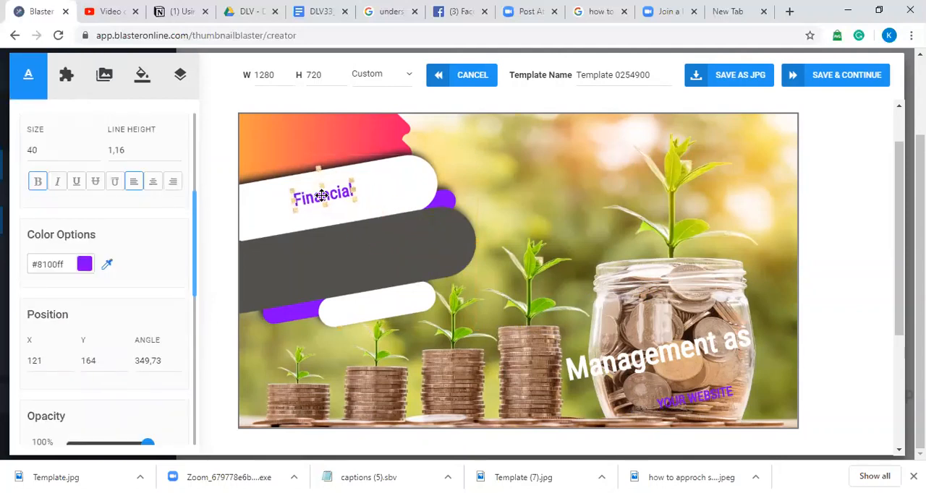
Step: Place the "Management as" text on the dark grey banner and delete the "YOUR WEBSITE" text
{"action": "left_click_drag", "start_coordinate": [668, 328], "coordinate": [337, 250]}
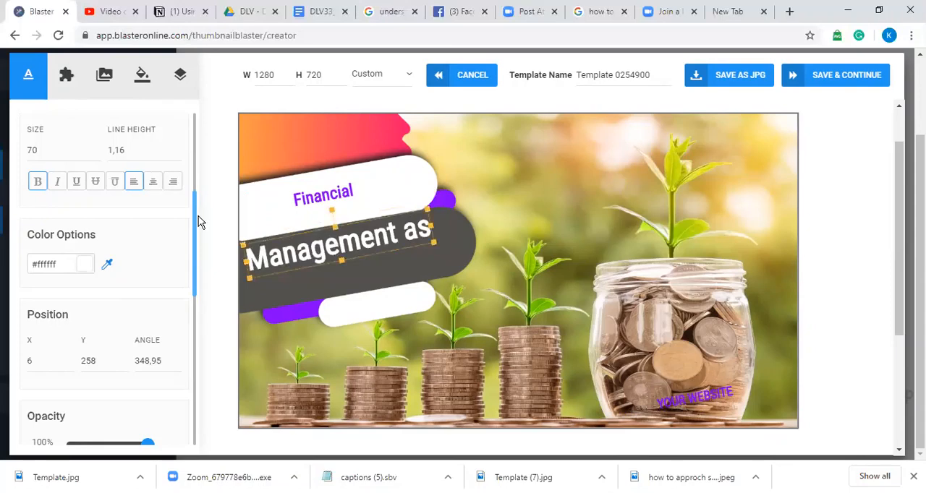
{"action": "left_click", "coordinate": [448, 207]}
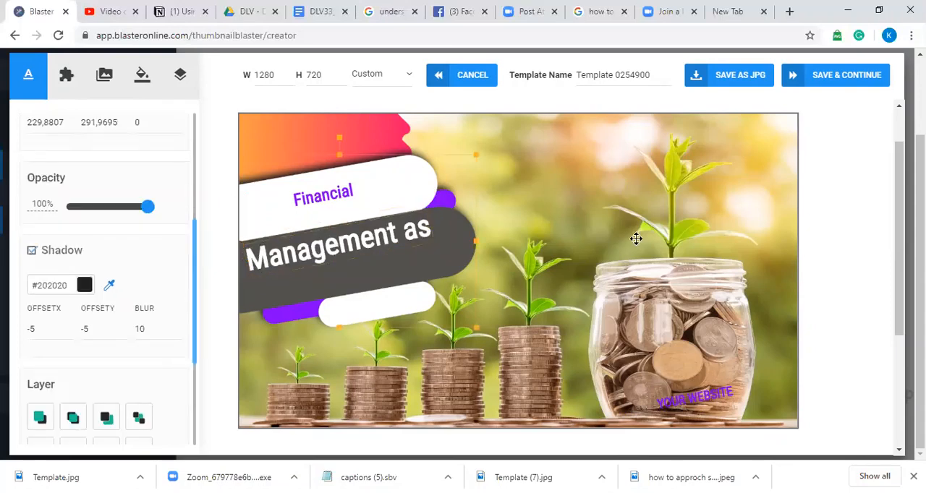
{"action": "left_click", "coordinate": [697, 397]}
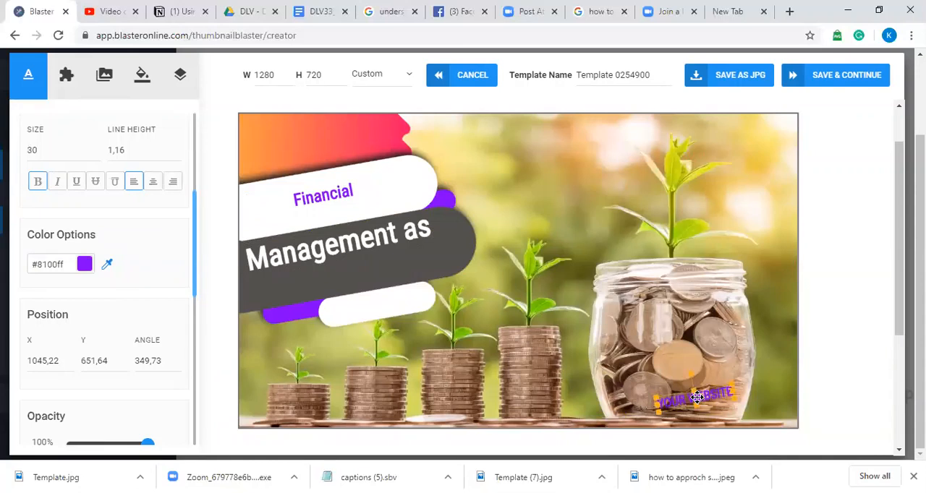
{"action": "key", "text": "Delete"}
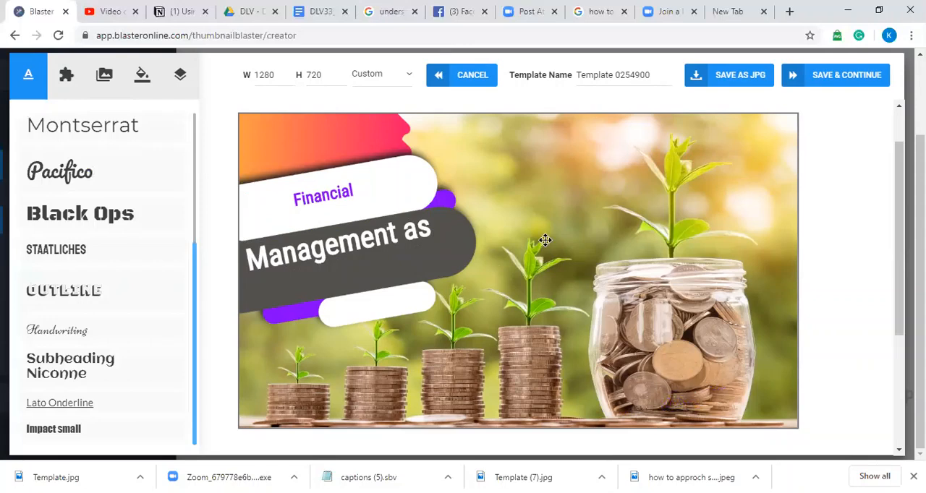
Step: Widen the banner shapes rightward to the coin jar's plant and adjust their vertical position to about Y 188
{"action": "left_click", "coordinate": [386, 298]}
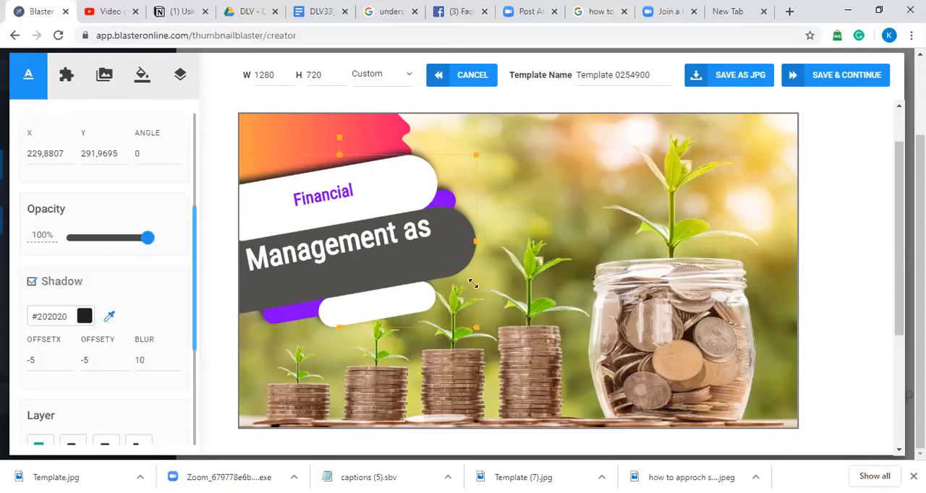
{"action": "left_click_drag", "start_coordinate": [479, 239], "coordinate": [645, 192]}
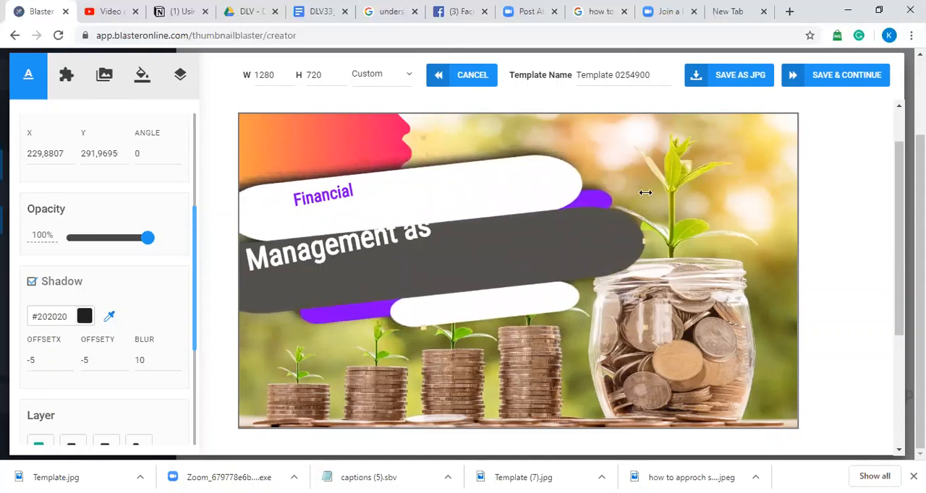
{"action": "left_click_drag", "start_coordinate": [506, 220], "coordinate": [506, 209]}
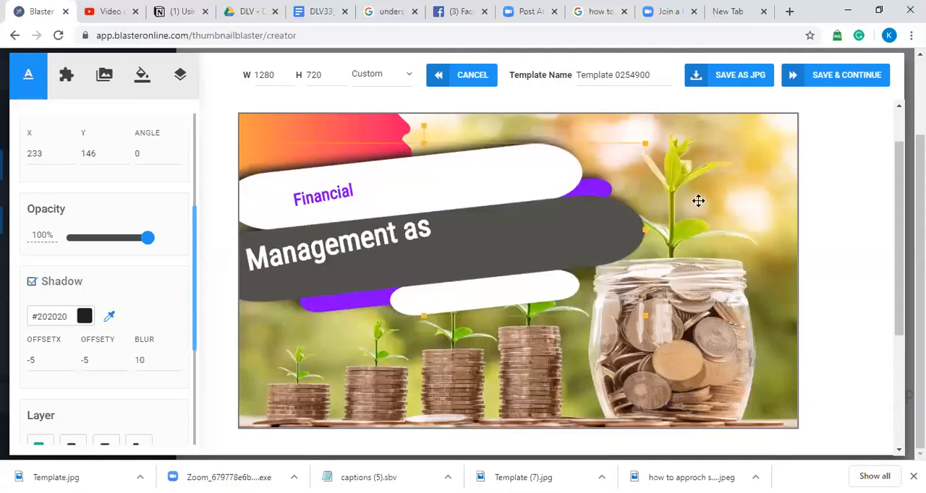
{"action": "left_click", "coordinate": [492, 210]}
{"action": "left_click_drag", "start_coordinate": [192, 256], "coordinate": [186, 166]}
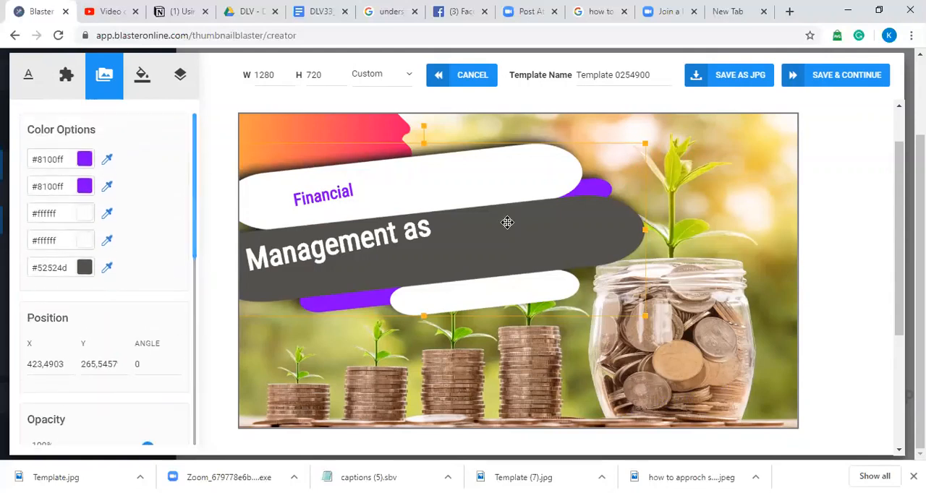
{"action": "left_click_drag", "start_coordinate": [507, 222], "coordinate": [509, 241]}
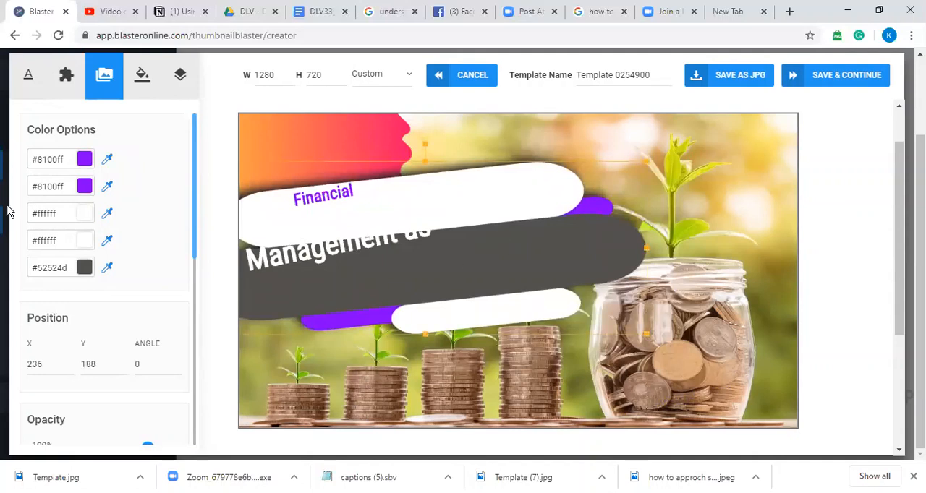
Step: Recolor both purple accents of the banner shape to red #ff0016
{"action": "left_click", "coordinate": [50, 186]}
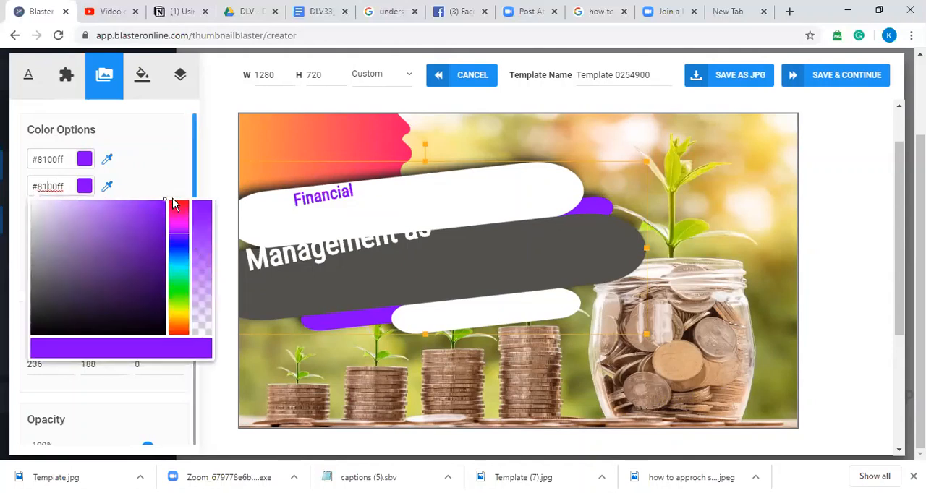
{"action": "left_click_drag", "start_coordinate": [176, 206], "coordinate": [176, 202]}
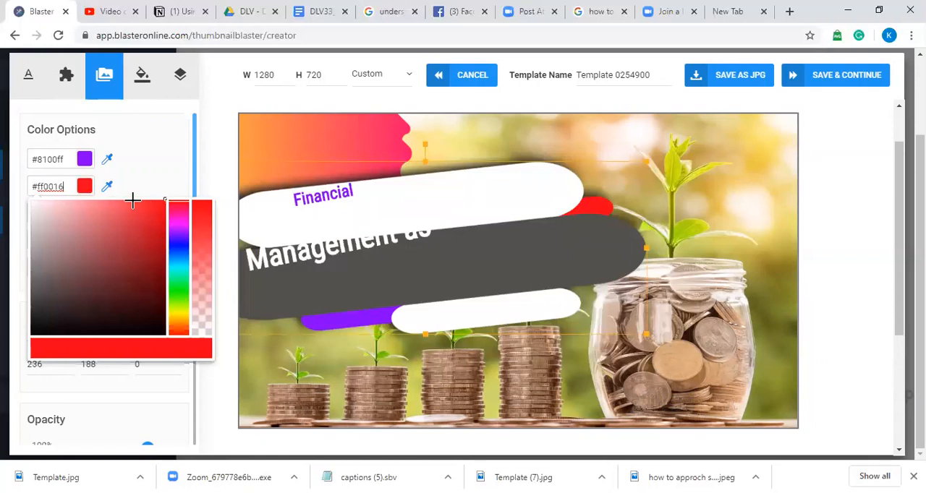
{"action": "left_click", "coordinate": [58, 158]}
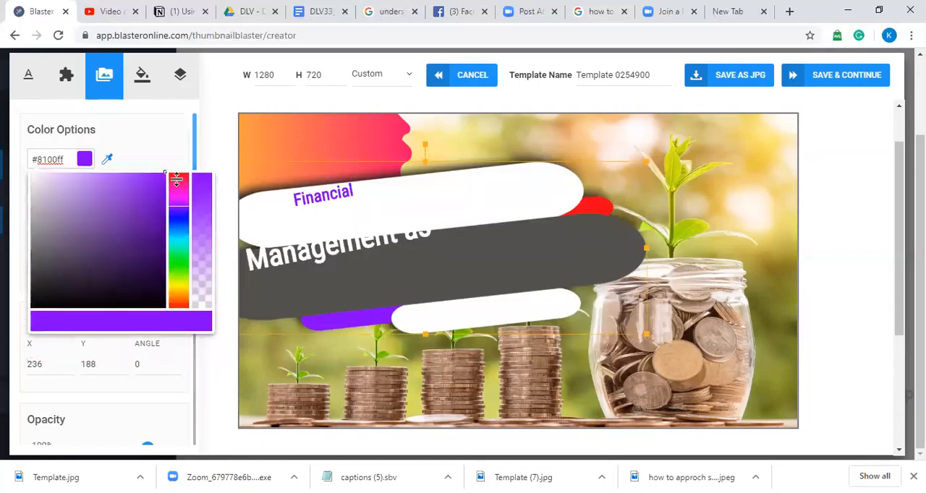
{"action": "left_click", "coordinate": [174, 175]}
{"action": "left_click", "coordinate": [148, 158]}
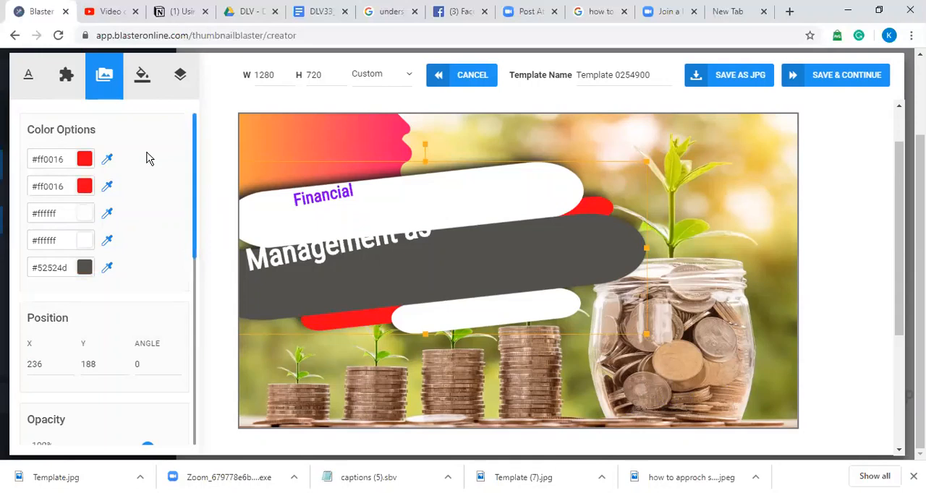
Step: Adjust the banner's upper-right accent to the slightly different red #f4071c
{"action": "left_click", "coordinate": [70, 187]}
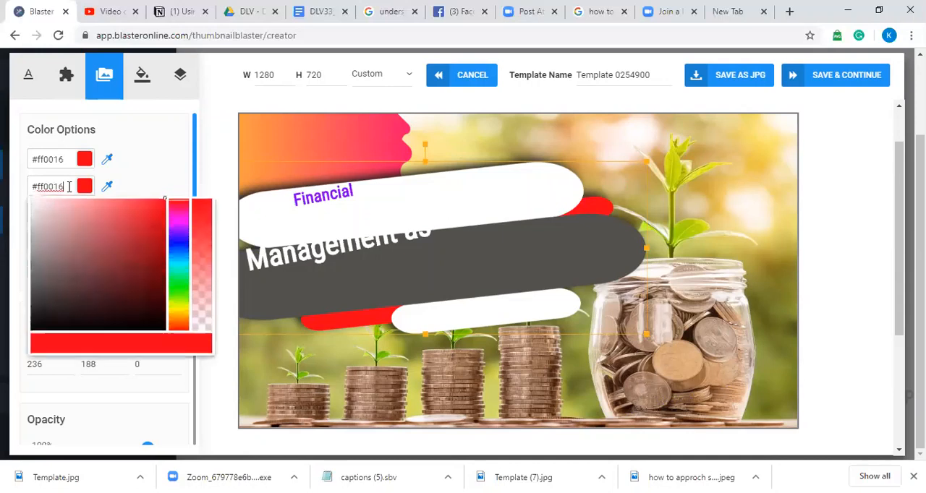
{"action": "left_click", "coordinate": [141, 222]}
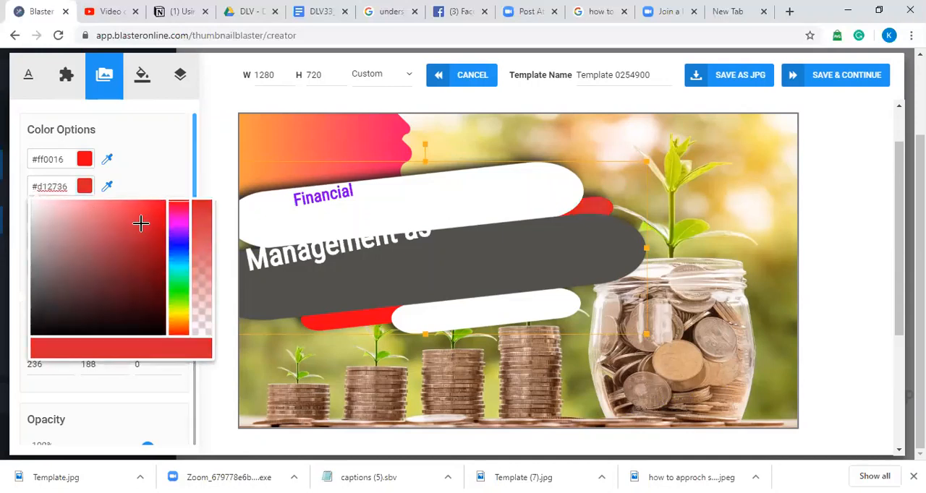
{"action": "left_click", "coordinate": [162, 207]}
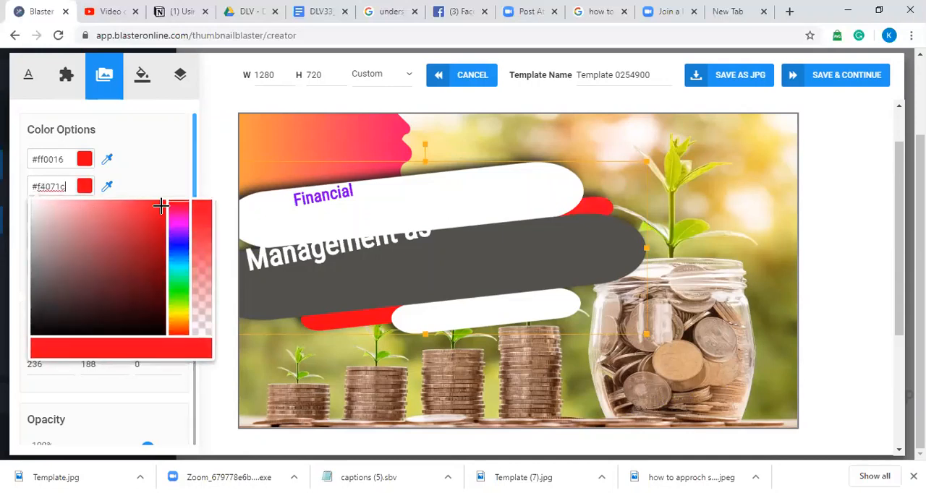
Step: Match the banner's upper-right accent to the lower accent by copying its red hex code #ff0016
{"action": "left_click", "coordinate": [153, 204]}
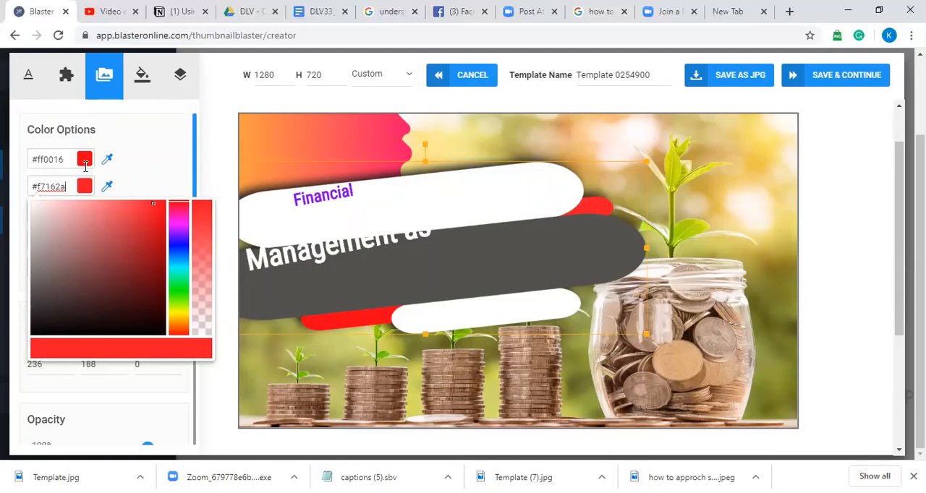
{"action": "left_click", "coordinate": [147, 166]}
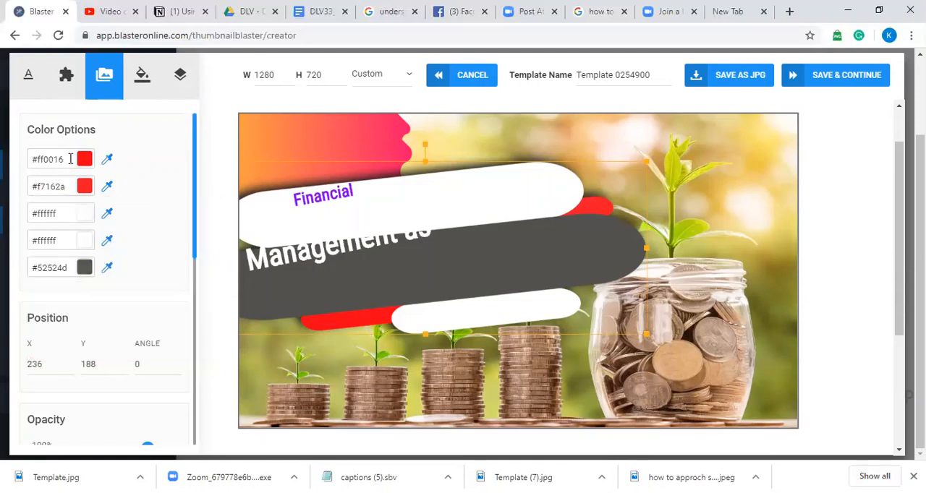
{"action": "left_click_drag", "start_coordinate": [70, 158], "coordinate": [26, 161]}
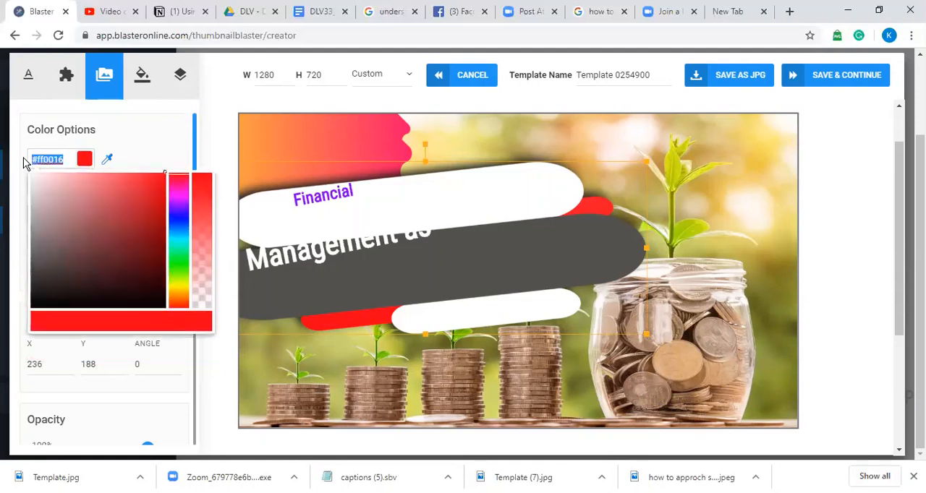
{"action": "right_click", "coordinate": [46, 162]}
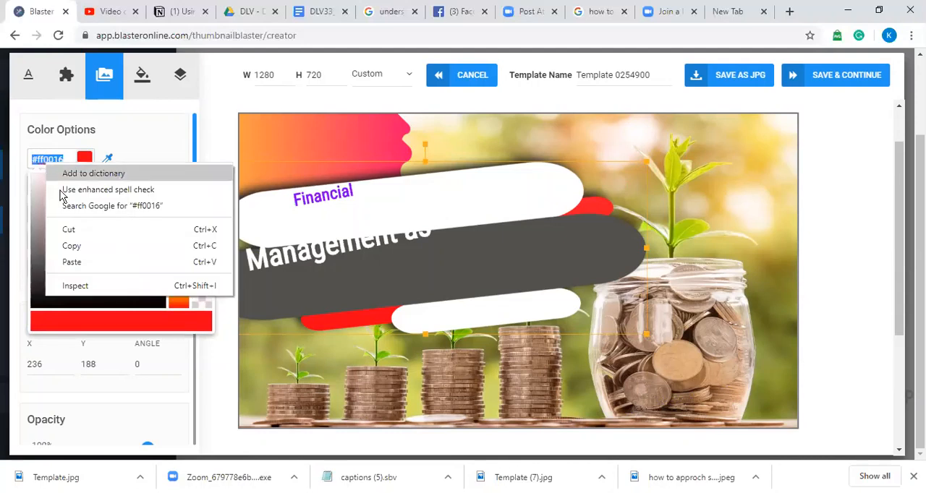
{"action": "left_click", "coordinate": [72, 246]}
{"action": "left_click", "coordinate": [140, 146]}
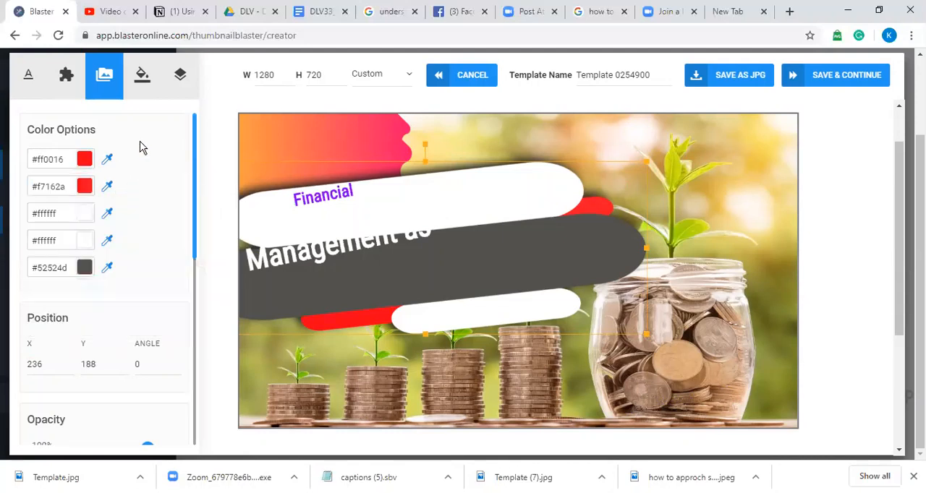
{"action": "left_click", "coordinate": [68, 186]}
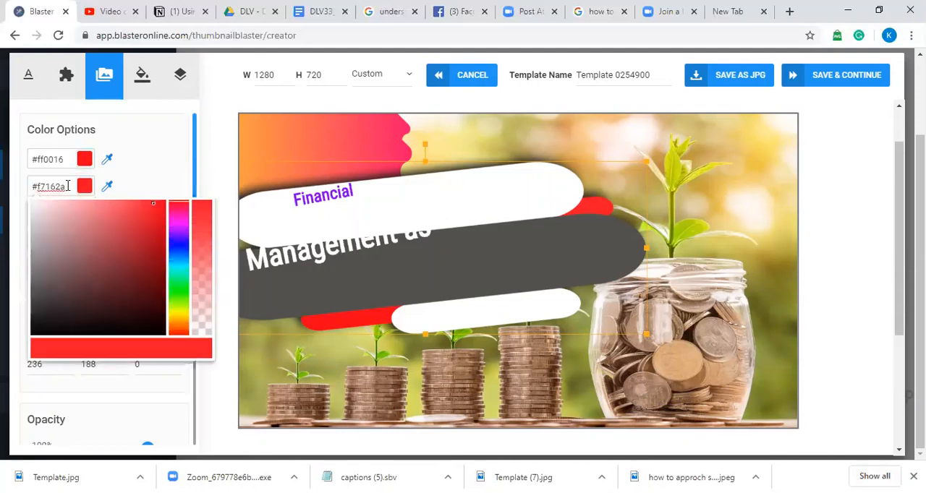
{"action": "key", "text": "BackSpace"}
{"action": "key", "text": "BackSpace"}
{"action": "key", "text": "BackSpace"}
{"action": "key", "text": "BackSpace"}
{"action": "key", "text": "BackSpace"}
{"action": "key", "text": "BackSpace"}
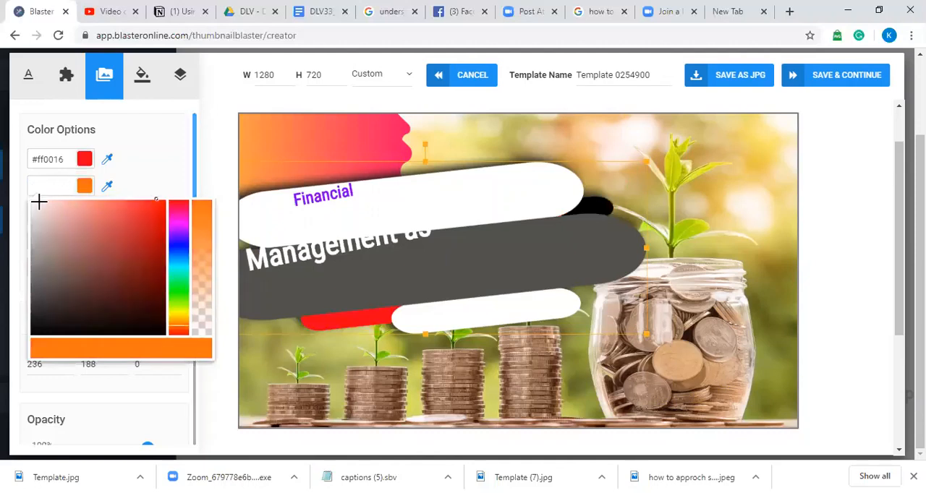
{"action": "right_click", "coordinate": [40, 187]}
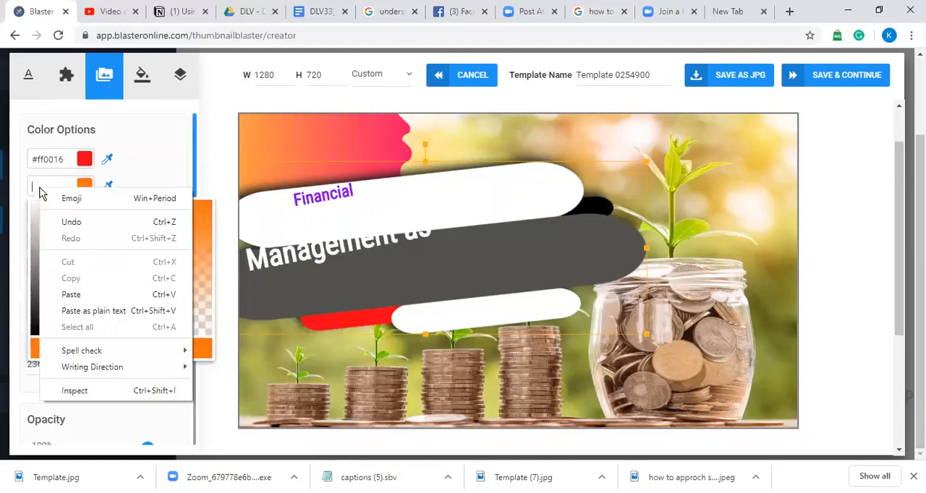
{"action": "left_click", "coordinate": [72, 293]}
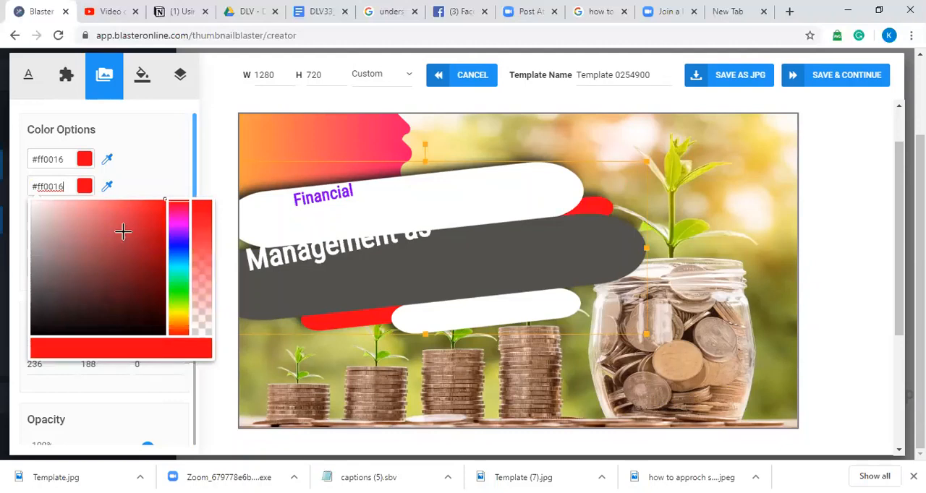
{"action": "left_click", "coordinate": [164, 165]}
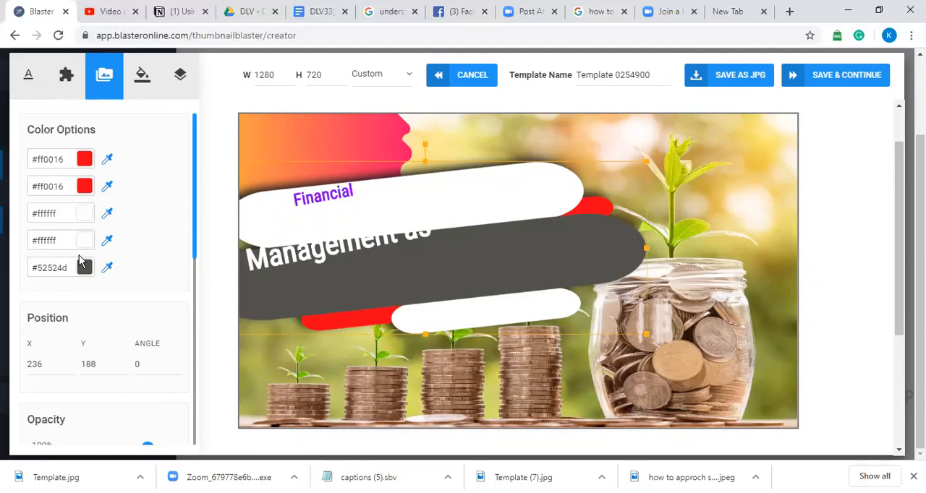
Step: Move the "Management as" text fully onto the dark grey banner and rotate it to follow the banner's slant
{"action": "left_click", "coordinate": [438, 272]}
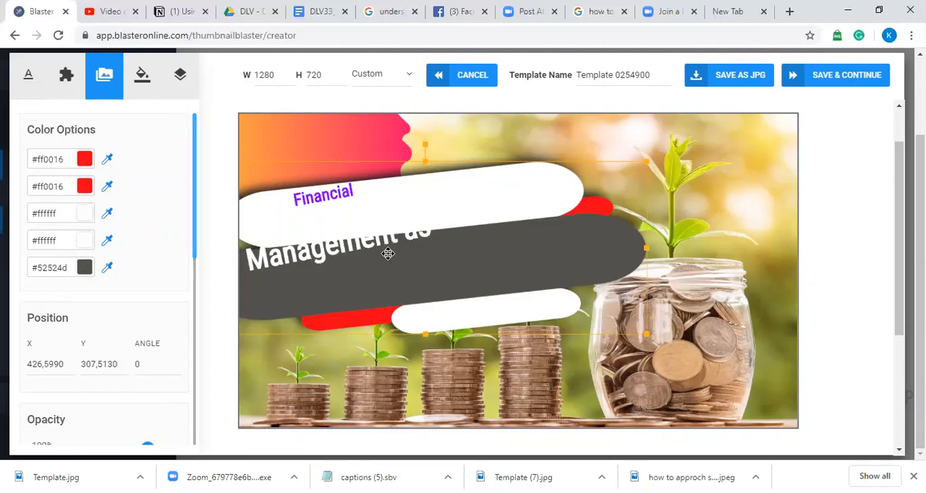
{"action": "left_click_drag", "start_coordinate": [388, 253], "coordinate": [412, 270]}
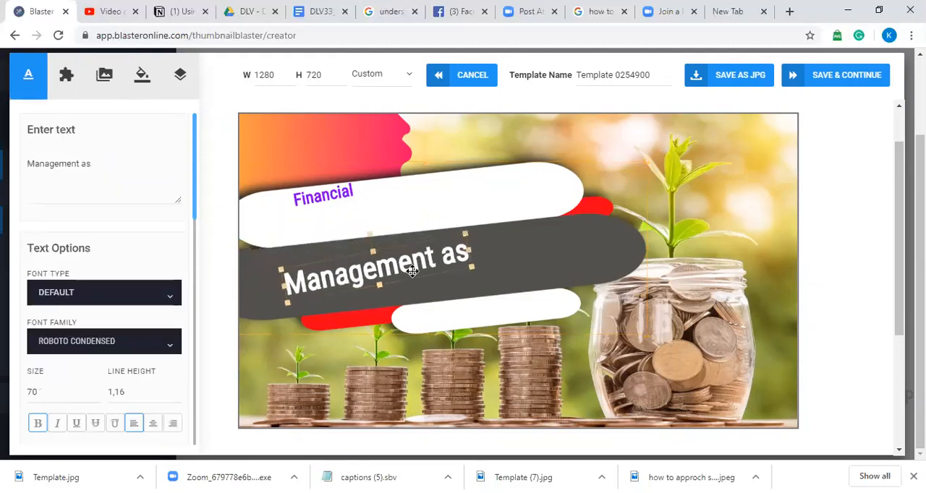
{"action": "left_click_drag", "start_coordinate": [372, 235], "coordinate": [374, 231]}
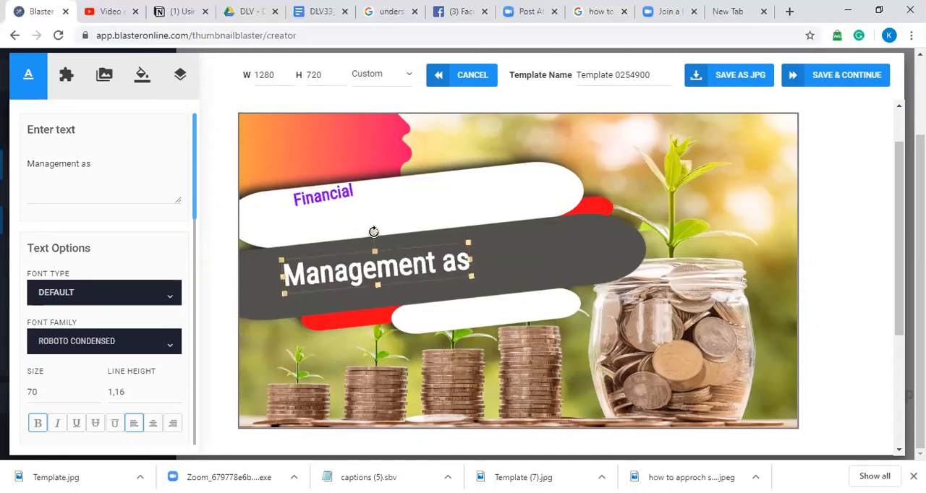
Step: Align the "Financial" text with the white banner, above the start of "Management as", and set its font to Anton
{"action": "left_click", "coordinate": [329, 193]}
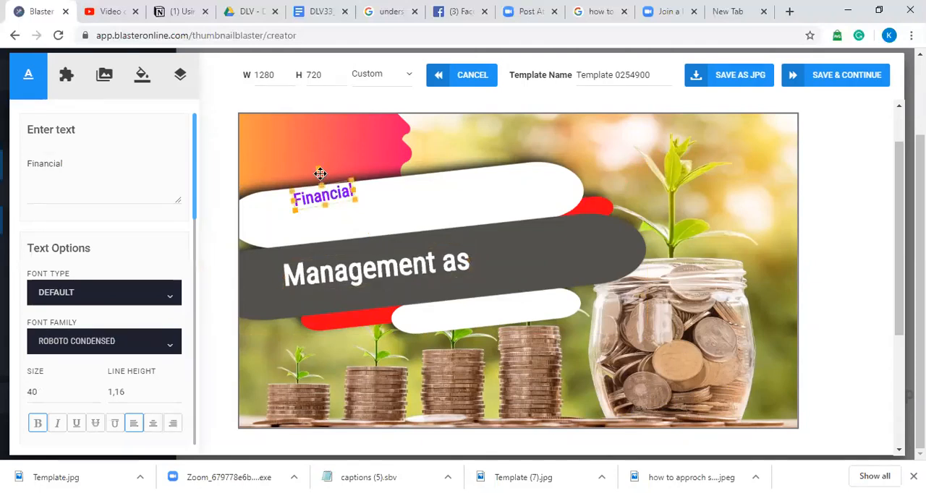
{"action": "left_click_drag", "start_coordinate": [314, 165], "coordinate": [322, 214]}
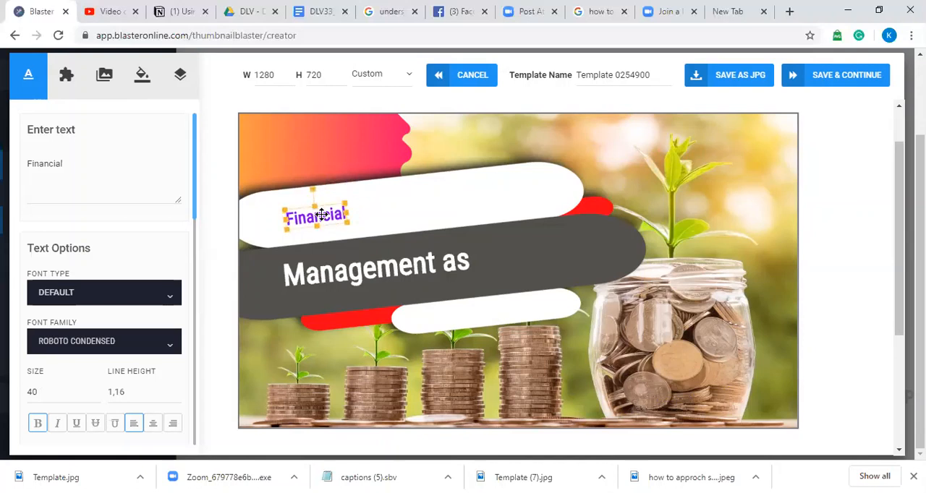
{"action": "left_click", "coordinate": [87, 157]}
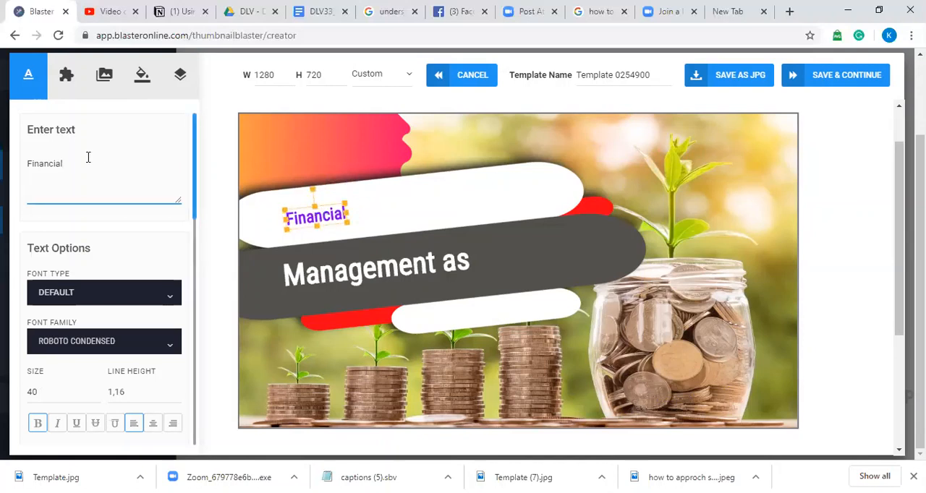
{"action": "left_click", "coordinate": [167, 344]}
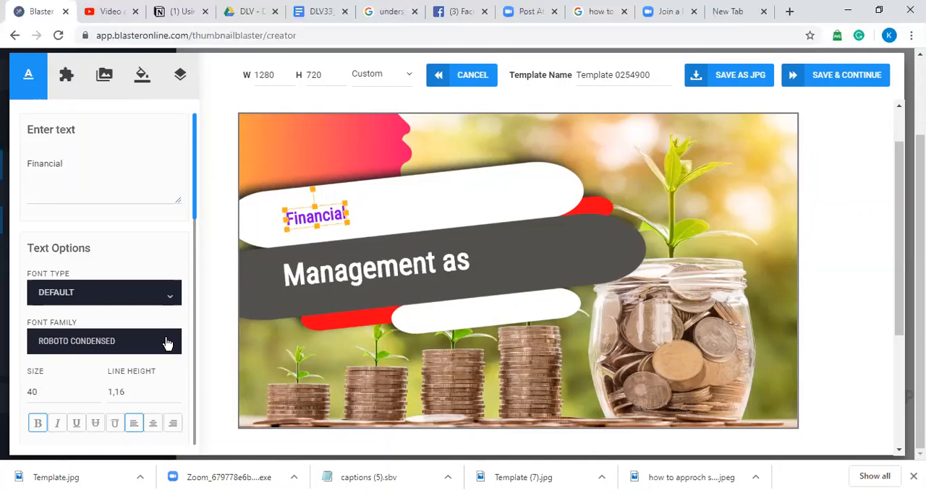
{"action": "left_click_drag", "start_coordinate": [178, 207], "coordinate": [183, 246]}
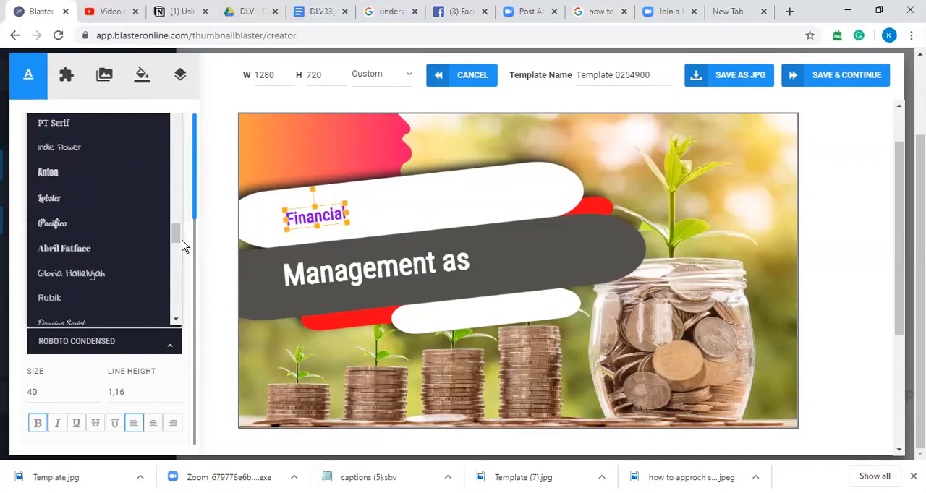
{"action": "left_click", "coordinate": [76, 175]}
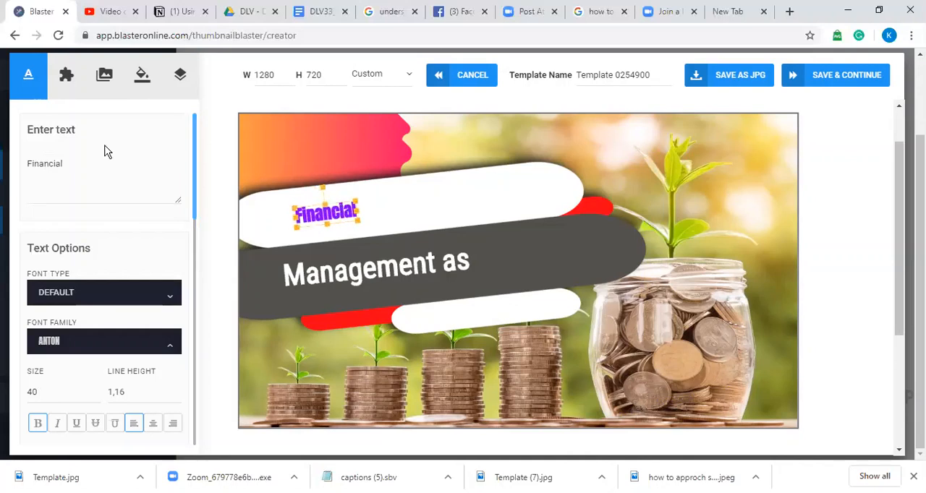
Step: Replace the "Financial" text with the capitals "FINACIAL MA" and set its size to 42
{"action": "left_click", "coordinate": [100, 163]}
{"action": "key", "text": "BackSpace"}
{"action": "key", "text": "BackSpace"}
{"action": "key", "text": "BackSpace"}
{"action": "key", "text": "BackSpace"}
{"action": "key", "text": "BackSpace"}
{"action": "key", "text": "BackSpace"}
{"action": "key", "text": "BackSpace"}
{"action": "key", "text": "BackSpace"}
{"action": "key", "text": "BackSpace"}
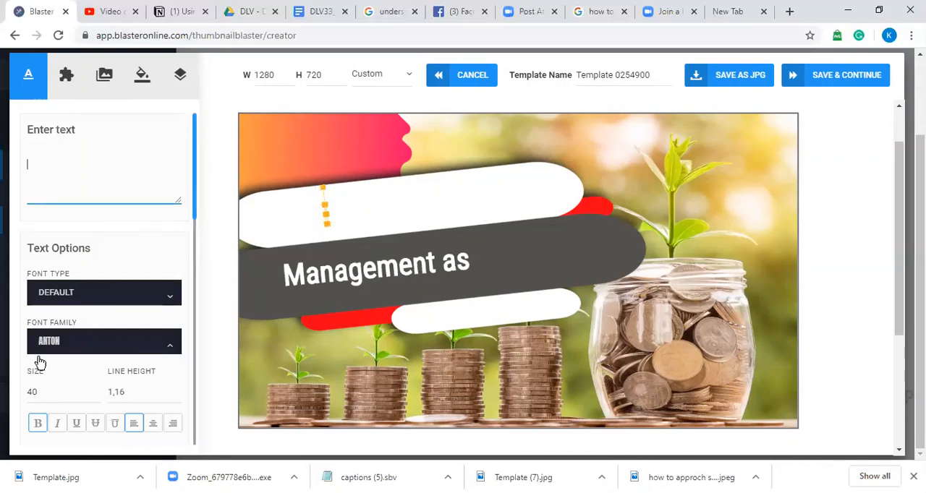
{"action": "left_click", "coordinate": [93, 389]}
{"action": "left_click", "coordinate": [92, 389]}
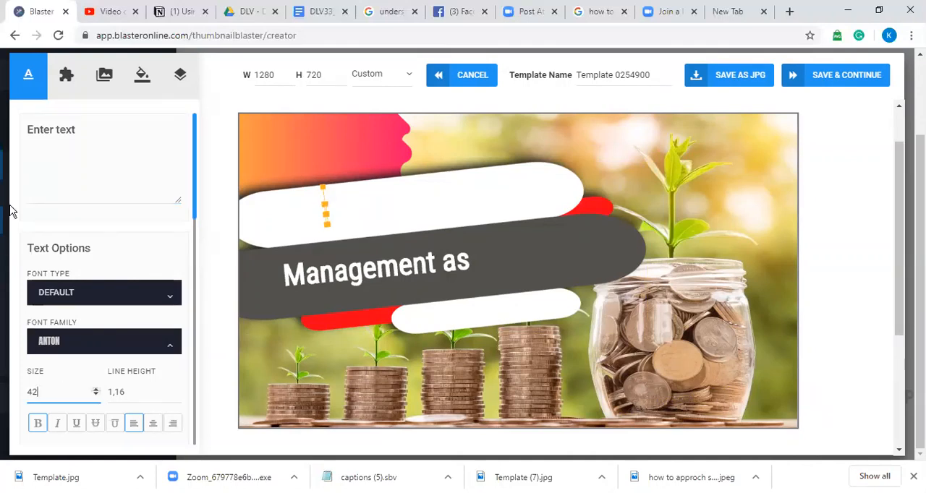
{"action": "left_click", "coordinate": [53, 156]}
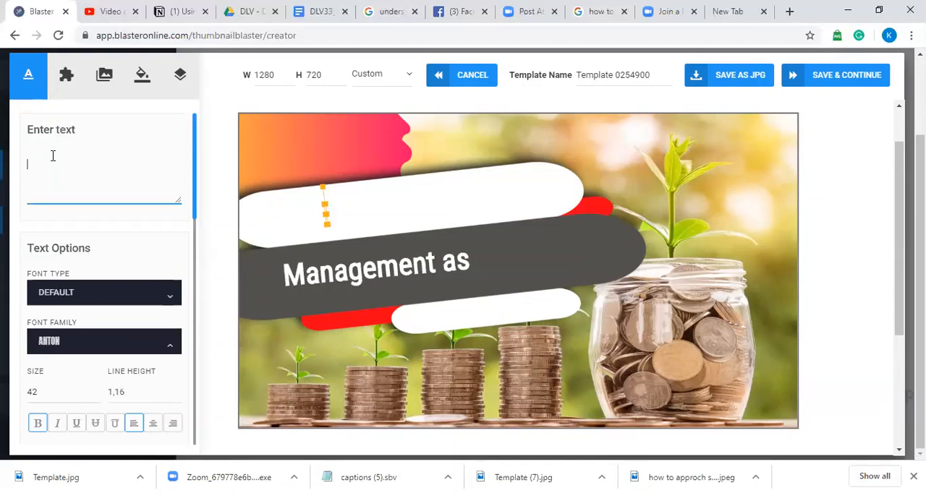
{"action": "type", "text": "FIN"}
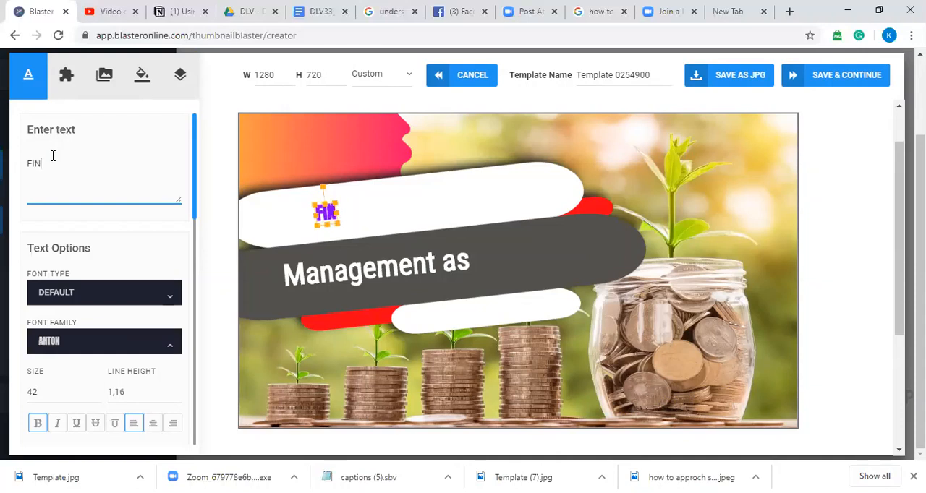
{"action": "type", "text": "ACIAL "}
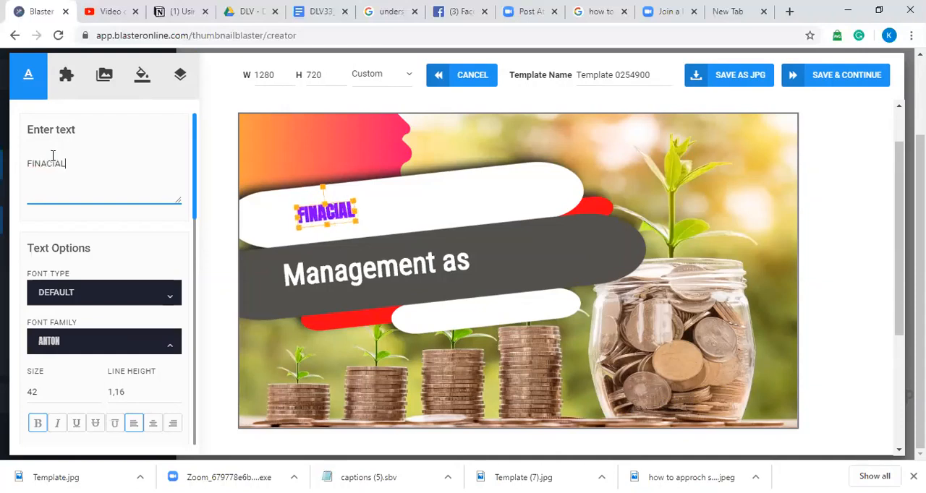
{"action": "type", "text": "MAR"}
{"action": "key", "text": "BackSpace"}
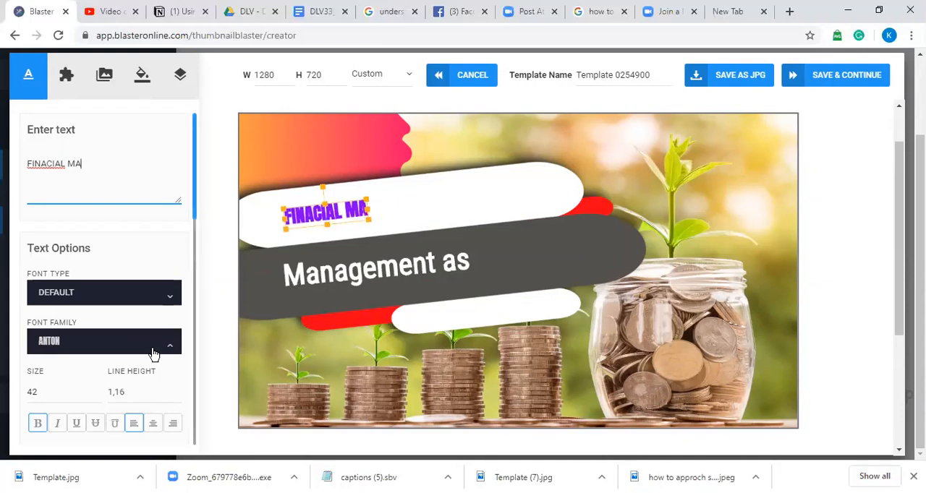
Step: Increase the font size of the purple text on the white banner to 70
{"action": "left_click", "coordinate": [96, 391]}
{"action": "left_click", "coordinate": [96, 391]}
{"action": "left_click", "coordinate": [97, 391]}
{"action": "left_click", "coordinate": [96, 391]}
{"action": "left_click", "coordinate": [96, 392]}
{"action": "left_click", "coordinate": [97, 392]}
{"action": "left_click", "coordinate": [96, 392]}
{"action": "left_click", "coordinate": [96, 392]}
{"action": "left_click", "coordinate": [96, 392]}
{"action": "left_click", "coordinate": [96, 392]}
{"action": "left_click", "coordinate": [96, 392]}
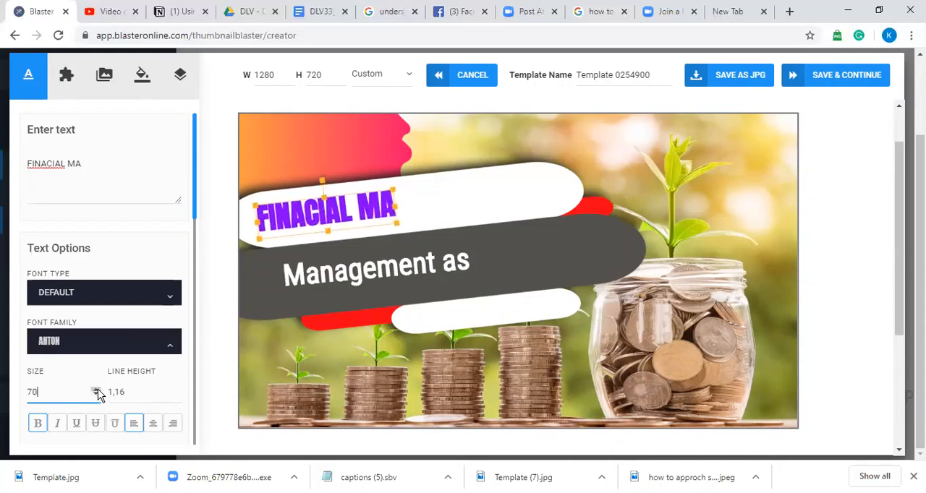
Step: Extend the purple text to "FINACIAL MANAGEMENT" and shift it so the whole title fits on the white banner
{"action": "left_click", "coordinate": [87, 172]}
{"action": "type", "text": "NAGEMENT"}
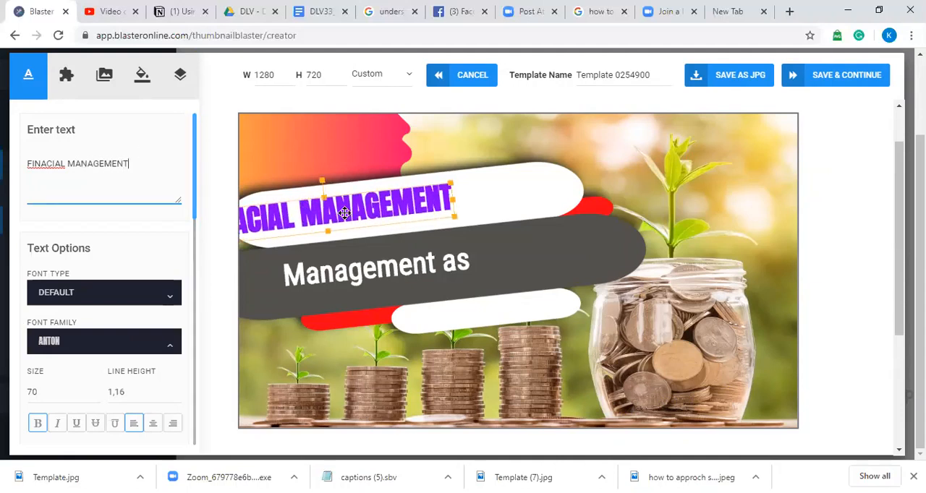
{"action": "left_click_drag", "start_coordinate": [345, 209], "coordinate": [406, 206]}
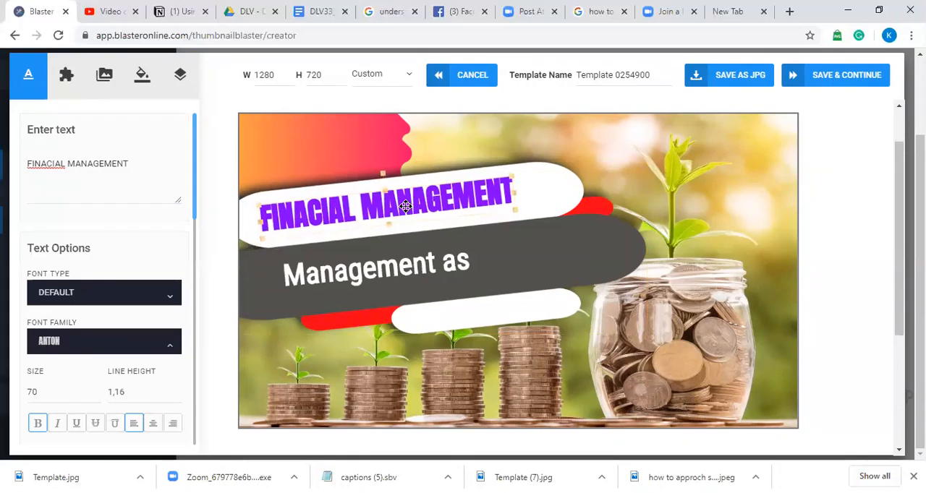
Step: Enlarge the "FINACIAL MANAGEMENT" text to size 80 and reposition it to fill the white banner
{"action": "left_click", "coordinate": [96, 390]}
{"action": "left_click", "coordinate": [96, 389]}
{"action": "left_click", "coordinate": [94, 388]}
{"action": "left_click", "coordinate": [95, 389]}
{"action": "left_click_drag", "start_coordinate": [419, 194], "coordinate": [429, 193]}
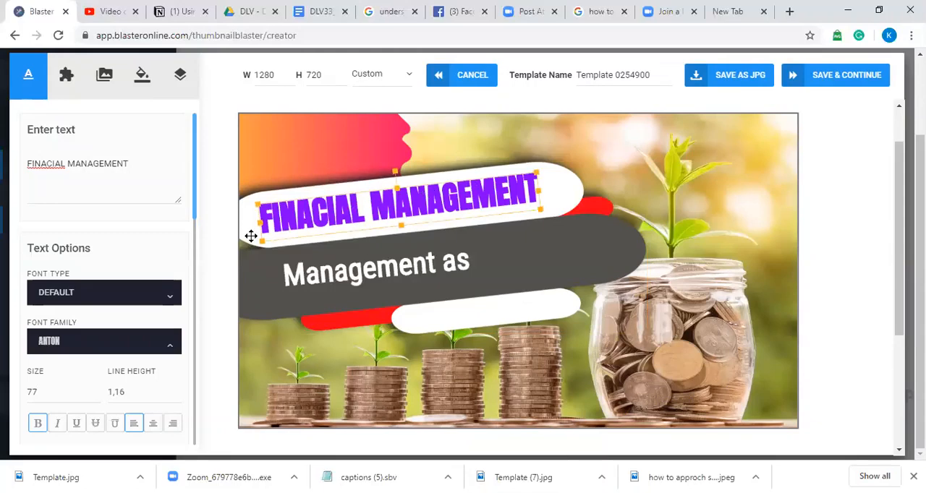
{"action": "left_click", "coordinate": [96, 389]}
{"action": "left_click", "coordinate": [96, 389]}
{"action": "left_click", "coordinate": [95, 390]}
{"action": "left_click_drag", "start_coordinate": [445, 185], "coordinate": [454, 207]}
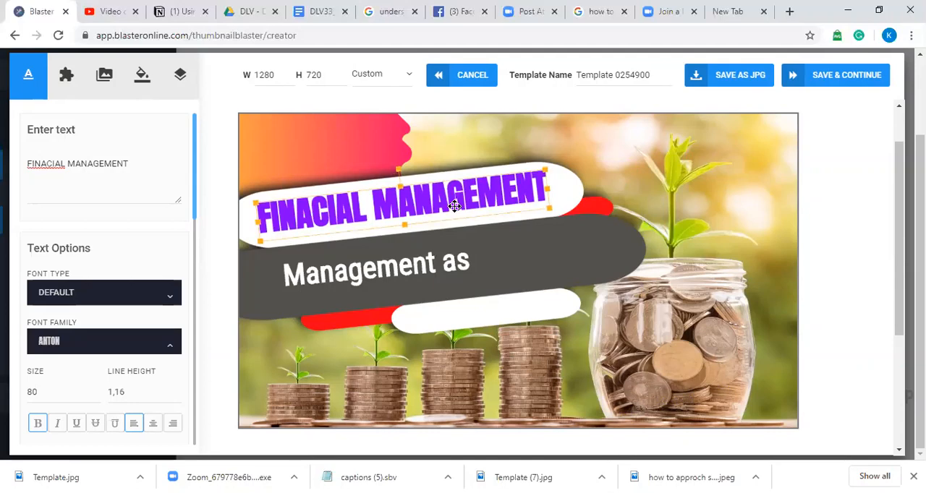
Step: Replace the "Management as" text on the dark grey banner with "GOD'S WAY"
{"action": "left_click", "coordinate": [441, 262]}
{"action": "left_click", "coordinate": [92, 163]}
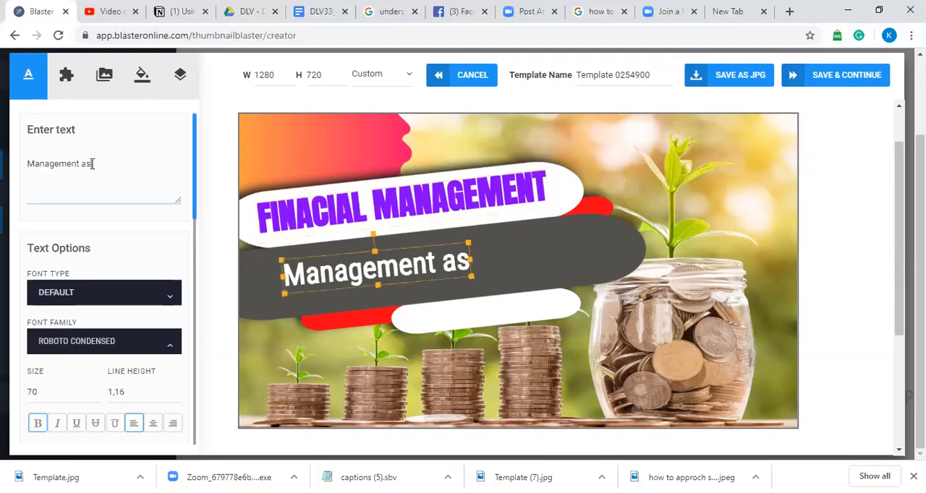
{"action": "key", "text": "BackSpace"}
{"action": "key", "text": "BackSpace"}
{"action": "key", "text": "BackSpace"}
{"action": "key", "text": "BackSpace"}
{"action": "key", "text": "BackSpace"}
{"action": "key", "text": "BackSpace"}
{"action": "key", "text": "BackSpace"}
{"action": "key", "text": "BackSpace"}
{"action": "key", "text": "BackSpace"}
{"action": "key", "text": "BackSpace"}
{"action": "key", "text": "BackSpace"}
{"action": "key", "text": "BackSpace"}
{"action": "key", "text": "BackSpace"}
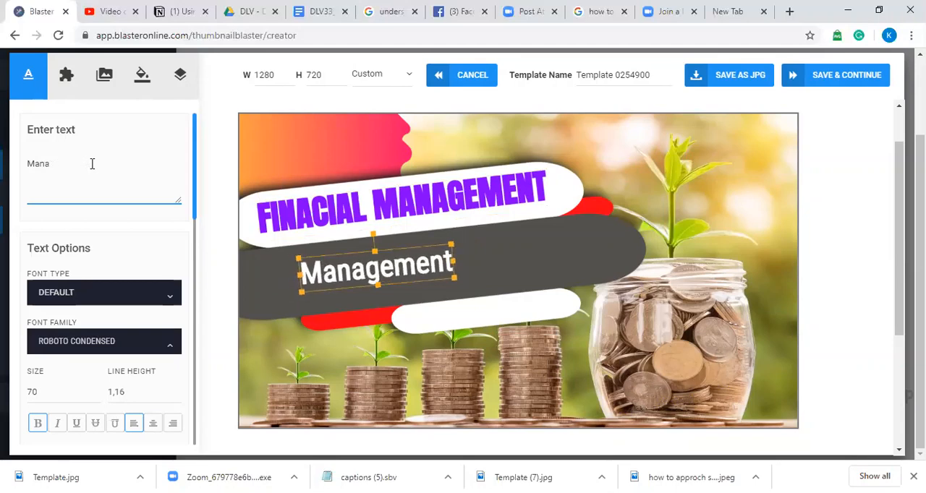
{"action": "type", "text": "g0"}
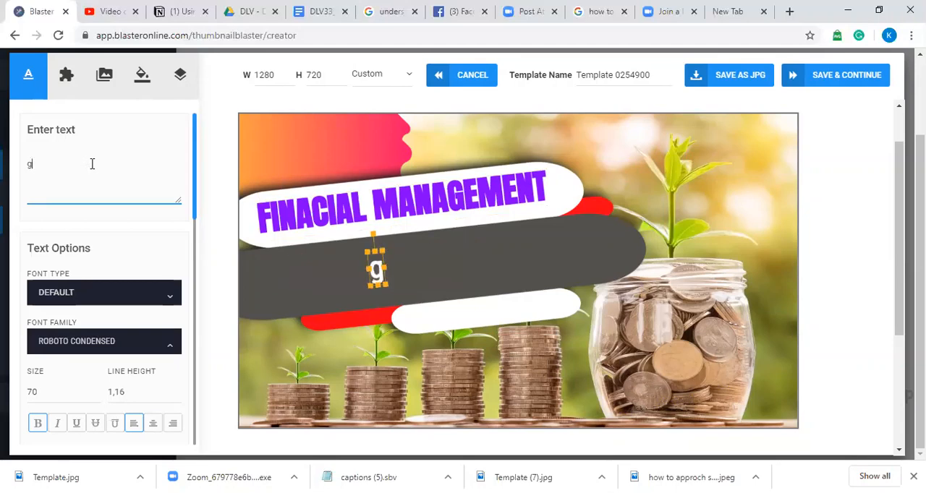
{"action": "key", "text": "BackSpace"}
{"action": "key", "text": "BackSpace"}
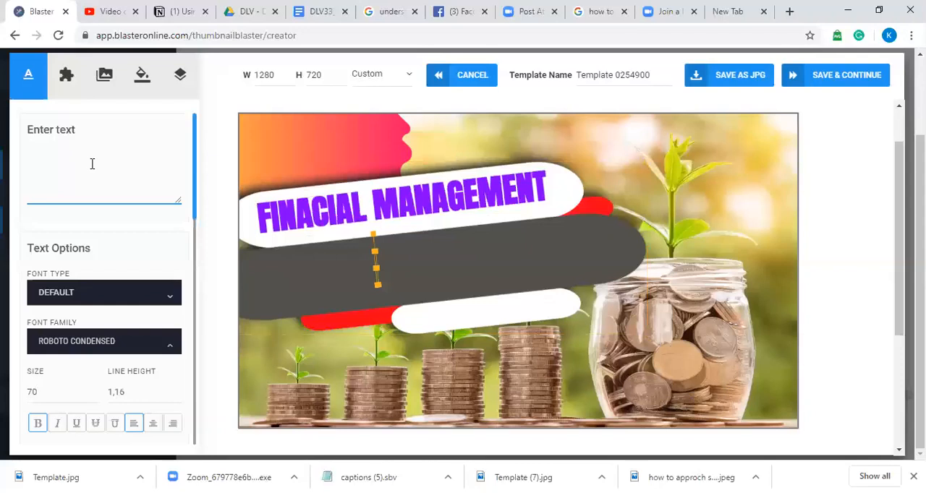
{"action": "type", "text": "GO"}
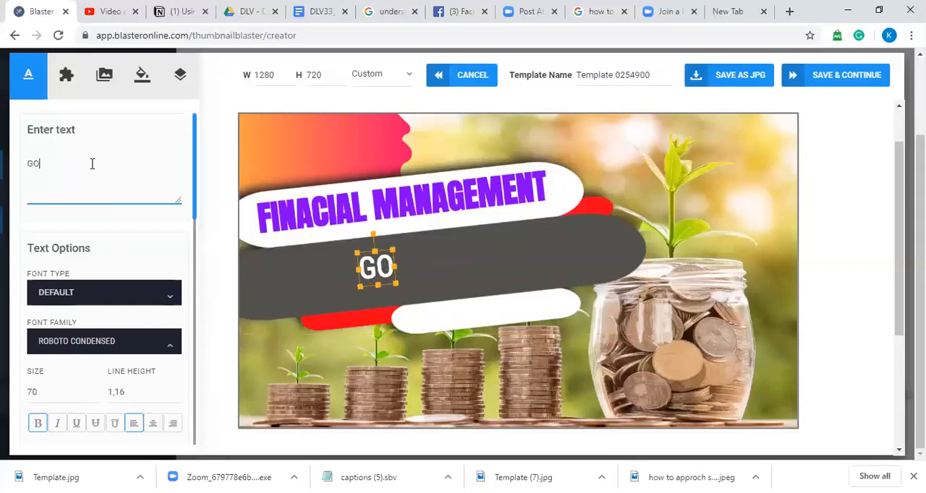
{"action": "type", "text": "D'S"}
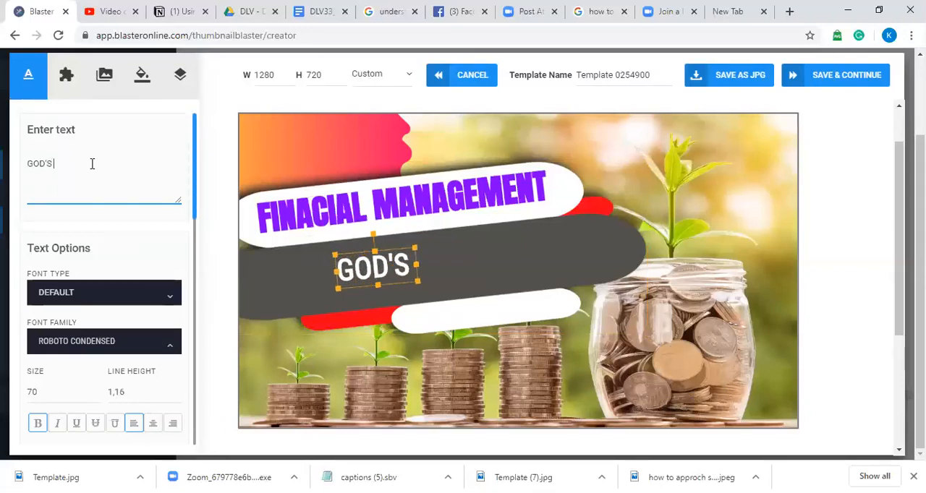
{"action": "type", "text": " WAY"}
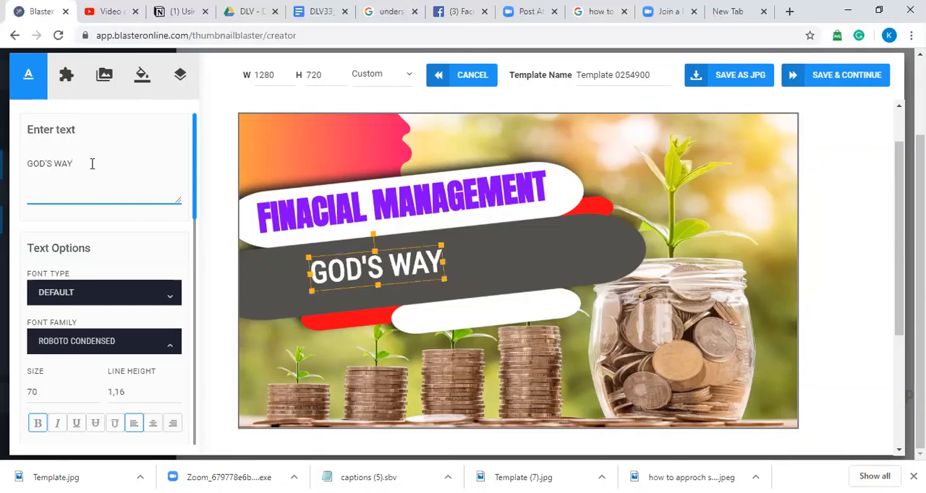
Step: Change the font family of the "GOD'S WAY" text to Monoton
{"action": "left_click", "coordinate": [171, 341]}
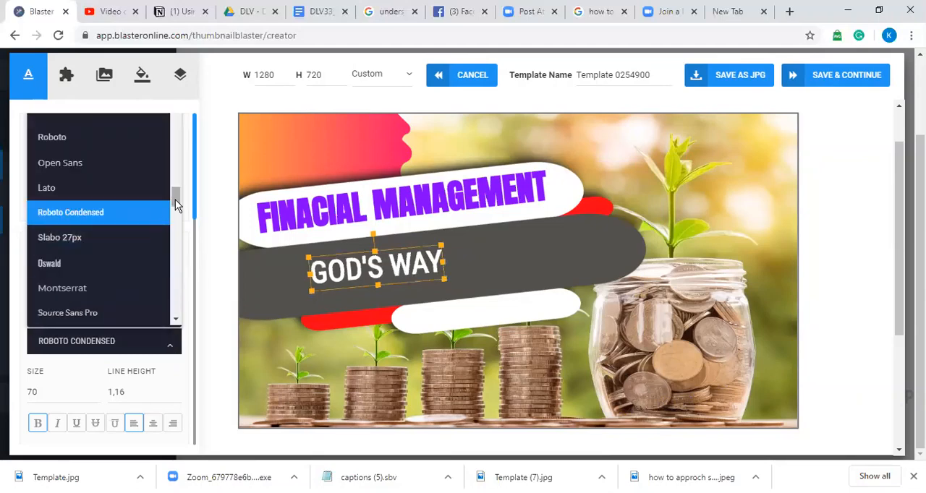
{"action": "left_click_drag", "start_coordinate": [176, 200], "coordinate": [178, 253]}
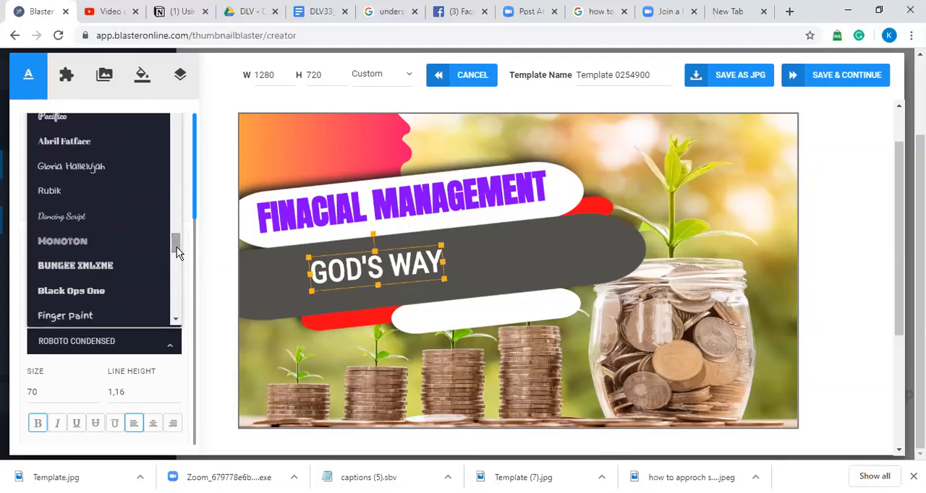
{"action": "left_click", "coordinate": [99, 248]}
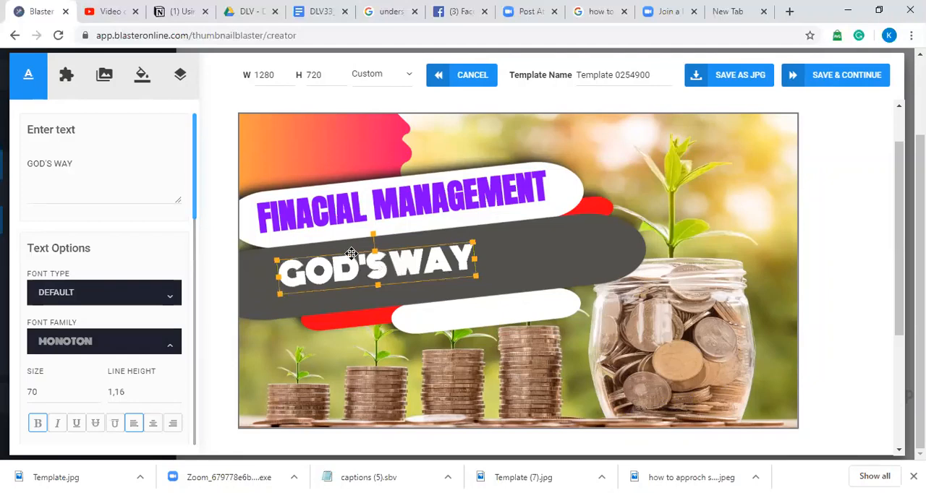
Step: Increase the "GOD'S WAY" text to size 97 and shift it right, away from the canvas edge
{"action": "left_click", "coordinate": [95, 390]}
{"action": "left_click", "coordinate": [95, 390]}
{"action": "left_click", "coordinate": [95, 390]}
{"action": "left_click", "coordinate": [95, 390]}
{"action": "left_click", "coordinate": [94, 390]}
{"action": "left_click", "coordinate": [94, 390]}
{"action": "left_click", "coordinate": [95, 390]}
{"action": "left_click", "coordinate": [94, 390]}
{"action": "left_click", "coordinate": [95, 390]}
{"action": "left_click", "coordinate": [95, 391]}
{"action": "left_click", "coordinate": [95, 391]}
{"action": "left_click", "coordinate": [95, 391]}
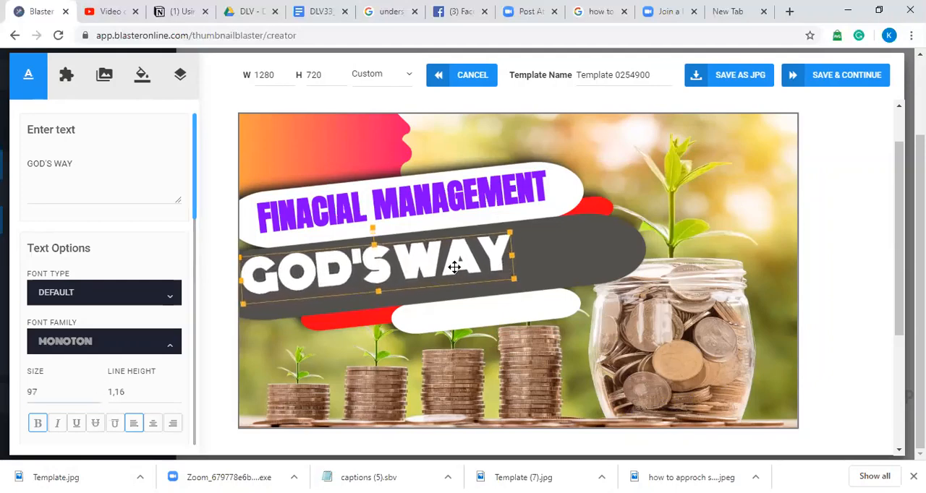
{"action": "left_click_drag", "start_coordinate": [457, 263], "coordinate": [485, 267]}
Step: Enlarge the "GOD'S WAY" text to size 117 and reposition it to fill the dark grey banner
{"action": "left_click", "coordinate": [94, 389]}
{"action": "left_click", "coordinate": [95, 390]}
{"action": "left_click", "coordinate": [95, 390]}
{"action": "left_click", "coordinate": [95, 390]}
{"action": "left_click", "coordinate": [95, 389]}
{"action": "left_click", "coordinate": [94, 390]}
{"action": "left_click", "coordinate": [95, 390]}
{"action": "left_click", "coordinate": [95, 390]}
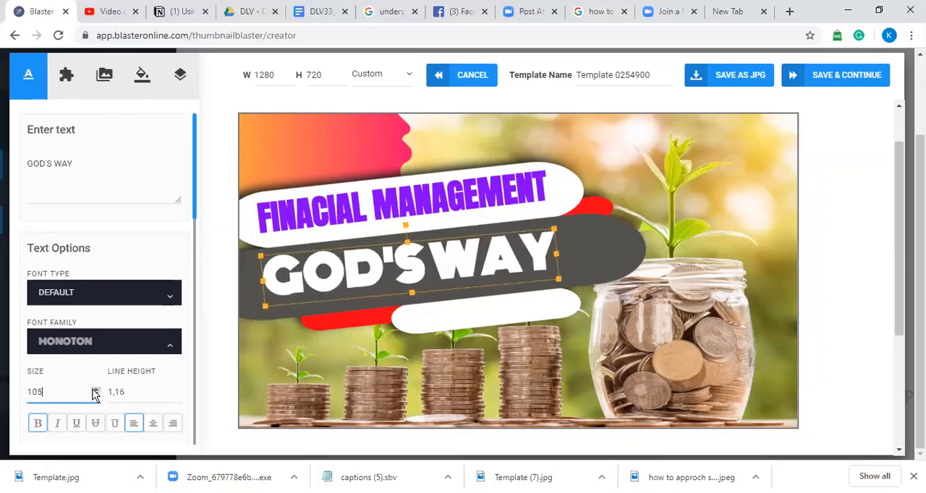
{"action": "key", "text": "BackSpace"}
{"action": "key", "text": "BackSpace"}
{"action": "type", "text": "10"}
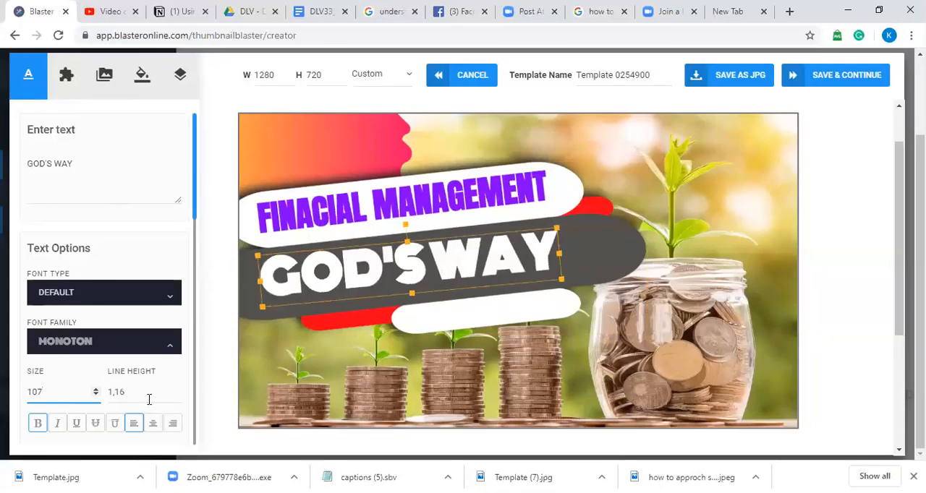
{"action": "left_click", "coordinate": [94, 390]}
{"action": "left_click", "coordinate": [95, 390]}
{"action": "left_click", "coordinate": [95, 390]}
{"action": "left_click", "coordinate": [95, 390]}
{"action": "left_click", "coordinate": [95, 389]}
{"action": "left_click", "coordinate": [95, 390]}
{"action": "left_click", "coordinate": [95, 390]}
{"action": "left_click", "coordinate": [95, 390]}
{"action": "left_click", "coordinate": [94, 390]}
{"action": "left_click", "coordinate": [95, 390]}
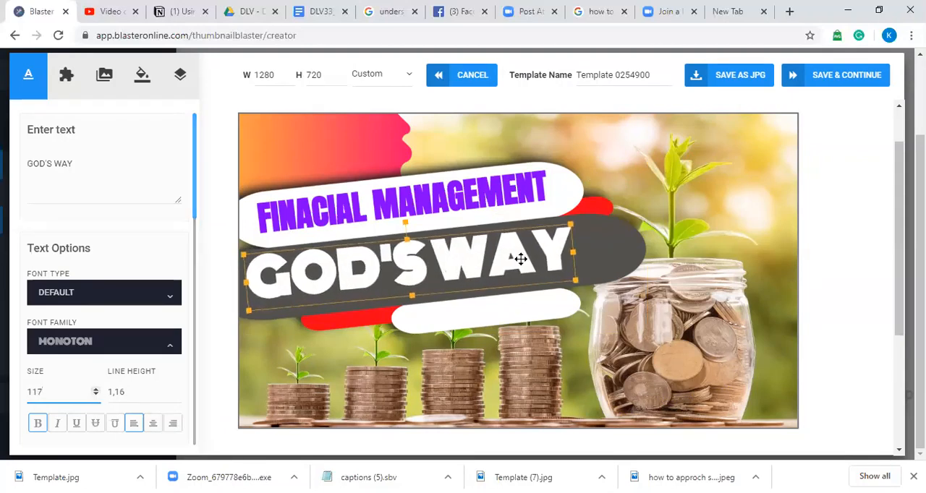
{"action": "left_click_drag", "start_coordinate": [523, 258], "coordinate": [538, 257]}
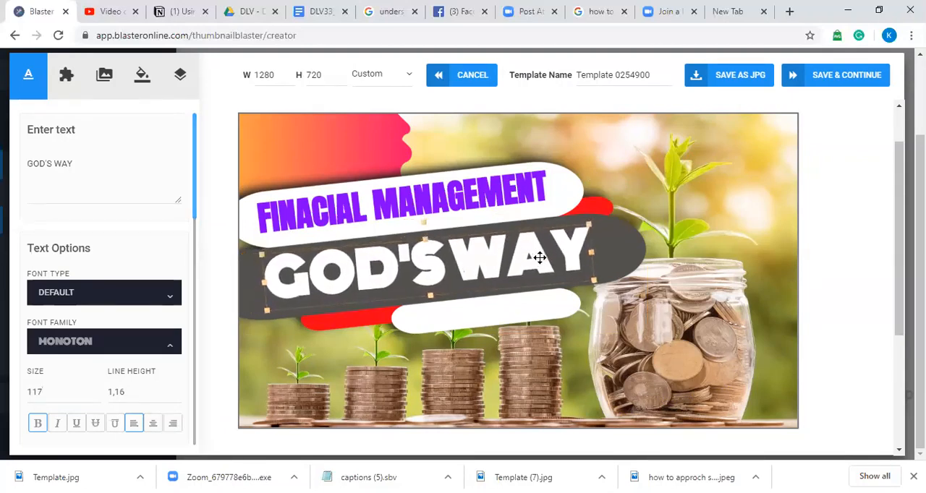
Step: Recolor the "FINACIAL MANAGEMENT" text from purple to red, #ff0026
{"action": "left_click", "coordinate": [542, 313]}
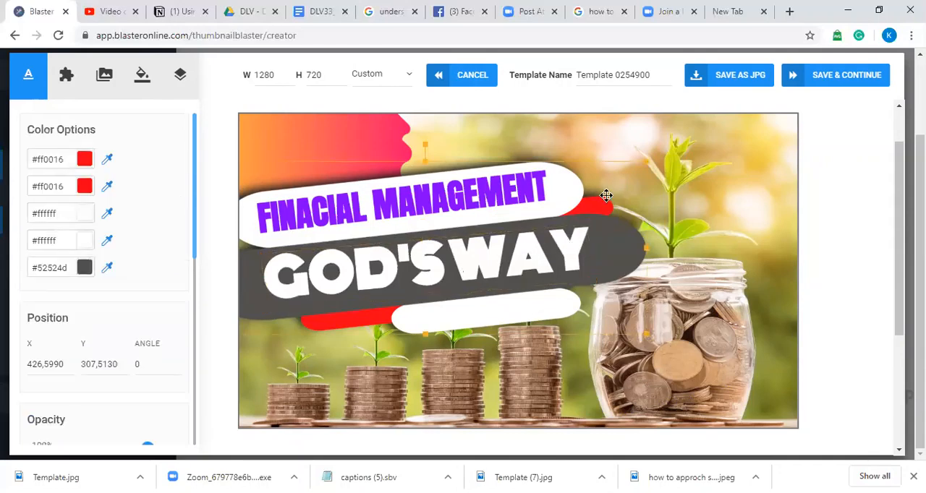
{"action": "left_click", "coordinate": [603, 139]}
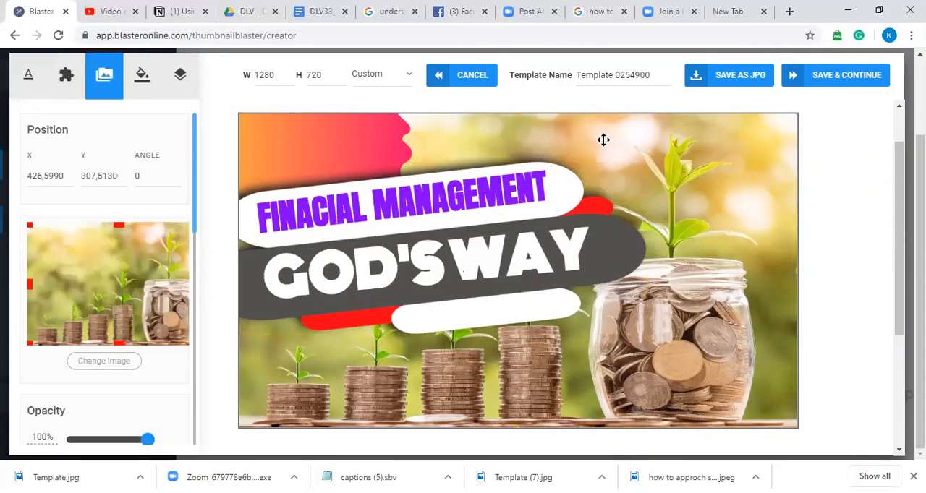
{"action": "left_click", "coordinate": [435, 188]}
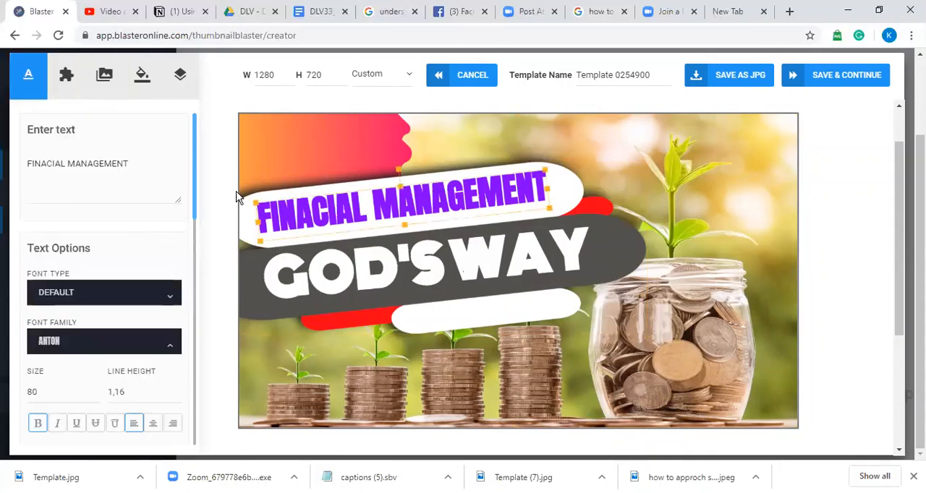
{"action": "left_click_drag", "start_coordinate": [194, 209], "coordinate": [205, 284]}
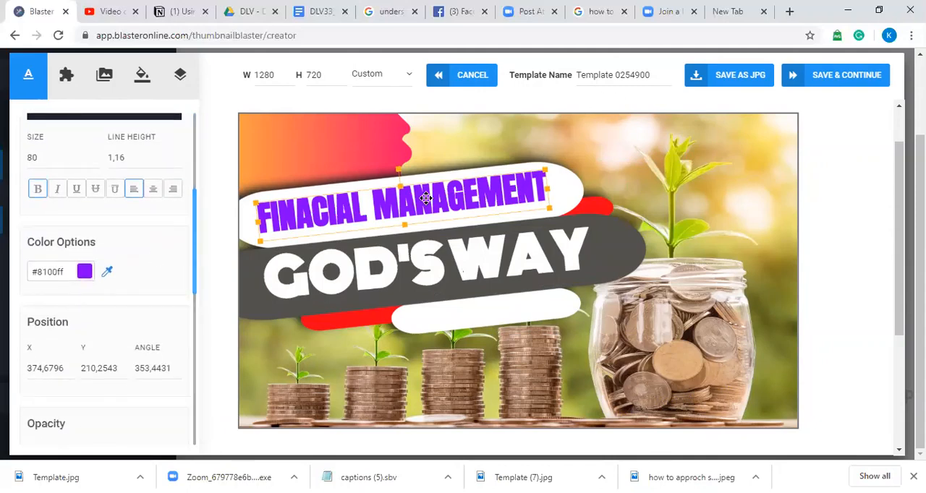
{"action": "left_click", "coordinate": [57, 273]}
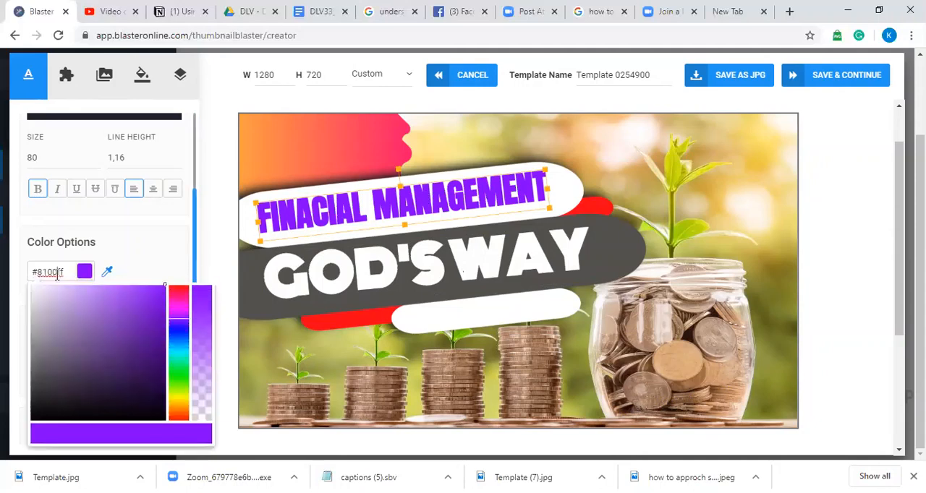
{"action": "left_click", "coordinate": [179, 289]}
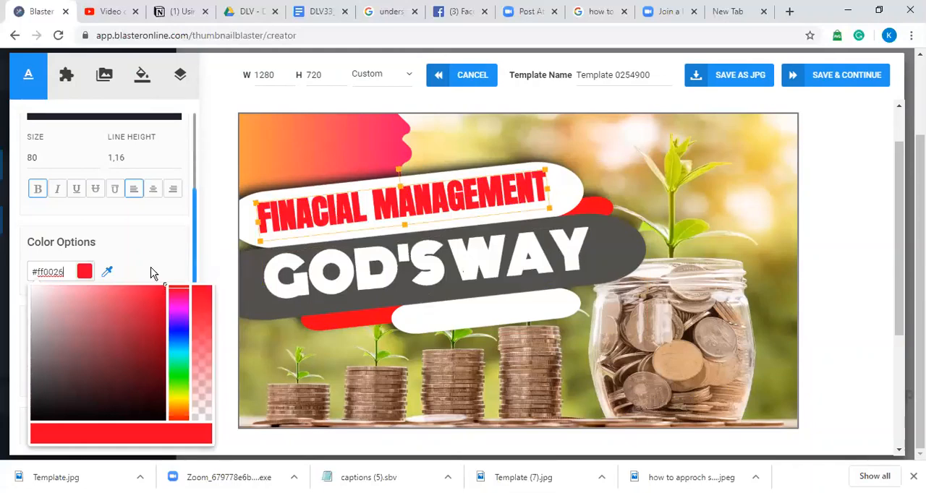
{"action": "left_click", "coordinate": [152, 274]}
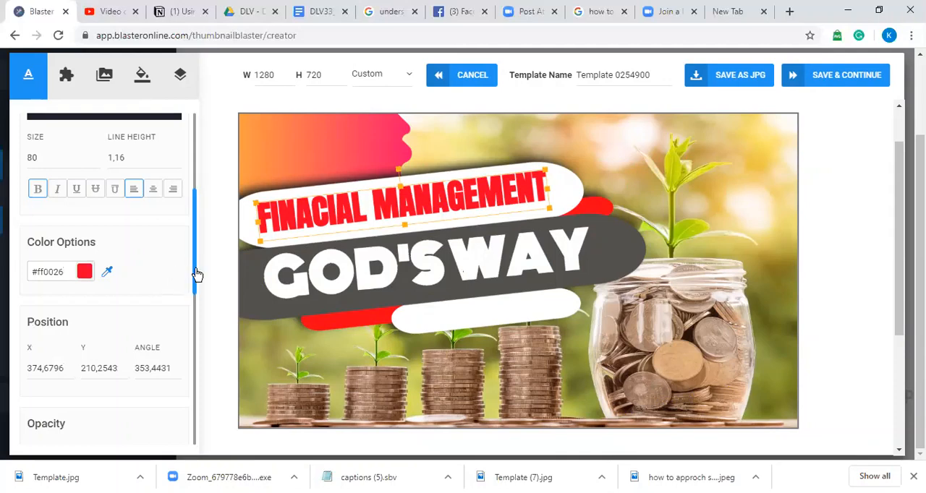
Step: Add a dark #202020 stroke of width 9 to the "FINACIAL MANAGEMENT" text
{"action": "left_click_drag", "start_coordinate": [197, 294], "coordinate": [192, 363]}
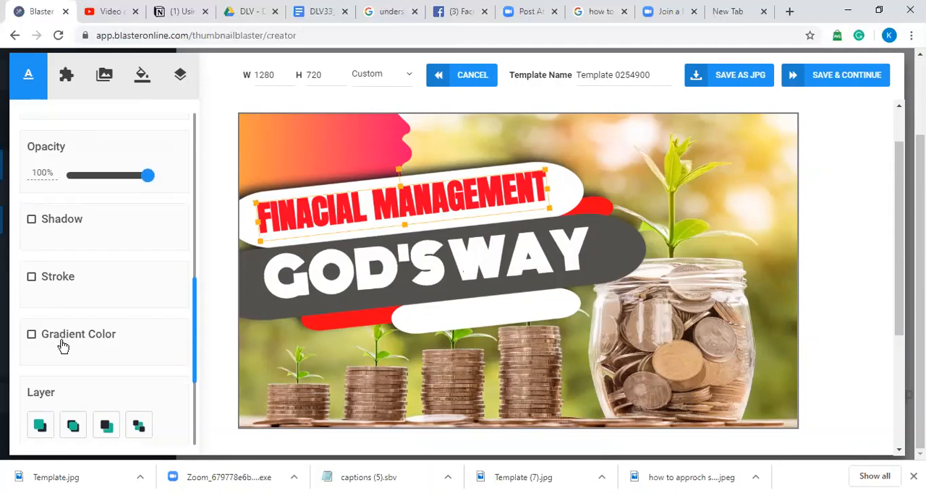
{"action": "left_click", "coordinate": [32, 279]}
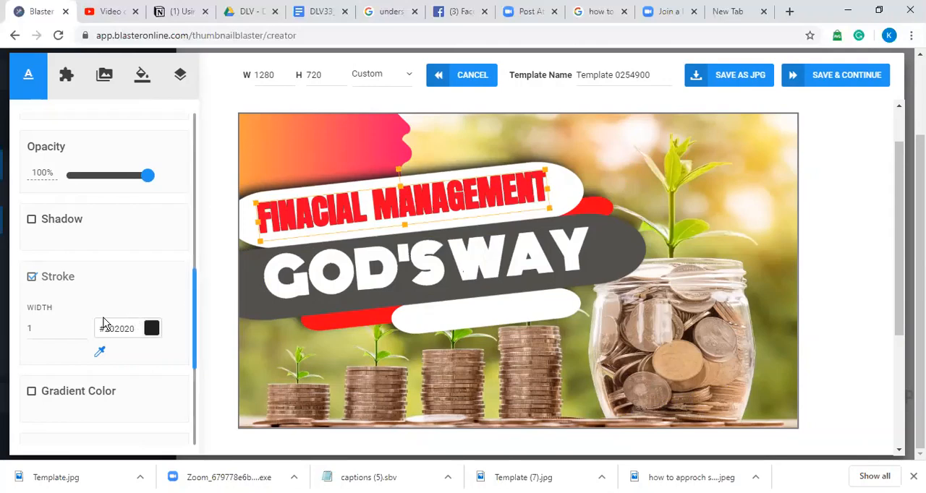
{"action": "left_click", "coordinate": [83, 327]}
{"action": "left_click", "coordinate": [83, 327]}
{"action": "left_click", "coordinate": [83, 327]}
{"action": "left_click", "coordinate": [83, 327]}
{"action": "left_click", "coordinate": [83, 327]}
{"action": "left_click", "coordinate": [84, 327]}
{"action": "left_click", "coordinate": [83, 327]}
{"action": "left_click", "coordinate": [83, 327]}
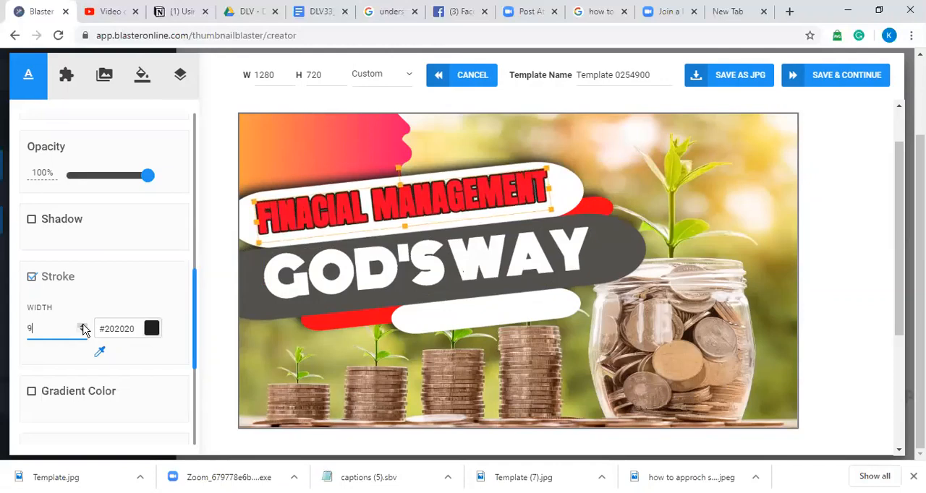
Step: Nudge the "FINACIAL MANAGEMENT" text slightly right and widen its stroke to 12
{"action": "left_click_drag", "start_coordinate": [315, 217], "coordinate": [323, 218]}
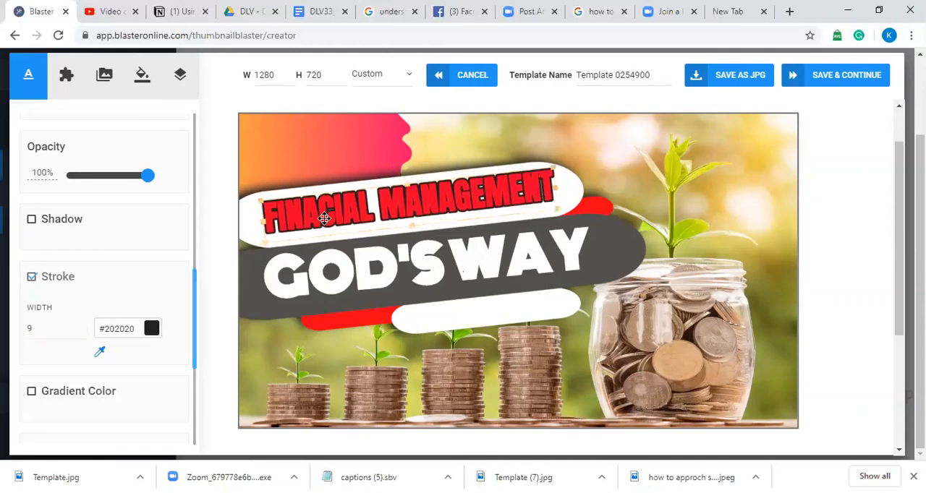
{"action": "left_click", "coordinate": [82, 326]}
{"action": "left_click", "coordinate": [83, 326]}
{"action": "left_click", "coordinate": [82, 326]}
{"action": "left_click", "coordinate": [82, 325]}
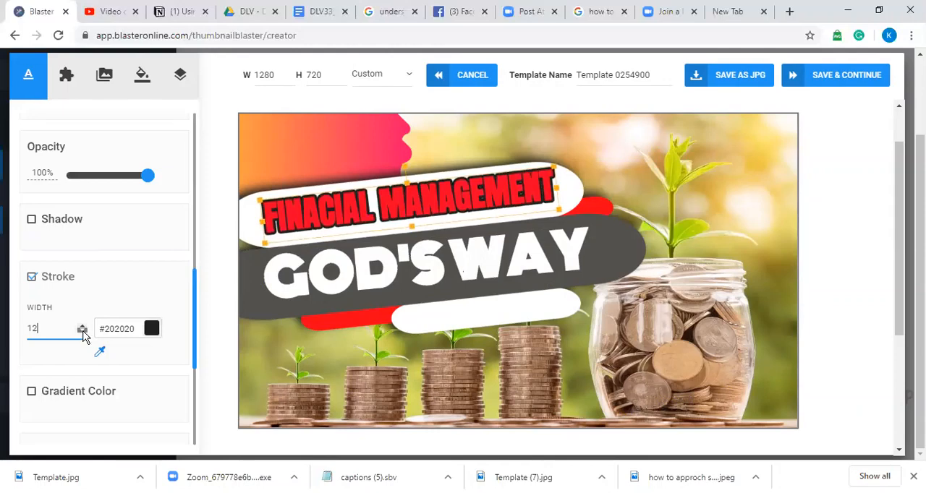
Step: Add a shadow to the "GOD'S WAY" text and set its horizontal offset to 14
{"action": "left_click", "coordinate": [471, 271]}
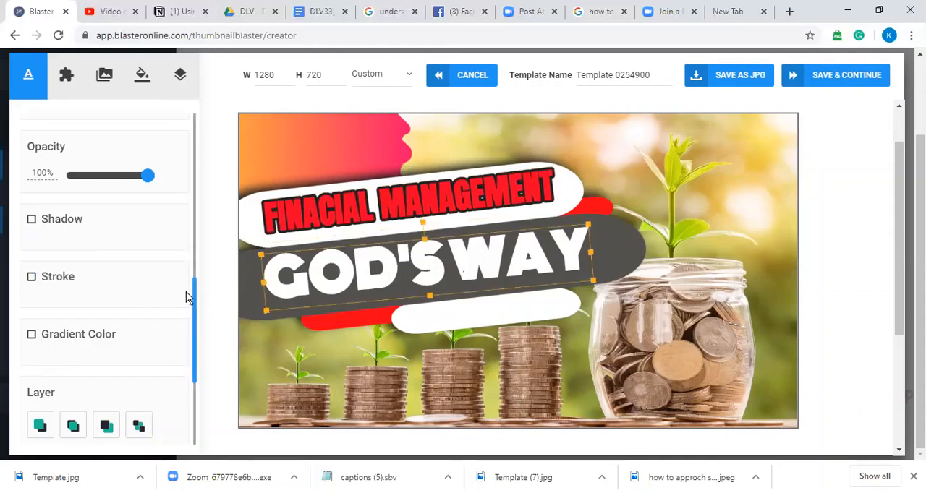
{"action": "left_click", "coordinate": [65, 227]}
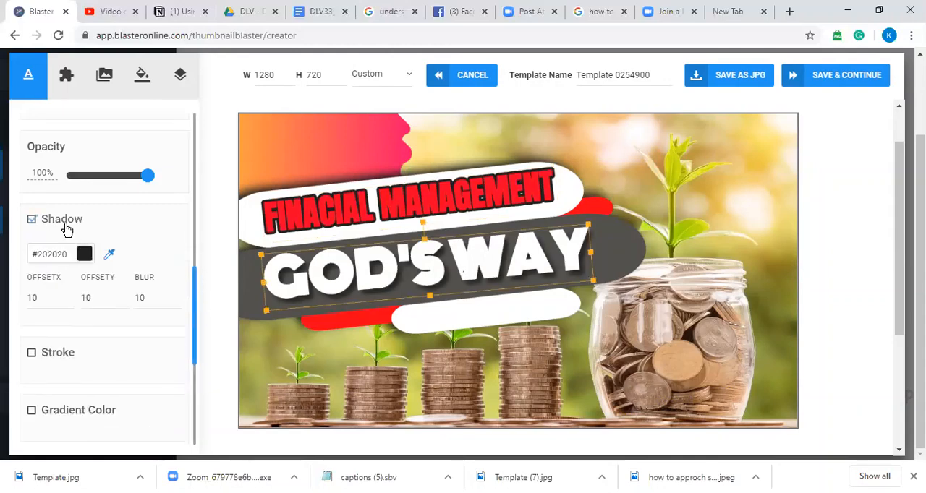
{"action": "left_click", "coordinate": [66, 294]}
{"action": "left_click", "coordinate": [65, 295]}
{"action": "left_click", "coordinate": [65, 294]}
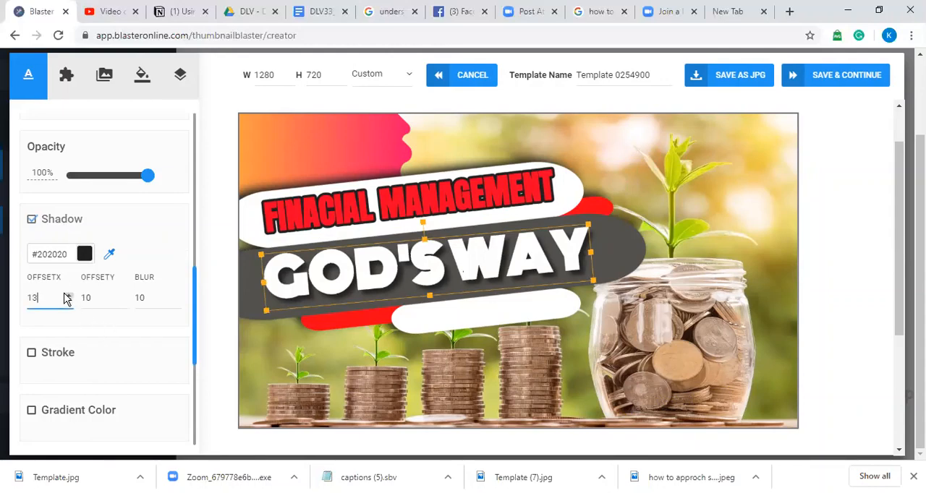
{"action": "left_click", "coordinate": [65, 295]}
Step: Add a shadow to the "FINACIAL MANAGEMENT" text and raise its horizontal offset to 19
{"action": "left_click", "coordinate": [339, 207]}
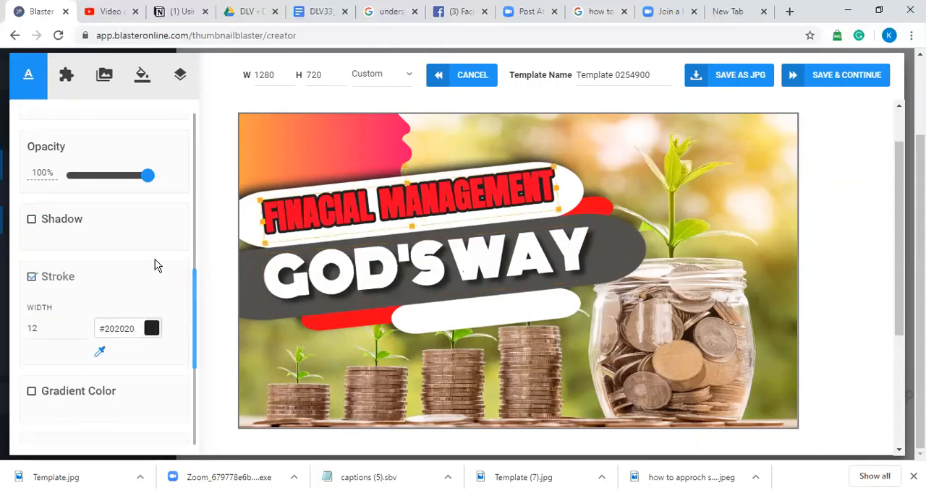
{"action": "left_click", "coordinate": [31, 219]}
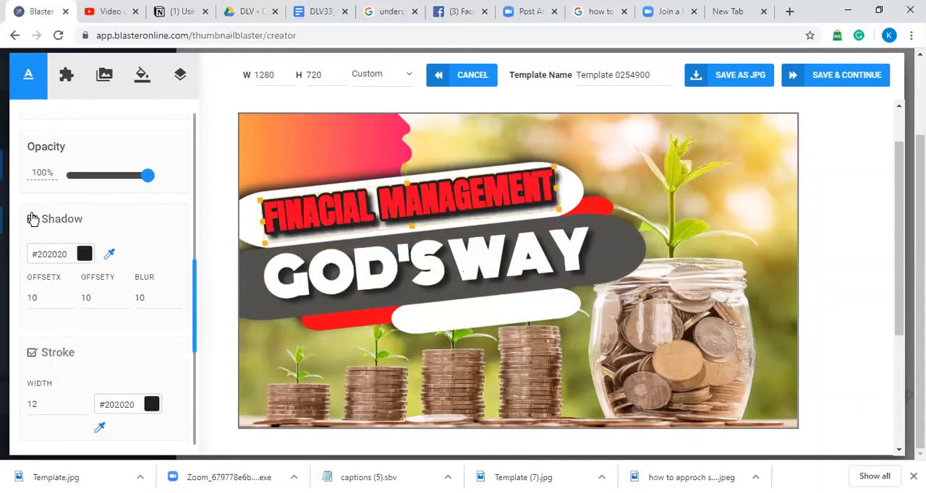
{"action": "left_click", "coordinate": [68, 295]}
{"action": "left_click", "coordinate": [67, 295]}
{"action": "left_click", "coordinate": [67, 296]}
{"action": "left_click", "coordinate": [67, 295]}
{"action": "left_click", "coordinate": [68, 295]}
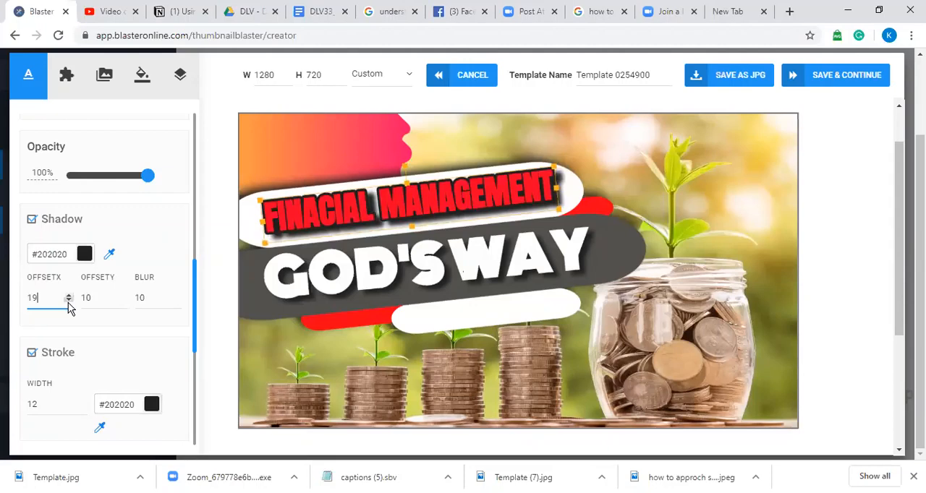
Step: Lower the horizontal shadow offset of the "FINACIAL MANAGEMENT" text to -10
{"action": "double_click", "coordinate": [70, 307]}
{"action": "type", "text": "12"}
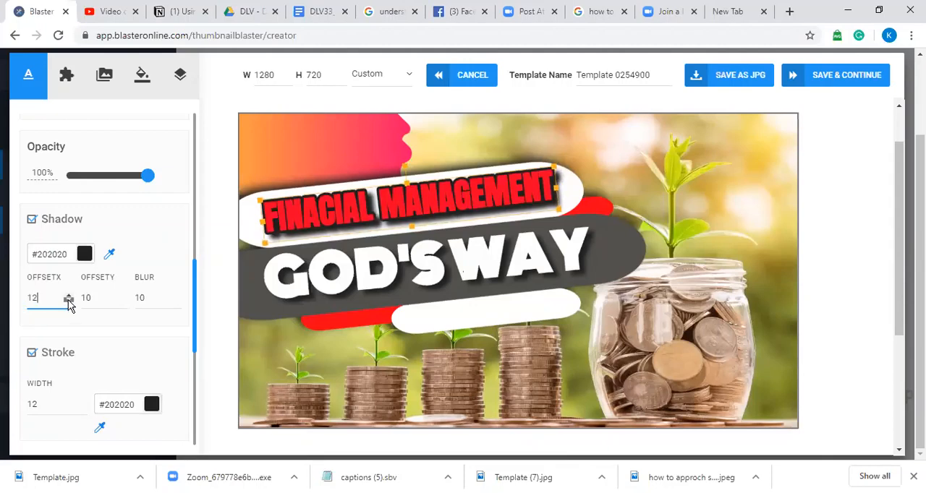
{"action": "key", "text": "BackSpace"}
{"action": "triple_click", "coordinate": [70, 301]}
{"action": "double_click", "coordinate": [69, 300]}
{"action": "triple_click", "coordinate": [70, 301]}
{"action": "double_click", "coordinate": [70, 301]}
{"action": "left_click", "coordinate": [69, 301]}
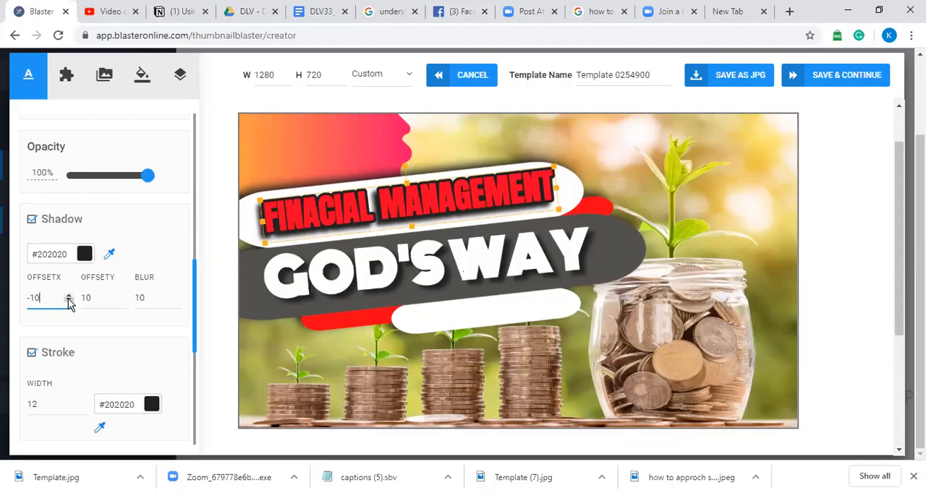
Step: Set the "FINACIAL MANAGEMENT" text's horizontal shadow offset to -12 and its shadow blur to 2
{"action": "double_click", "coordinate": [69, 301]}
{"action": "left_click", "coordinate": [177, 296]}
{"action": "left_click", "coordinate": [177, 295]}
{"action": "left_click", "coordinate": [176, 296]}
{"action": "left_click", "coordinate": [176, 296]}
{"action": "left_click", "coordinate": [176, 296]}
{"action": "left_click", "coordinate": [177, 296]}
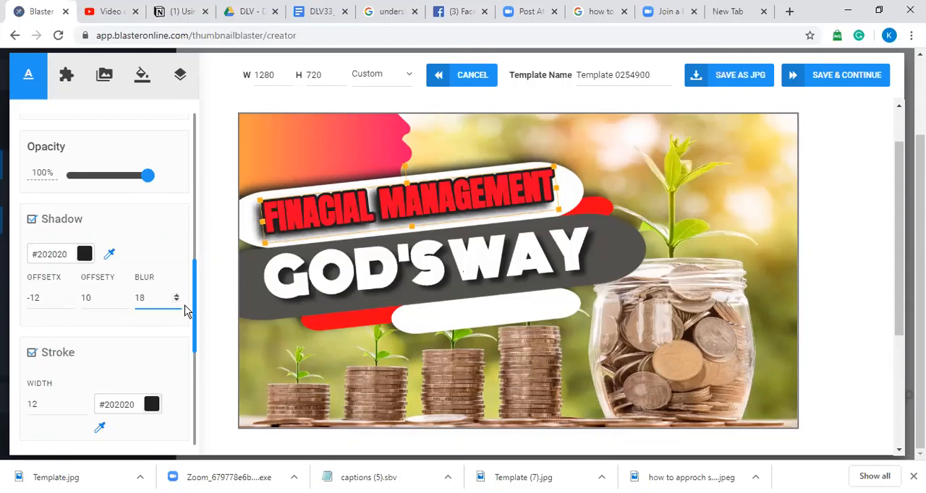
{"action": "left_click", "coordinate": [173, 300]}
{"action": "left_click", "coordinate": [174, 300]}
{"action": "left_click", "coordinate": [174, 300]}
{"action": "left_click", "coordinate": [173, 300]}
{"action": "left_click", "coordinate": [175, 301]}
{"action": "left_click", "coordinate": [175, 301]}
{"action": "left_click", "coordinate": [175, 301]}
{"action": "left_click", "coordinate": [175, 301]}
{"action": "left_click", "coordinate": [175, 301]}
{"action": "left_click", "coordinate": [175, 301]}
{"action": "left_click", "coordinate": [175, 301]}
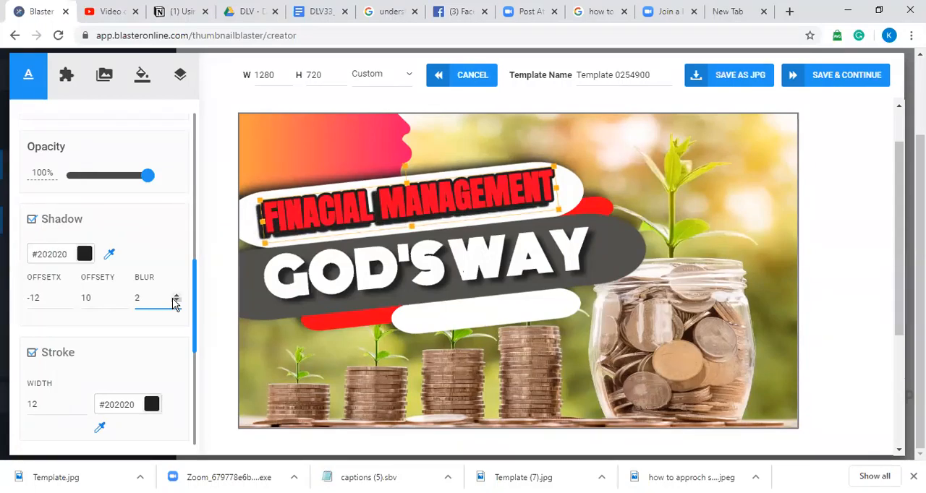
{"action": "left_click", "coordinate": [175, 301]}
{"action": "left_click", "coordinate": [175, 300]}
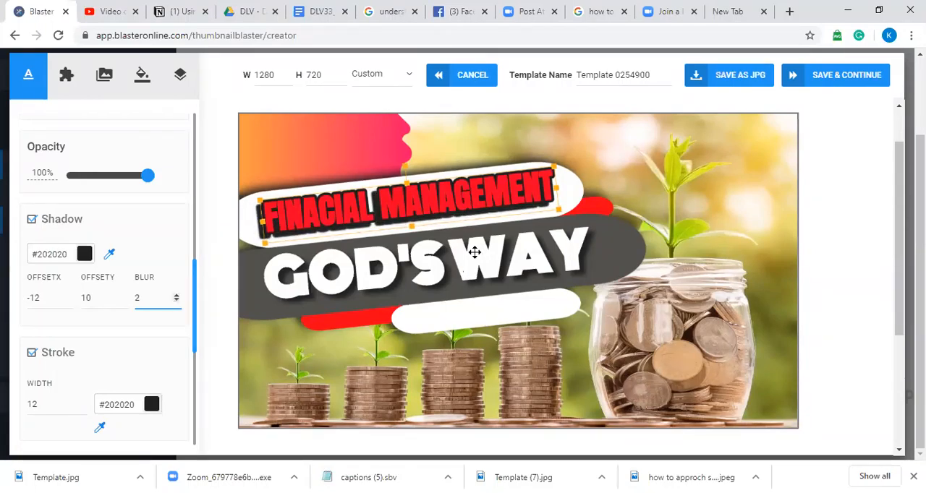
{"action": "left_click", "coordinate": [577, 201]}
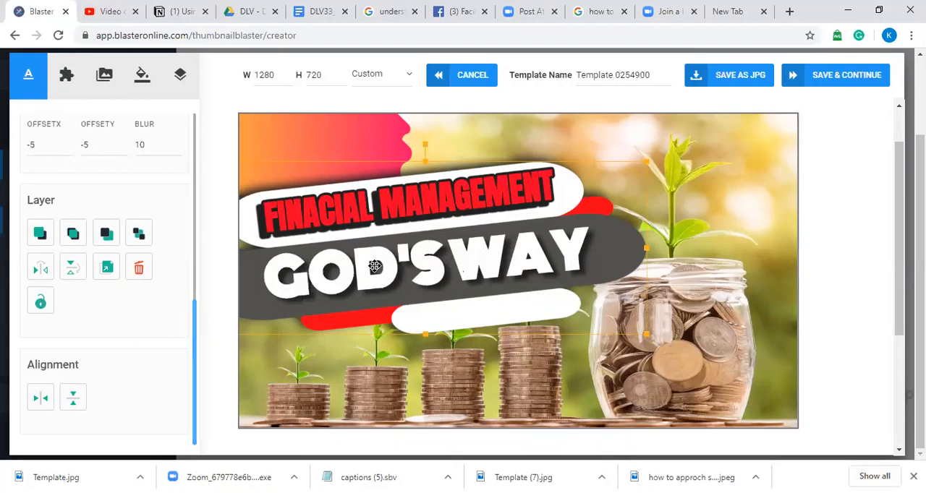
Step: Enable a gradient color on the "GOD'S WAY" text and set its first color to near-white #f5f0f2
{"action": "left_click", "coordinate": [397, 266]}
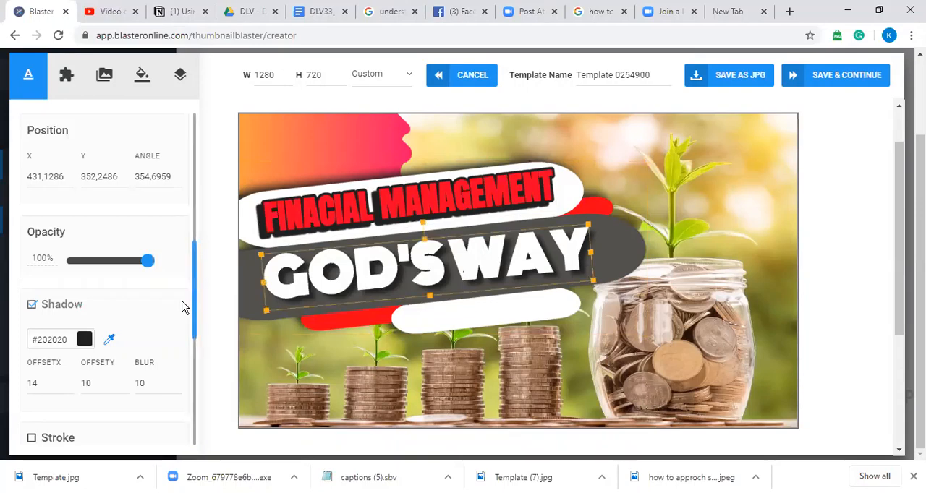
{"action": "left_click_drag", "start_coordinate": [195, 295], "coordinate": [198, 379]}
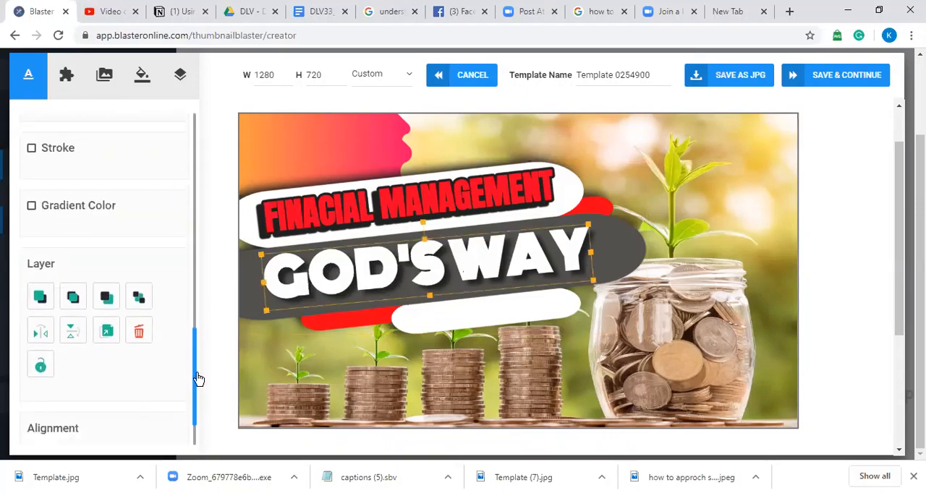
{"action": "left_click", "coordinate": [32, 208]}
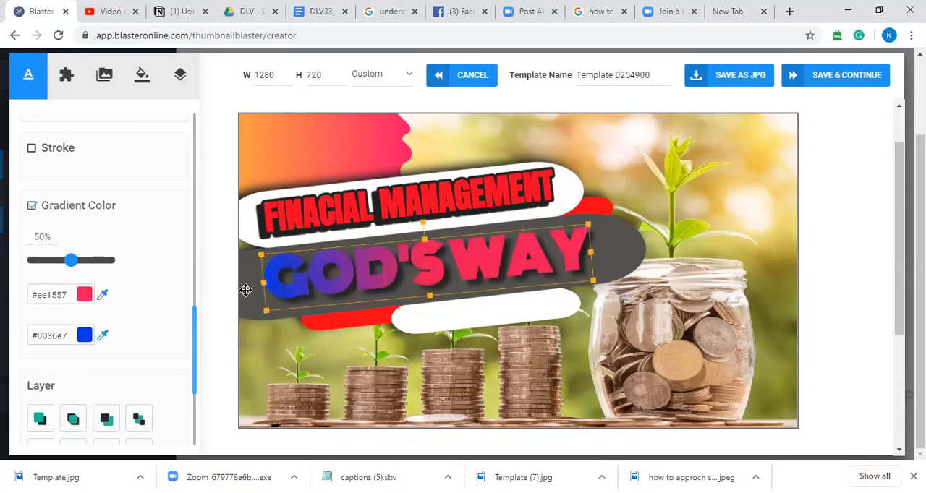
{"action": "left_click", "coordinate": [54, 296]}
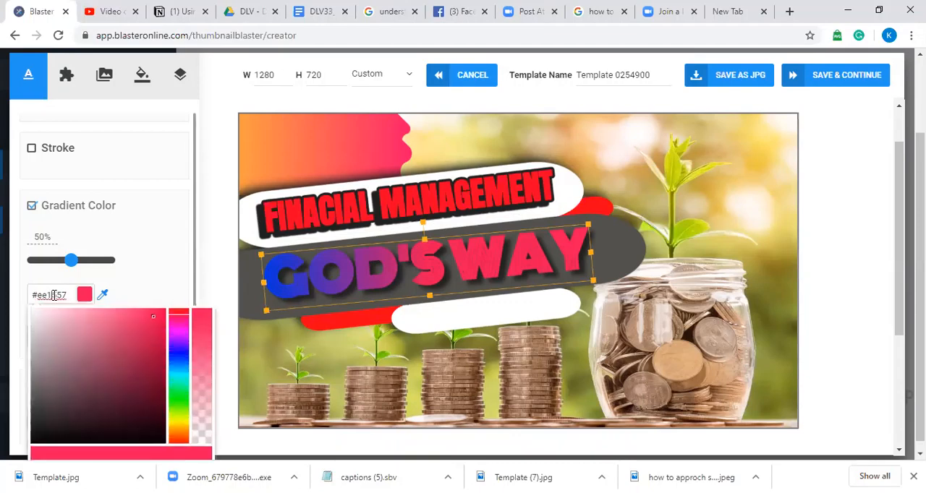
{"action": "left_click", "coordinate": [32, 312]}
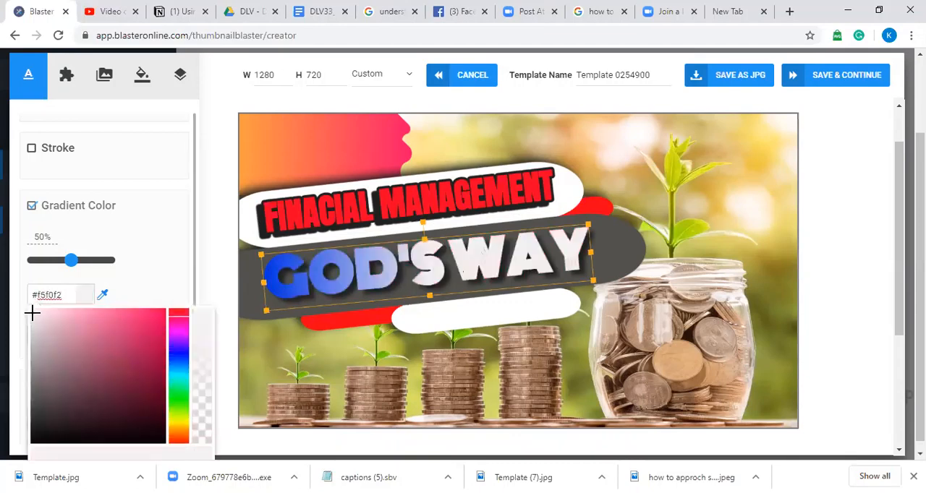
{"action": "left_click", "coordinate": [163, 251]}
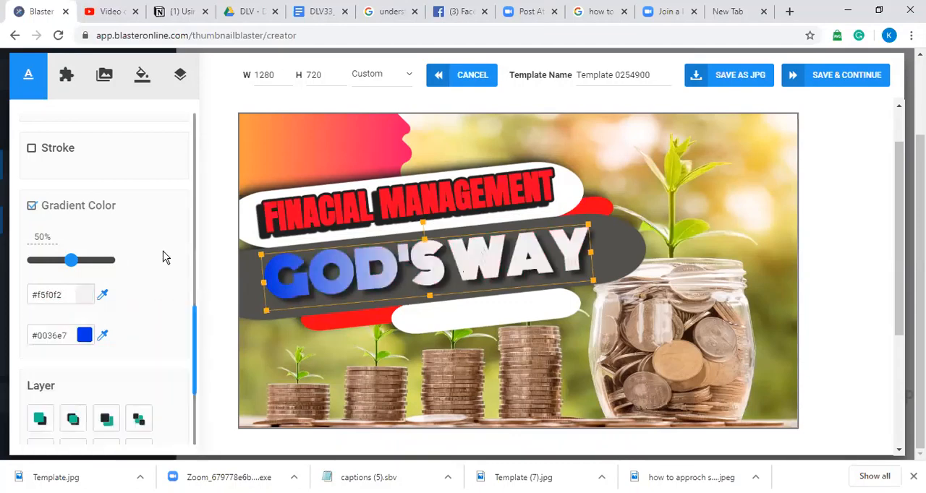
Step: Change the second gradient color of the "GOD'S WAY" text to red #e8051f
{"action": "left_click", "coordinate": [58, 337]}
{"action": "left_click", "coordinate": [178, 352]}
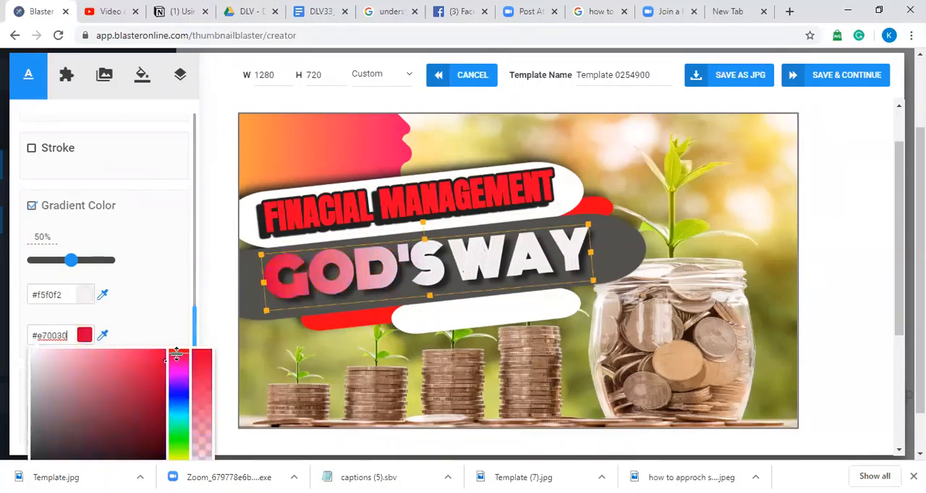
{"action": "left_click", "coordinate": [158, 355]}
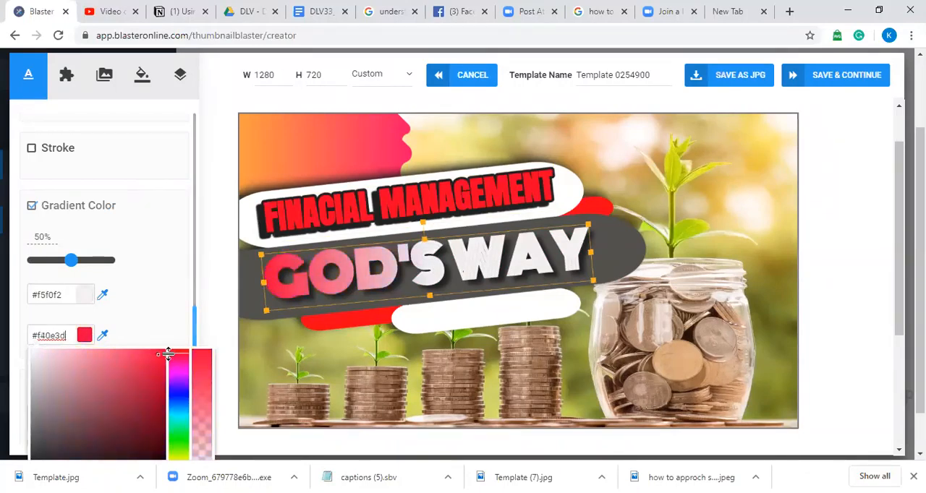
{"action": "left_click", "coordinate": [165, 358]}
{"action": "left_click", "coordinate": [214, 276]}
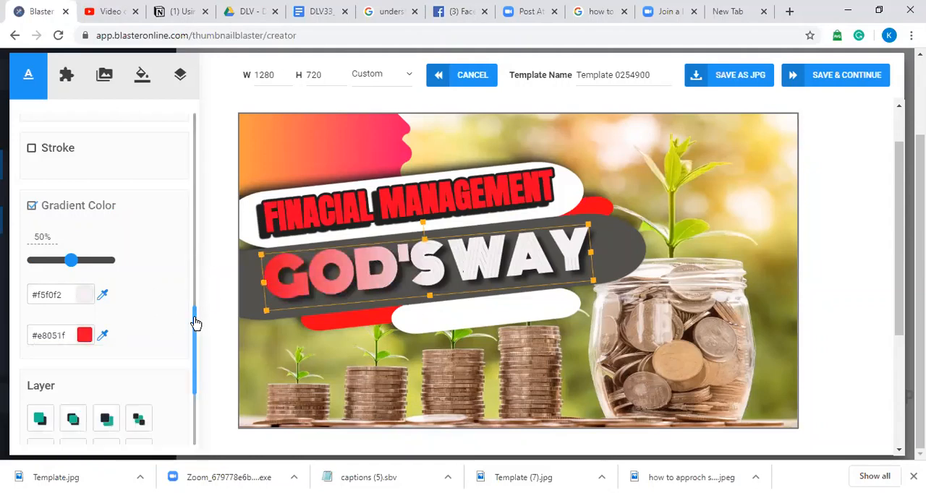
Step: Add a #202020 stroke to the "GOD'S WAY" text and set its width to 14
{"action": "left_click_drag", "start_coordinate": [194, 323], "coordinate": [192, 280]}
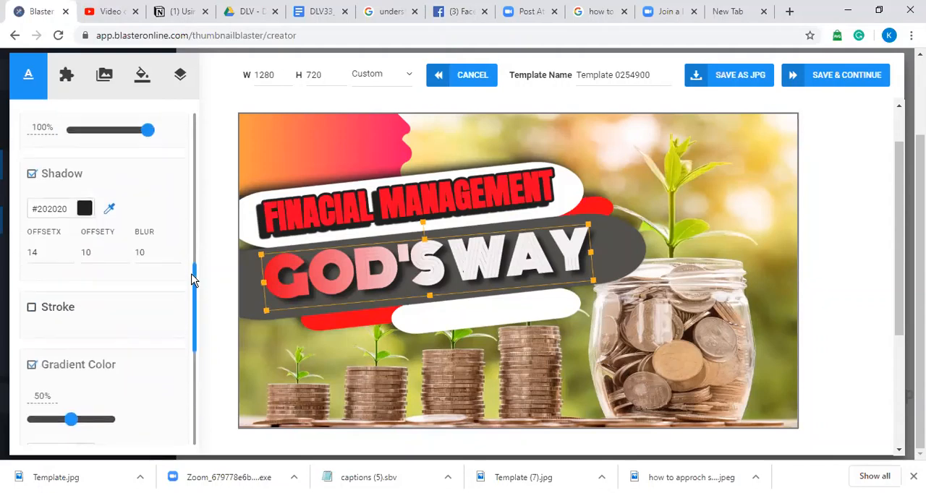
{"action": "left_click", "coordinate": [32, 307]}
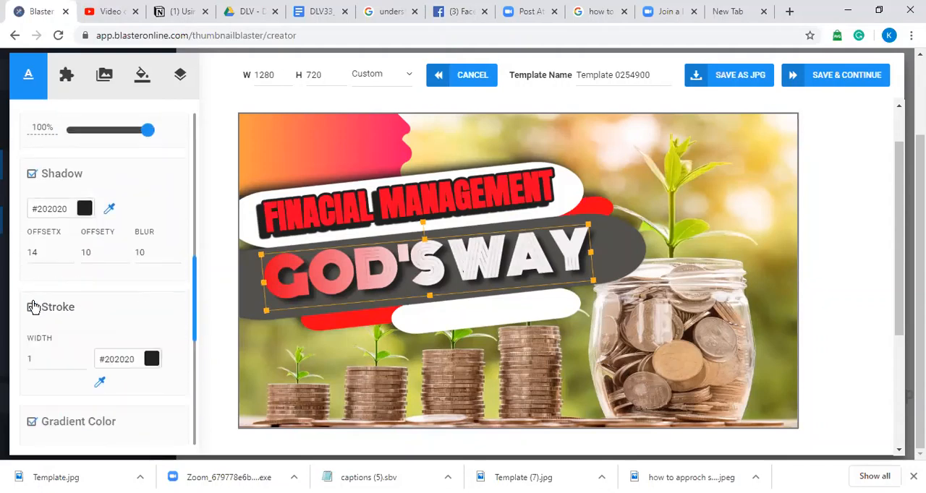
{"action": "left_click", "coordinate": [83, 356]}
{"action": "left_click", "coordinate": [83, 357]}
{"action": "left_click", "coordinate": [83, 356]}
{"action": "left_click", "coordinate": [83, 357]}
{"action": "left_click", "coordinate": [83, 357]}
{"action": "left_click", "coordinate": [83, 356]}
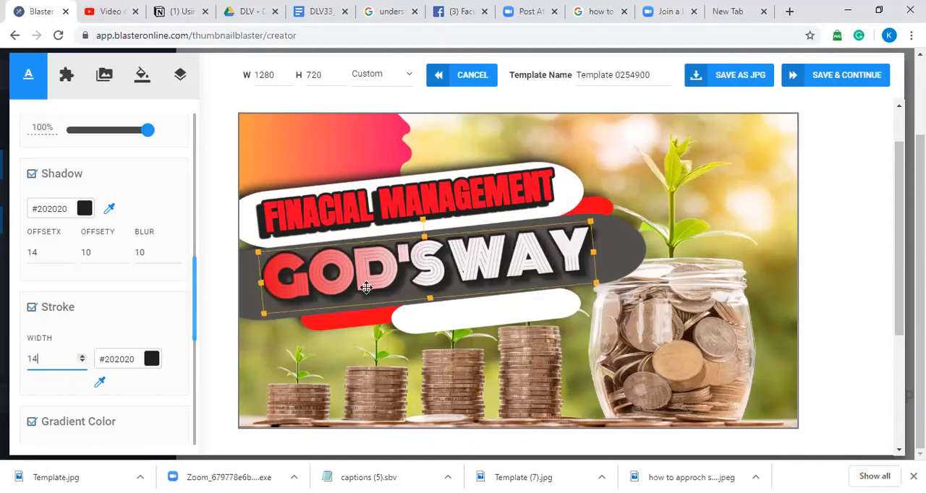
{"action": "left_click", "coordinate": [120, 312]}
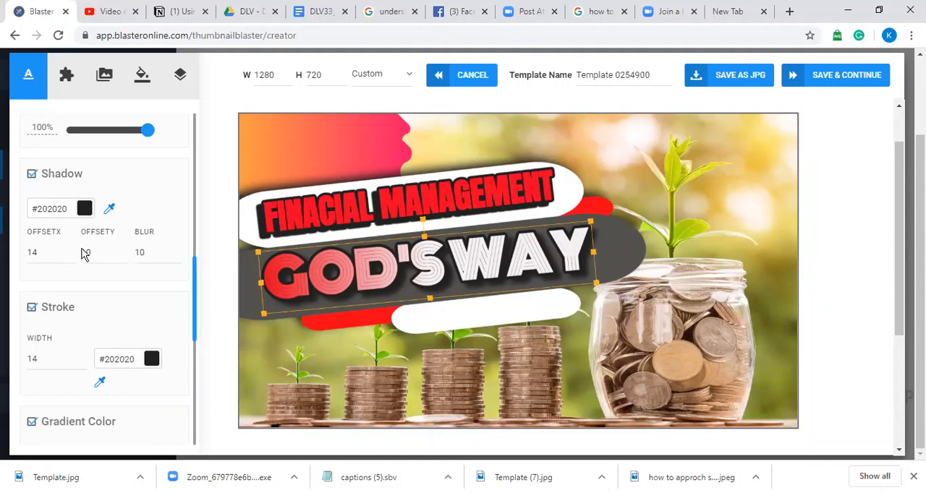
Step: Set the "GOD'S WAY" text's shadow blur to -2 and its horizontal shadow offset to 23
{"action": "left_click", "coordinate": [177, 256]}
{"action": "left_click", "coordinate": [176, 255]}
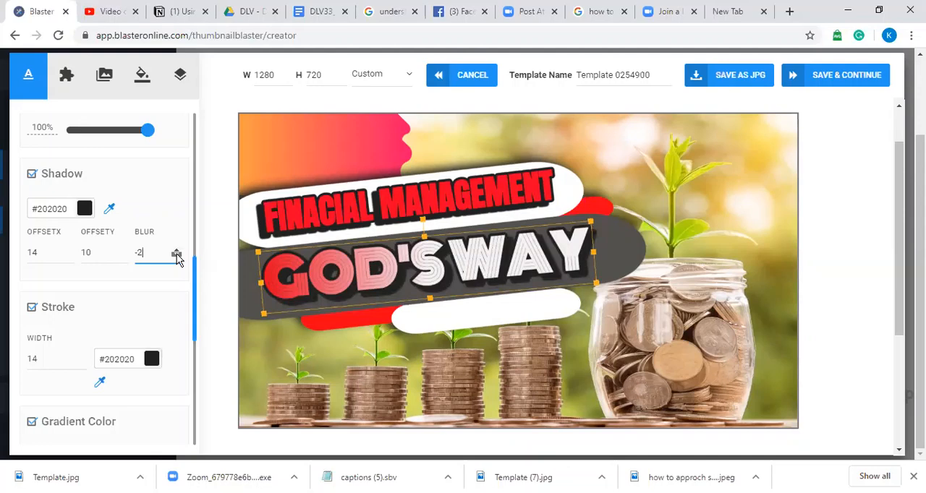
{"action": "left_click", "coordinate": [68, 250]}
{"action": "left_click", "coordinate": [68, 250]}
{"action": "left_click", "coordinate": [68, 250]}
{"action": "left_click", "coordinate": [68, 250]}
{"action": "left_click", "coordinate": [68, 251]}
{"action": "left_click", "coordinate": [68, 250]}
{"action": "left_click", "coordinate": [68, 250]}
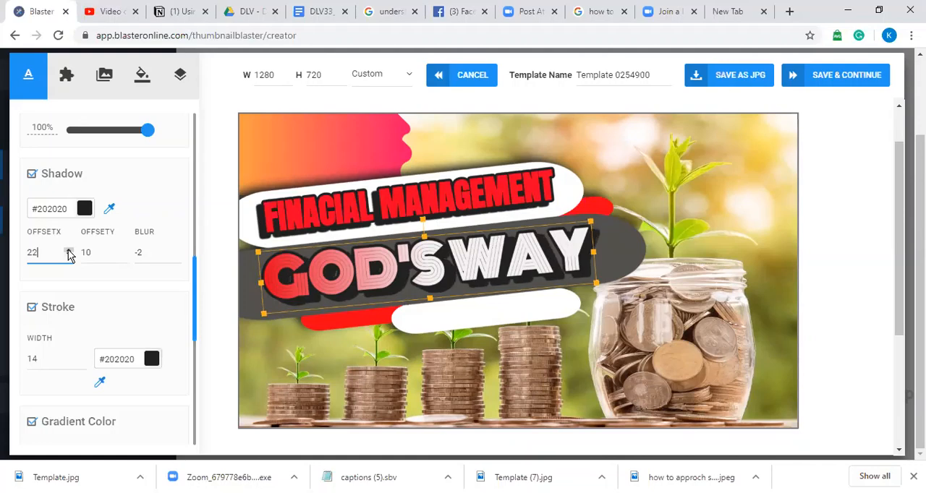
{"action": "left_click", "coordinate": [630, 262]}
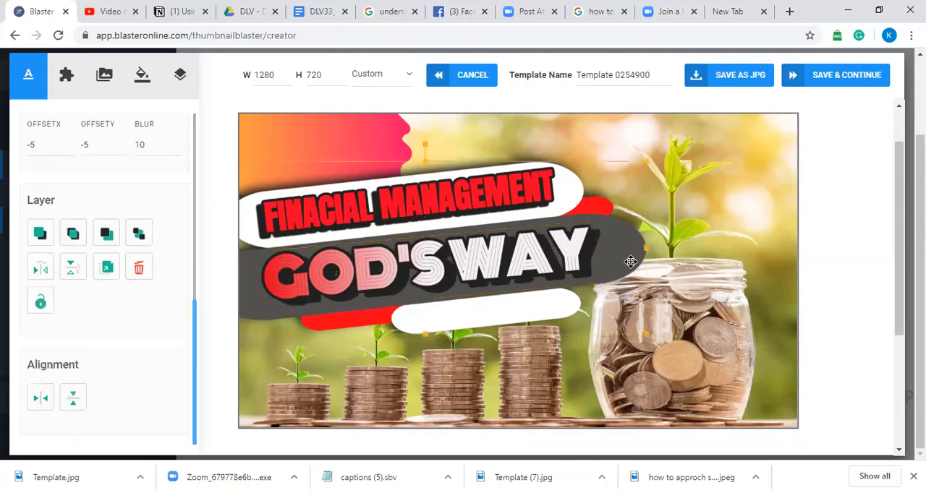
Step: Increase the horizontal shadow offset of the "GOD'S WAY" text further
{"action": "left_click", "coordinate": [344, 275]}
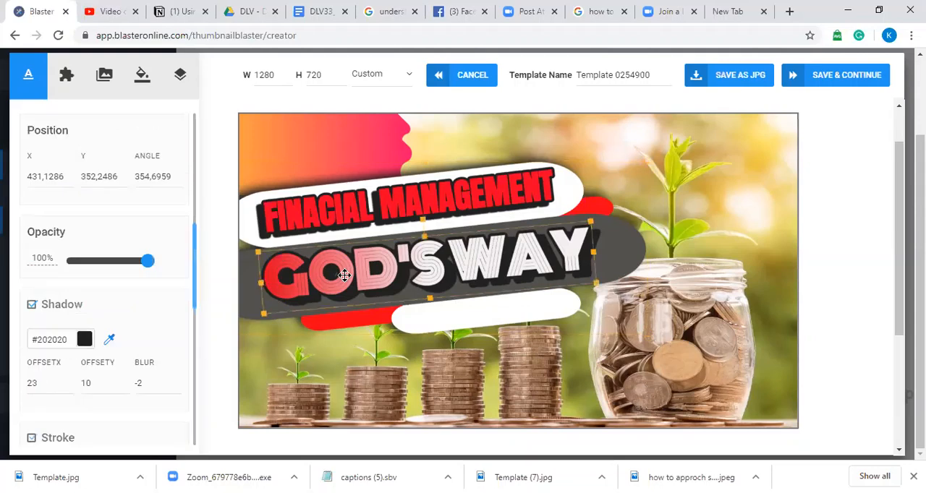
{"action": "left_click", "coordinate": [68, 381]}
{"action": "left_click", "coordinate": [69, 382]}
{"action": "left_click", "coordinate": [68, 383]}
{"action": "left_click", "coordinate": [633, 248]}
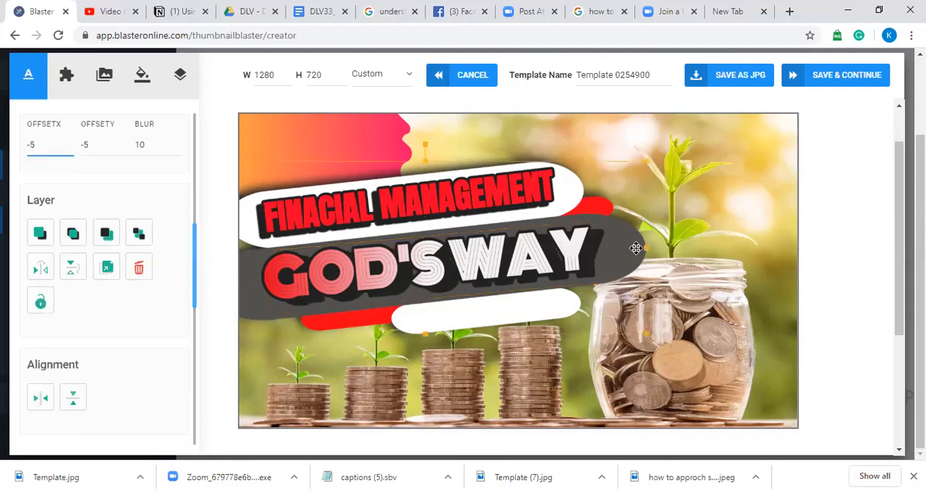
Step: Open the Button category of the graphic elements library
{"action": "left_click", "coordinate": [704, 165]}
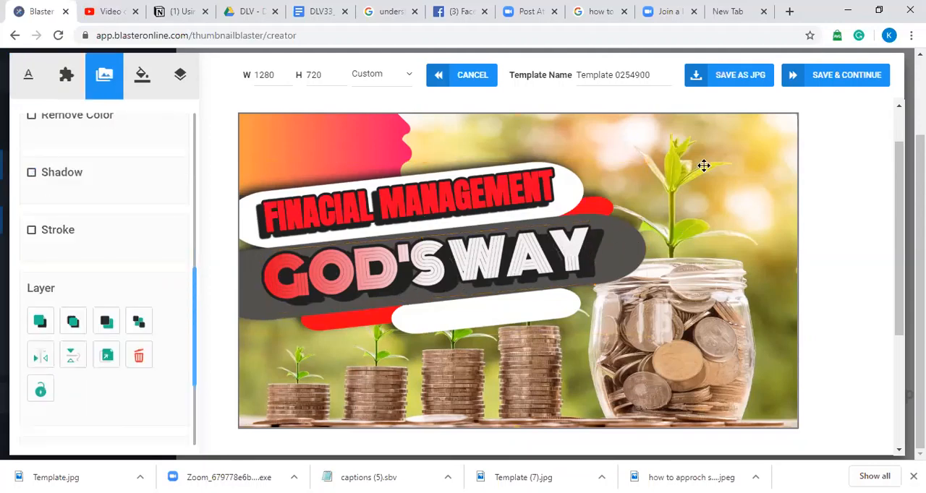
{"action": "left_click", "coordinate": [458, 247]}
{"action": "left_click", "coordinate": [762, 166]}
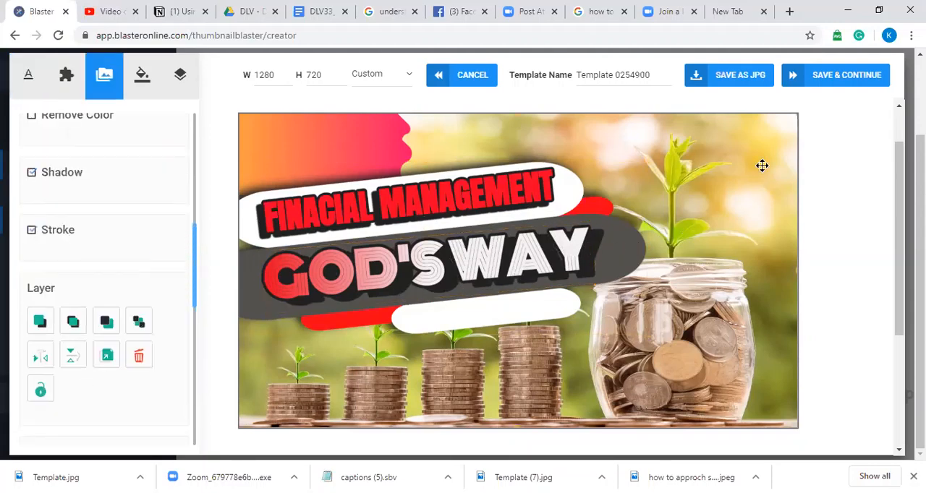
{"action": "left_click", "coordinate": [64, 67]}
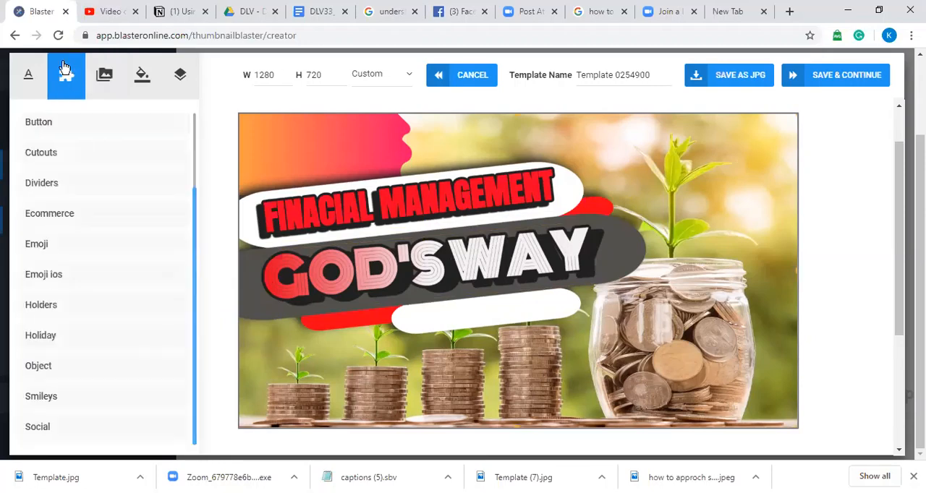
{"action": "left_click", "coordinate": [66, 130]}
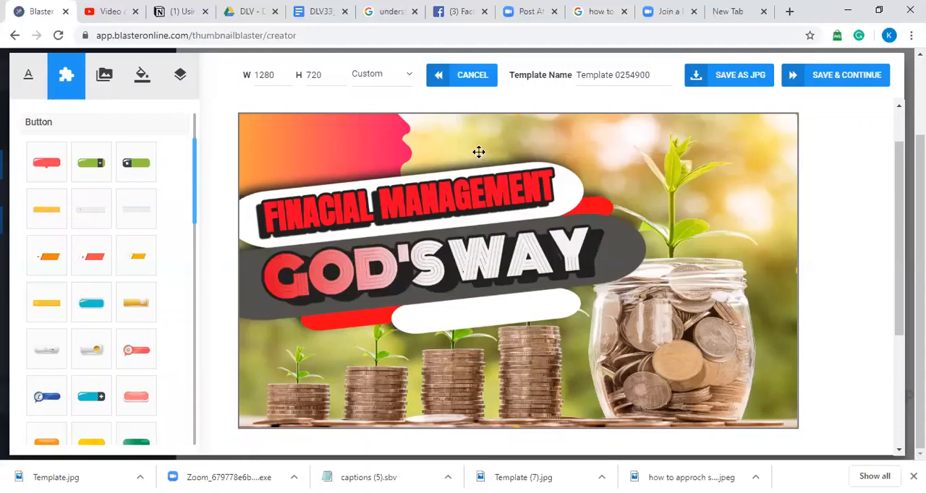
Step: Delete the orange-to-pink gradient shape from the thumbnail's upper-left corner
{"action": "left_click", "coordinate": [353, 126]}
{"action": "left_click_drag", "start_coordinate": [352, 125], "coordinate": [369, 156]}
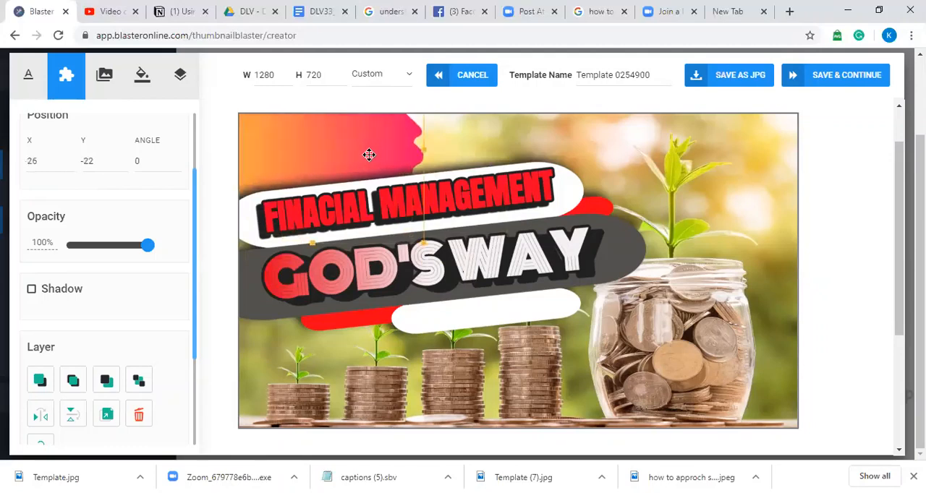
{"action": "key", "text": "Delete"}
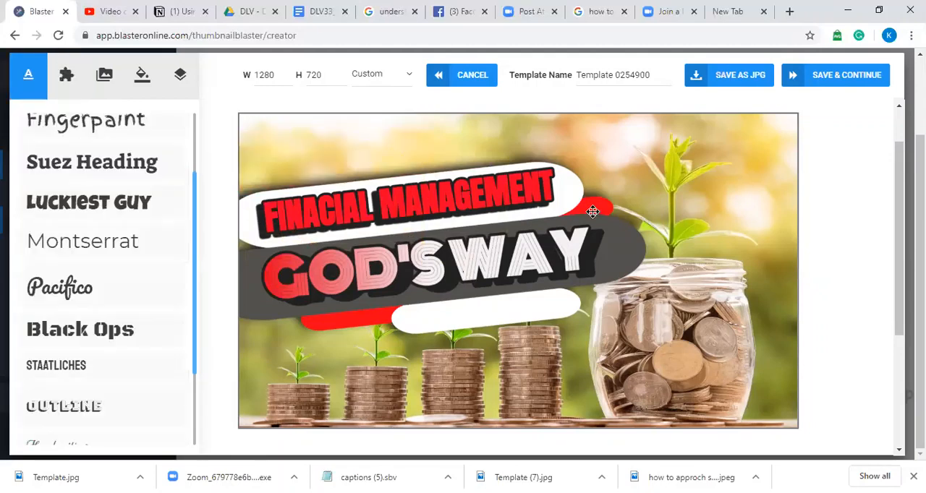
Step: Move the banner shapes up to the thumbnail's upper edge and reposition both text lines onto them
{"action": "left_click_drag", "start_coordinate": [592, 212], "coordinate": [617, 149]}
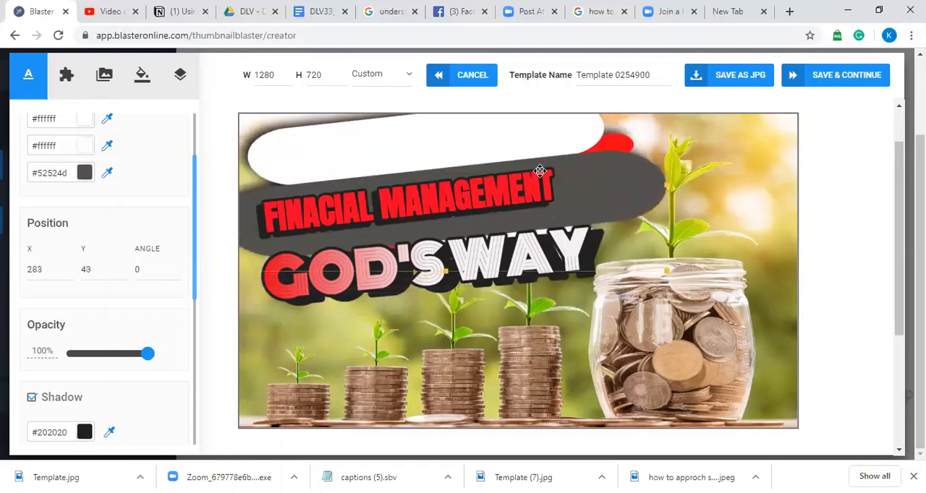
{"action": "left_click", "coordinate": [480, 220]}
{"action": "left_click_drag", "start_coordinate": [475, 211], "coordinate": [482, 152]}
{"action": "left_click_drag", "start_coordinate": [512, 190], "coordinate": [506, 202]}
{"action": "mouse_move", "coordinate": [496, 151]}
{"action": "left_mouse_down"}
{"action": "mouse_move", "coordinate": [482, 149]}
{"action": "mouse_move", "coordinate": [490, 153]}
{"action": "left_mouse_up"}
{"action": "left_click_drag", "start_coordinate": [479, 262], "coordinate": [490, 207]}
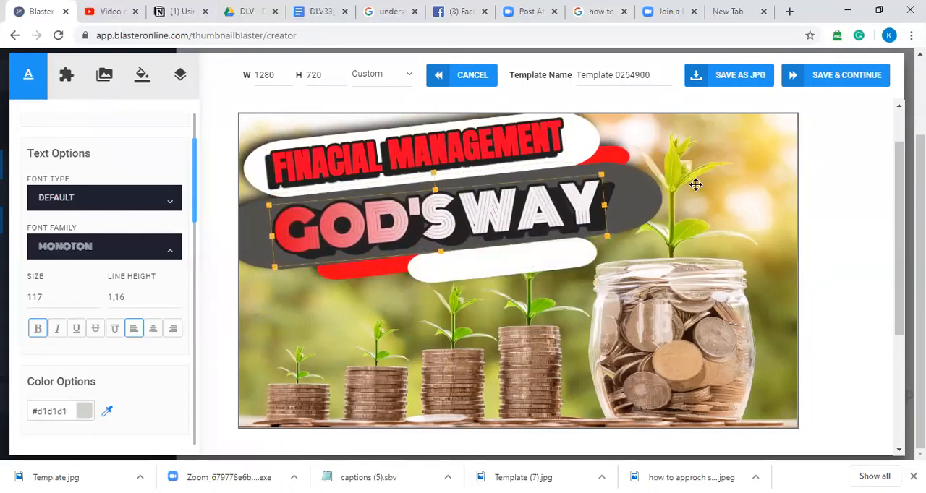
{"action": "left_click", "coordinate": [434, 283]}
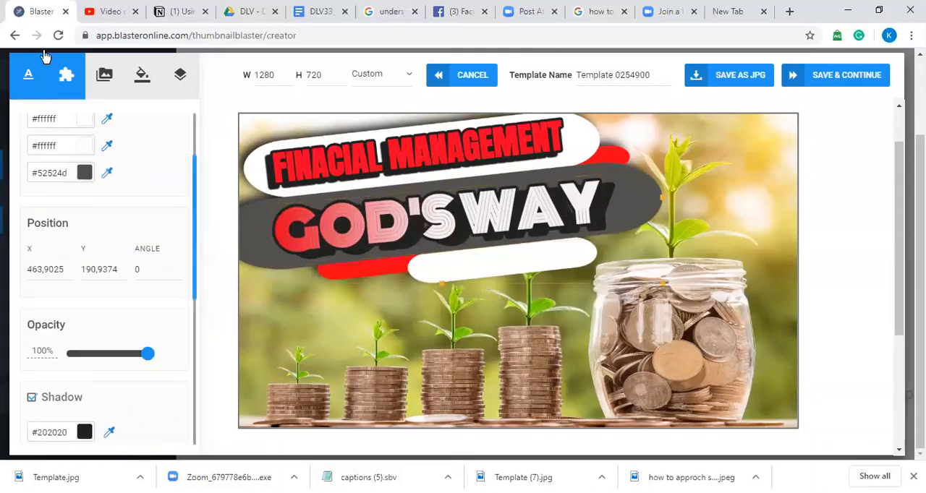
Step: Open the Cutouts category of the graphic elements library and browse its images
{"action": "left_click", "coordinate": [64, 87]}
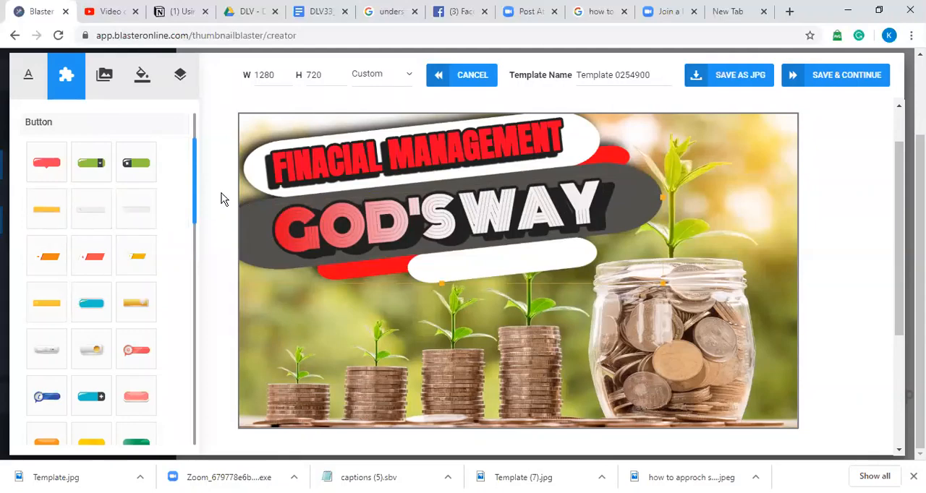
{"action": "left_click_drag", "start_coordinate": [197, 207], "coordinate": [198, 383]}
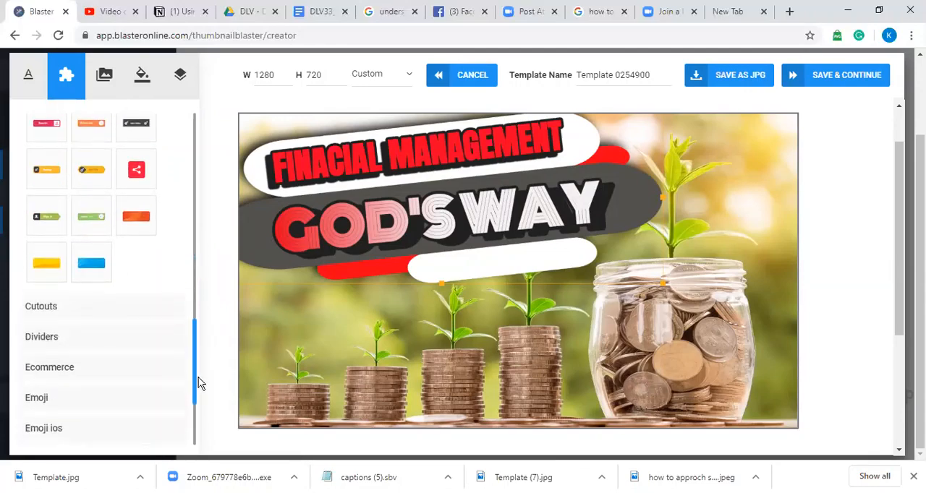
{"action": "left_click", "coordinate": [104, 314]}
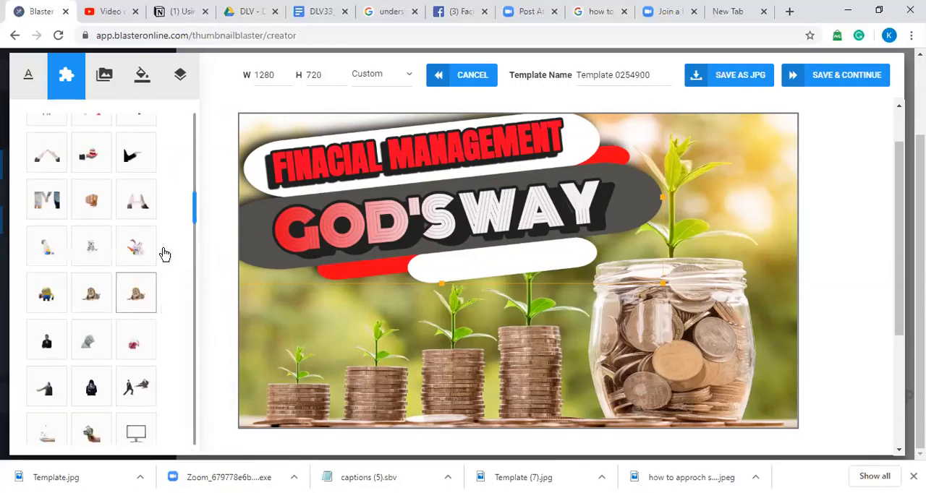
{"action": "left_click_drag", "start_coordinate": [198, 223], "coordinate": [184, 144]}
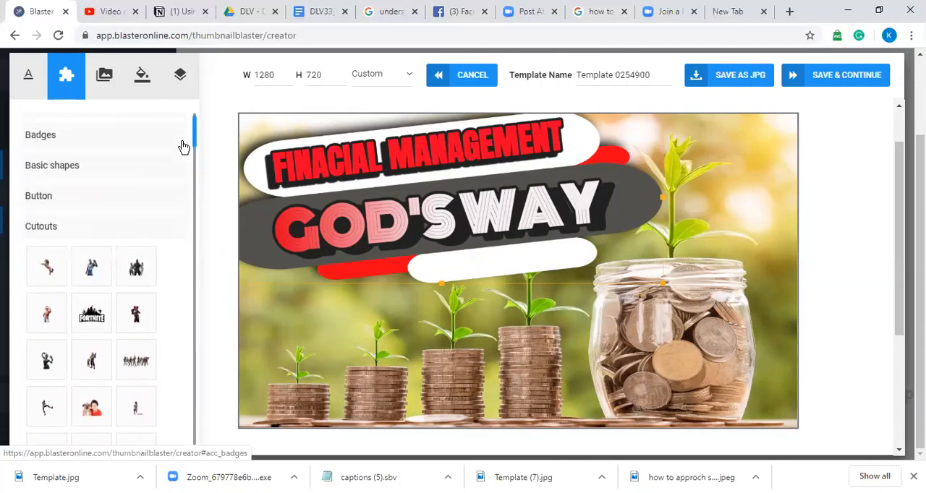
Step: Browse the Button and Basic shapes categories of the graphic elements library
{"action": "left_click", "coordinate": [70, 228]}
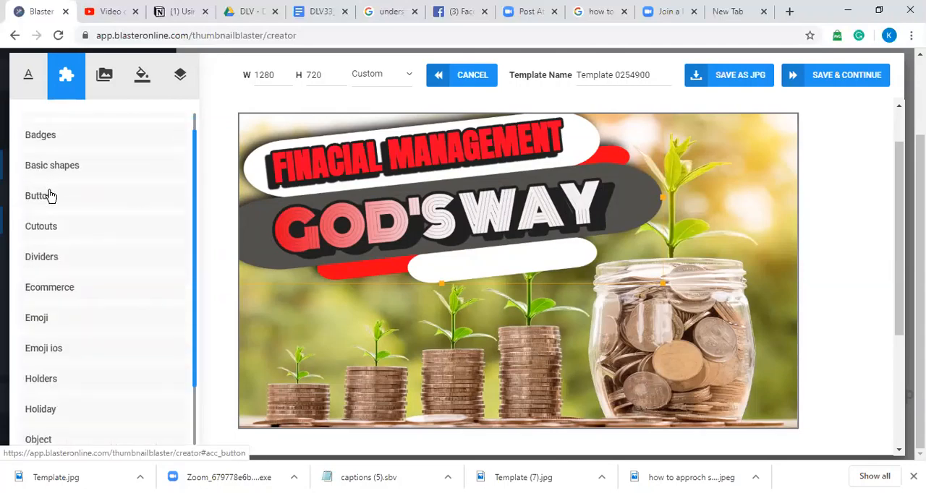
{"action": "left_click", "coordinate": [48, 196]}
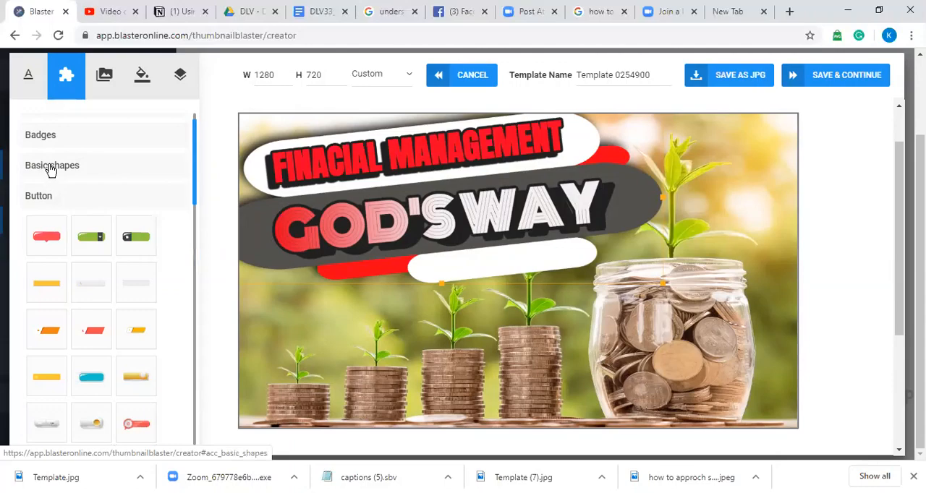
{"action": "left_click", "coordinate": [50, 171]}
{"action": "left_click_drag", "start_coordinate": [194, 186], "coordinate": [194, 251]}
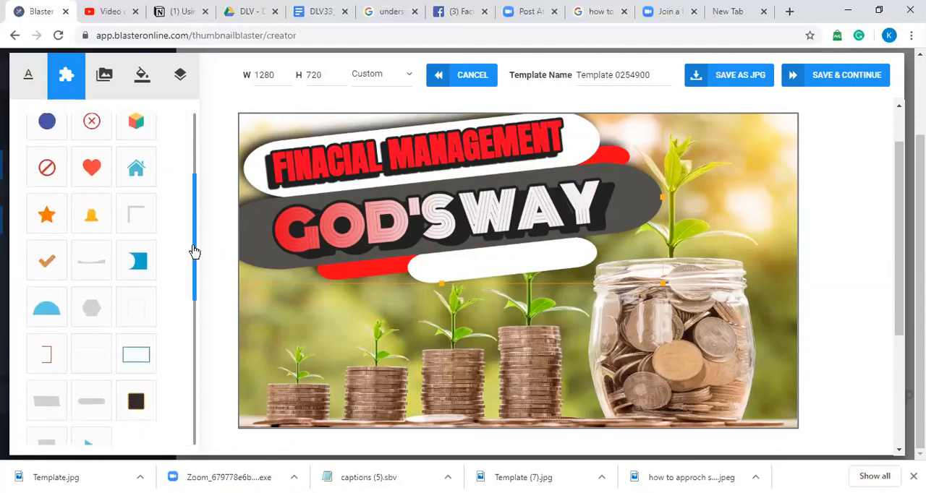
{"action": "scroll", "coordinate": [199, 264], "scroll_direction": "down", "scroll_amount": 1}
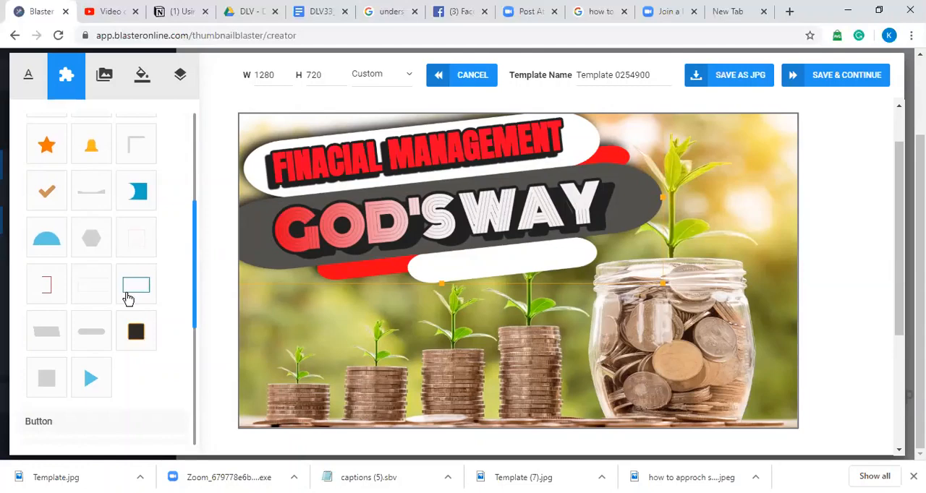
Step: Add two blue triangles from the Basic shapes and place one, pointing left, in the thumbnail's lower-right corner
{"action": "left_click", "coordinate": [93, 377]}
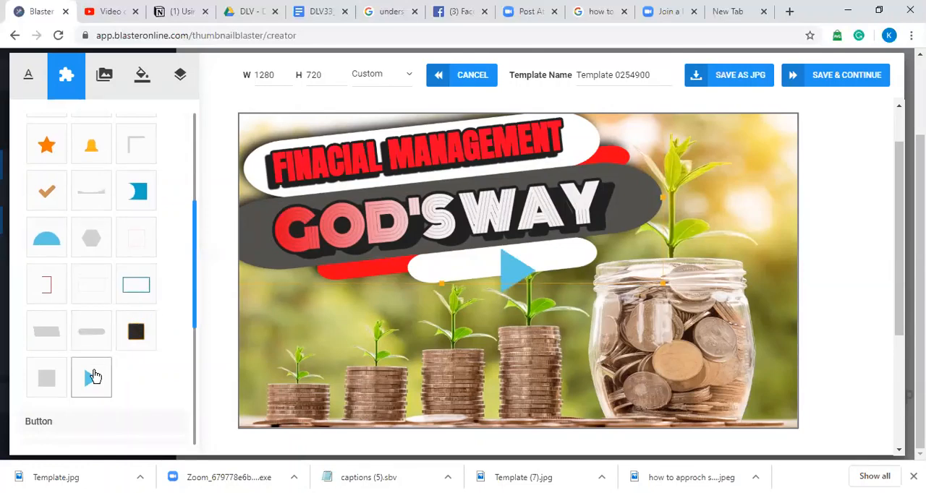
{"action": "left_click", "coordinate": [507, 272]}
{"action": "left_click_drag", "start_coordinate": [506, 272], "coordinate": [431, 324]}
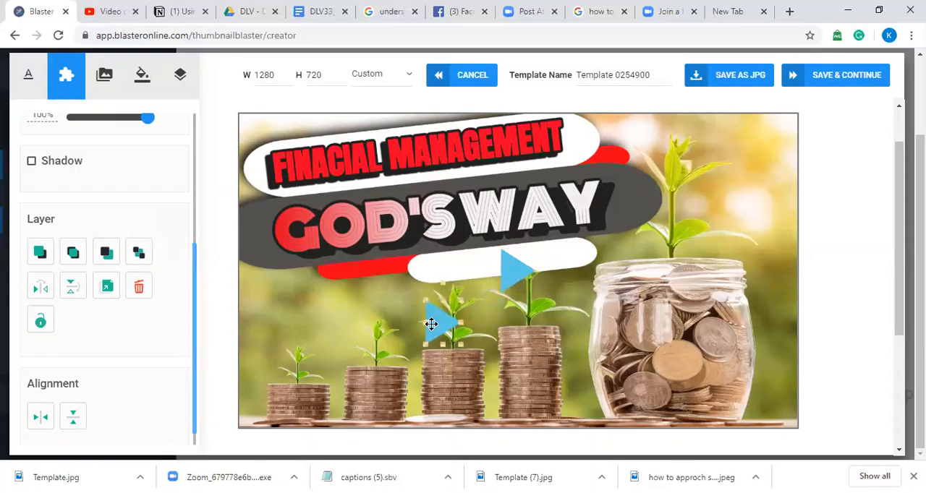
{"action": "left_click", "coordinate": [505, 277]}
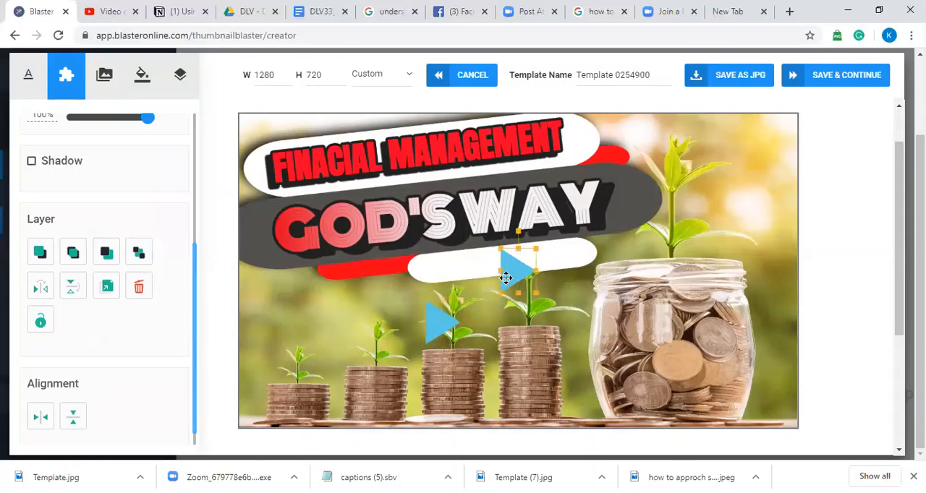
{"action": "left_click_drag", "start_coordinate": [505, 277], "coordinate": [759, 434]}
{"action": "left_click_drag", "start_coordinate": [765, 399], "coordinate": [786, 408]}
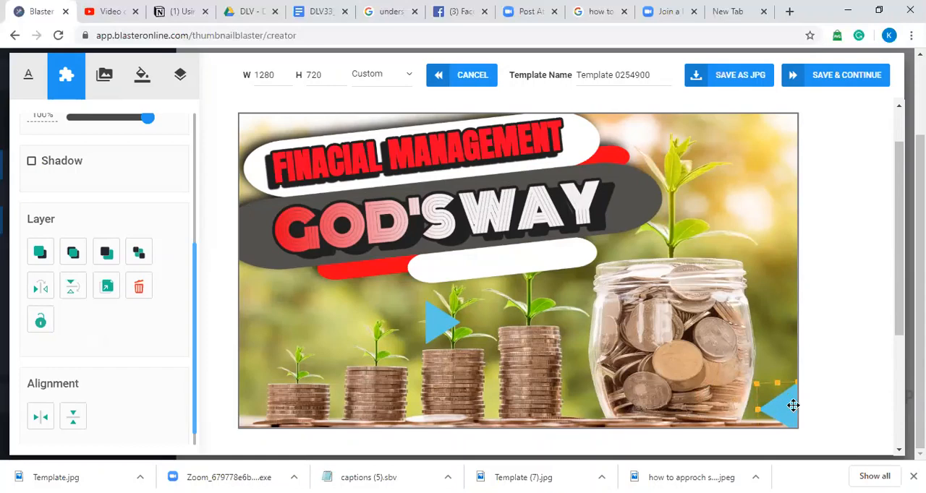
Step: Delete both blue triangles from the thumbnail
{"action": "key", "text": "Delete"}
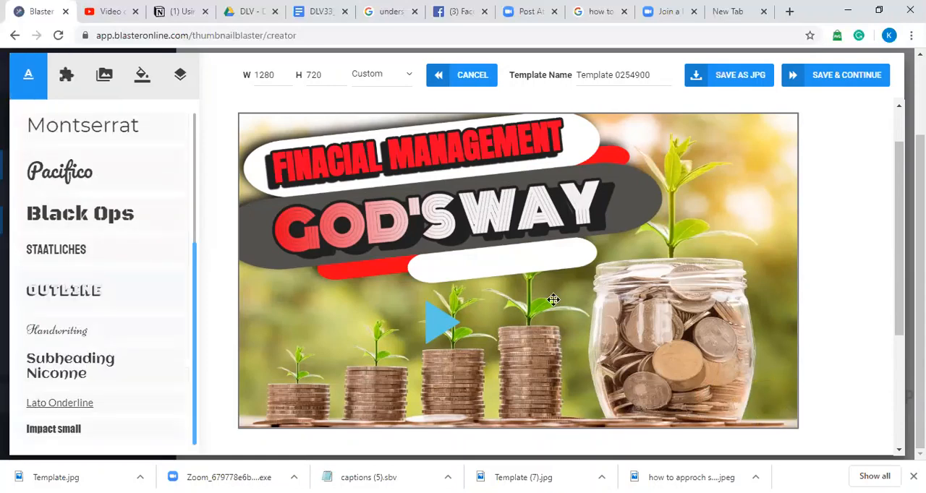
{"action": "left_click", "coordinate": [451, 319]}
{"action": "key", "text": "Delete"}
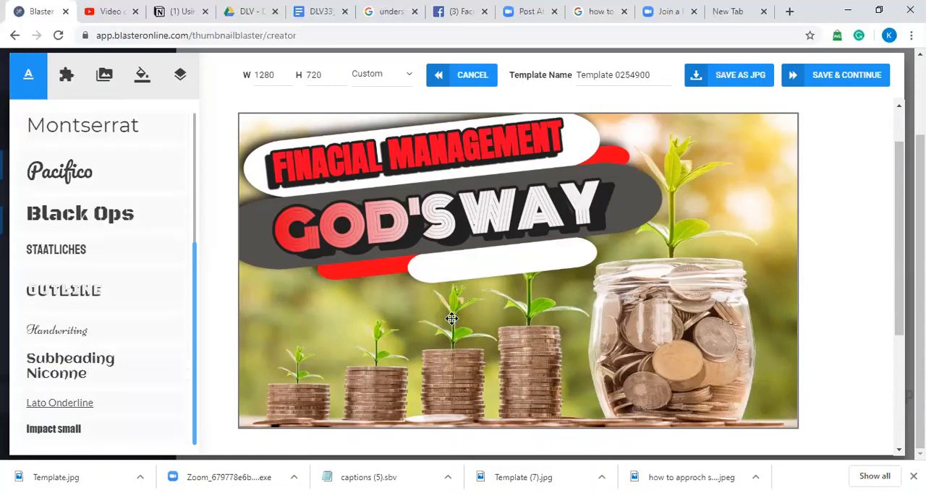
Step: Add copies of the first blue grinning face from the Smileys category and move one onto the coin jar
{"action": "left_click", "coordinate": [66, 76]}
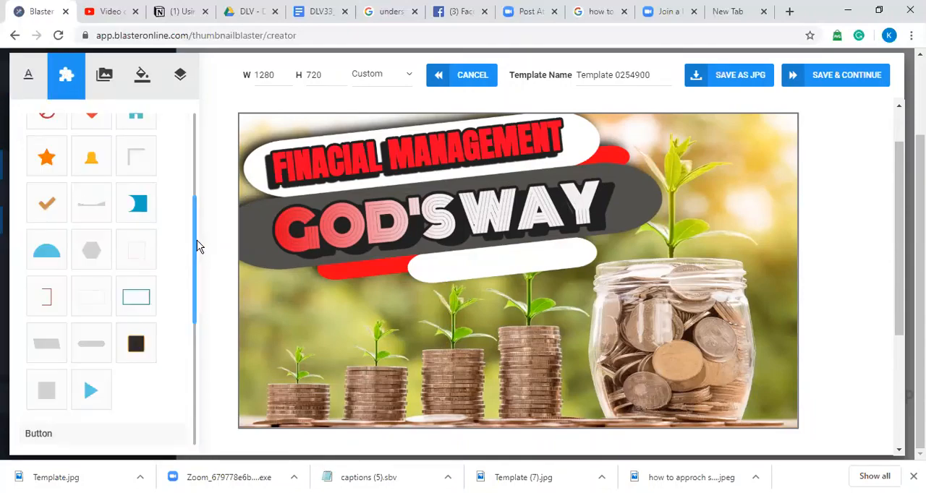
{"action": "left_click_drag", "start_coordinate": [192, 252], "coordinate": [208, 384]}
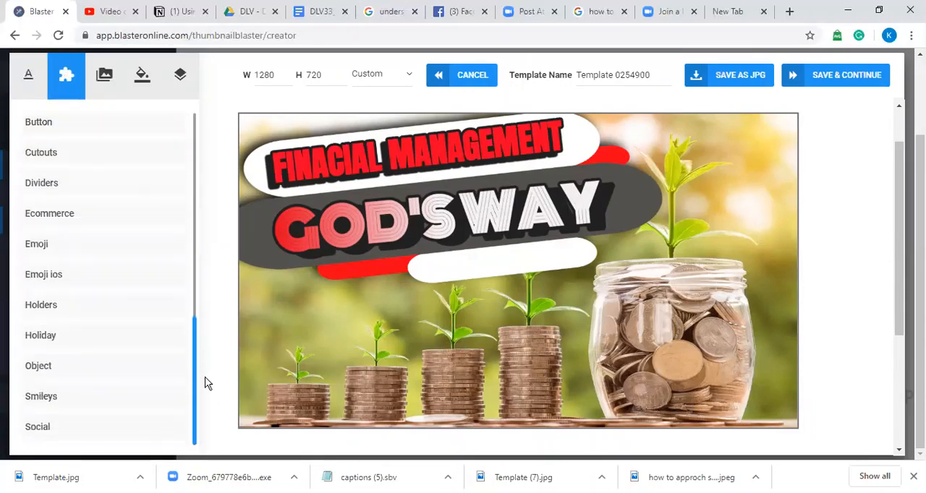
{"action": "left_click", "coordinate": [89, 393]}
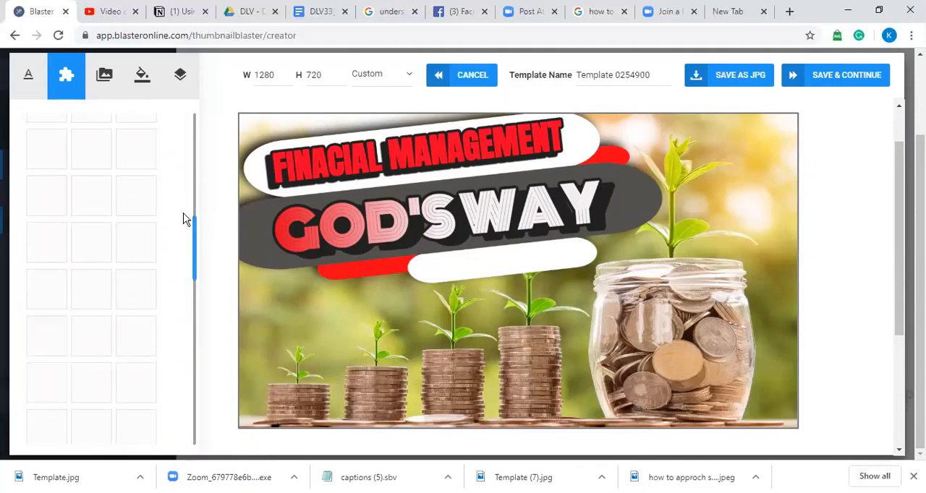
{"action": "left_click_drag", "start_coordinate": [198, 234], "coordinate": [195, 204]}
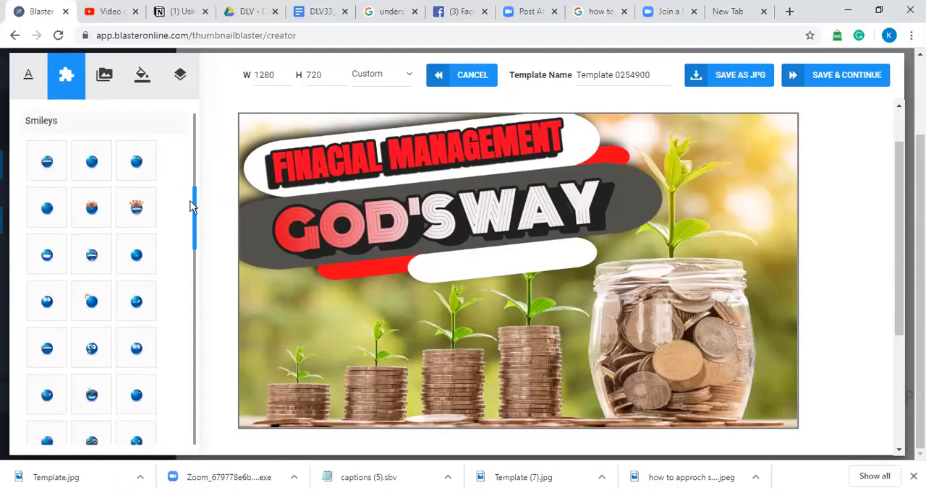
{"action": "left_click", "coordinate": [51, 165]}
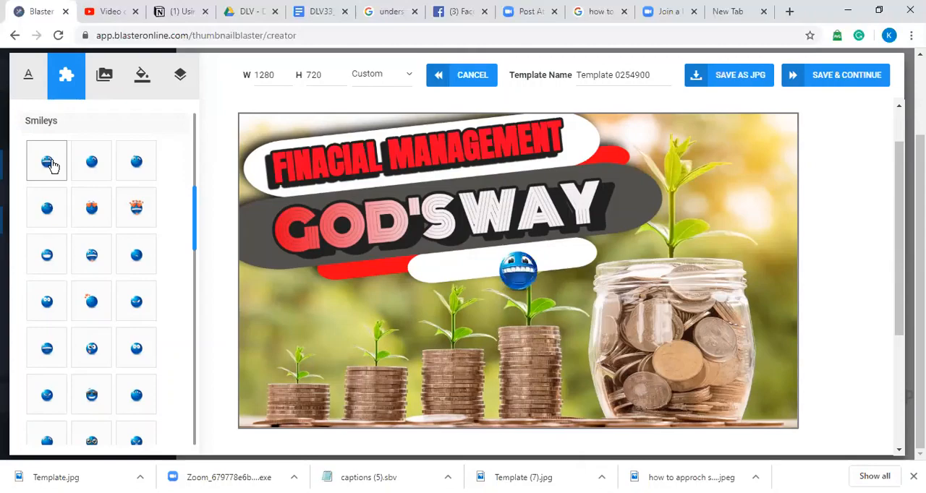
{"action": "left_click", "coordinate": [539, 285]}
{"action": "left_click_drag", "start_coordinate": [542, 287], "coordinate": [683, 392]}
Step: Delete all the blue smiley faces from the thumbnail
{"action": "key", "text": "Delete"}
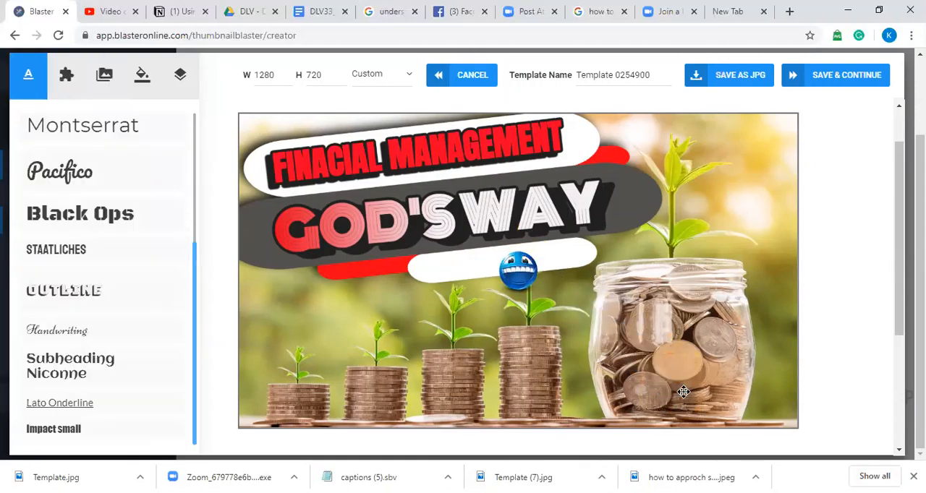
{"action": "left_click", "coordinate": [530, 277]}
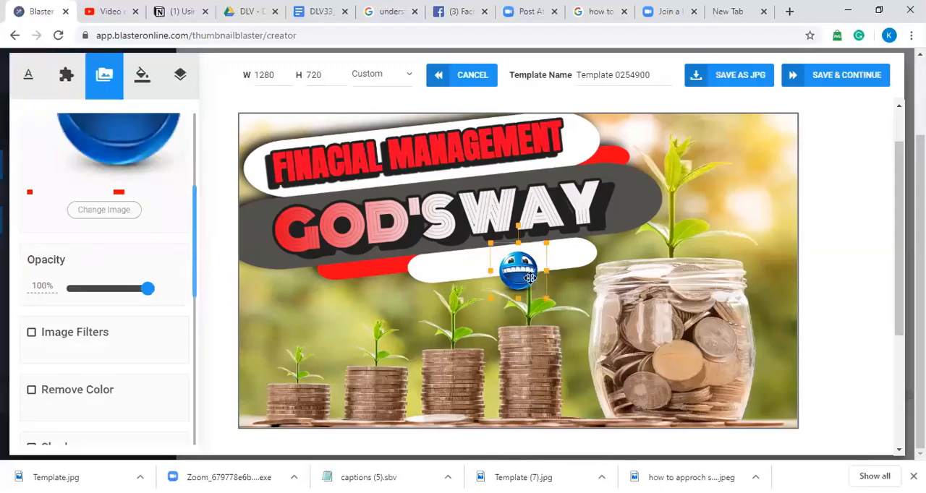
{"action": "key", "text": "Delete"}
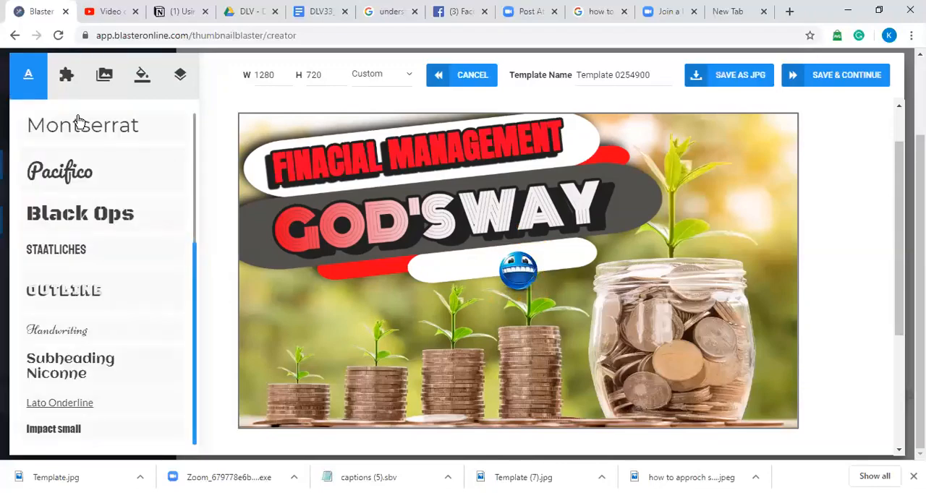
{"action": "left_click", "coordinate": [67, 76]}
{"action": "left_click", "coordinate": [523, 279]}
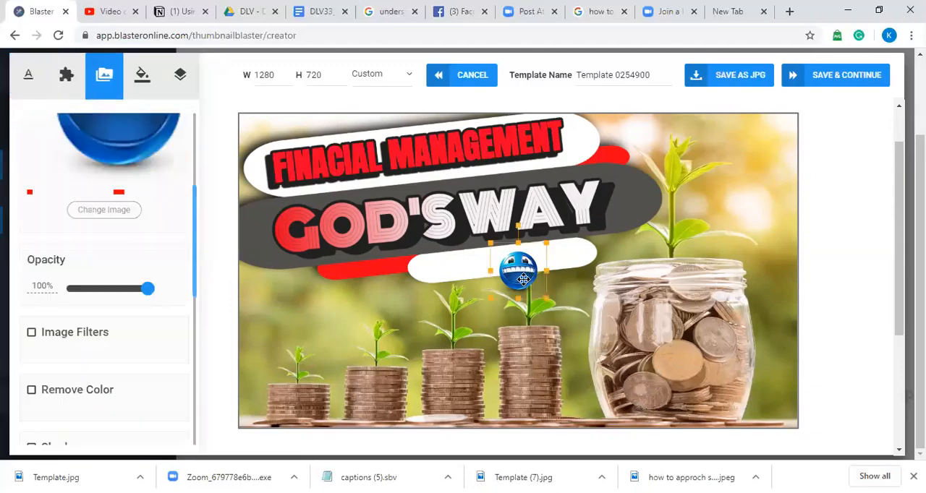
{"action": "key", "text": "Delete"}
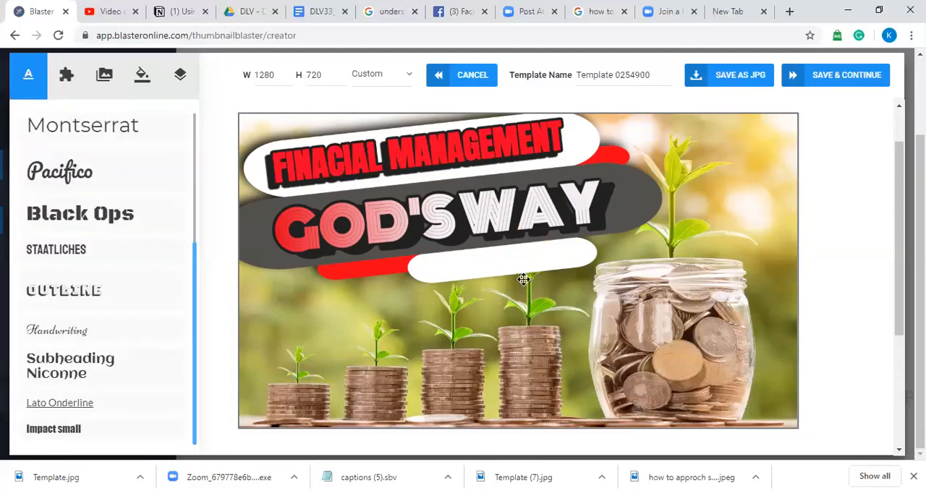
Step: Browse the Object and Smileys categories of the graphic elements library
{"action": "left_click", "coordinate": [63, 74]}
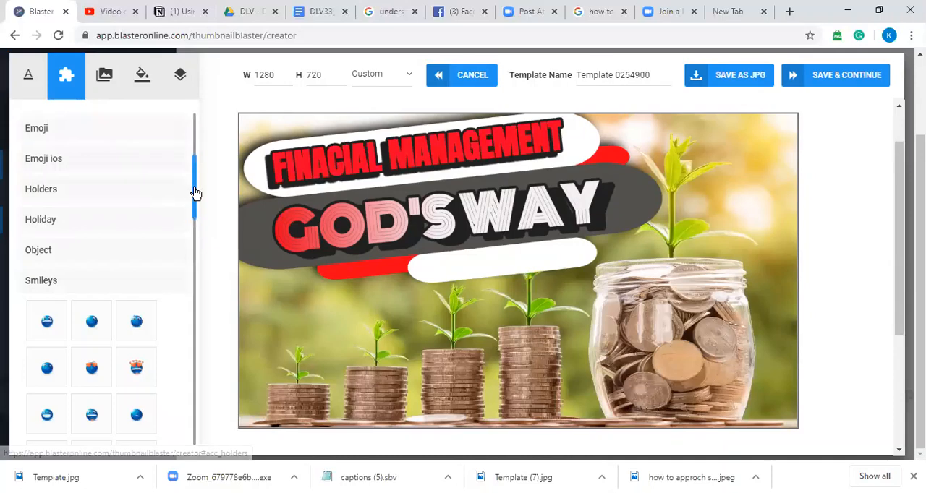
{"action": "left_click_drag", "start_coordinate": [196, 196], "coordinate": [205, 282]}
{"action": "scroll", "coordinate": [182, 175], "scroll_direction": "up", "scroll_amount": 5}
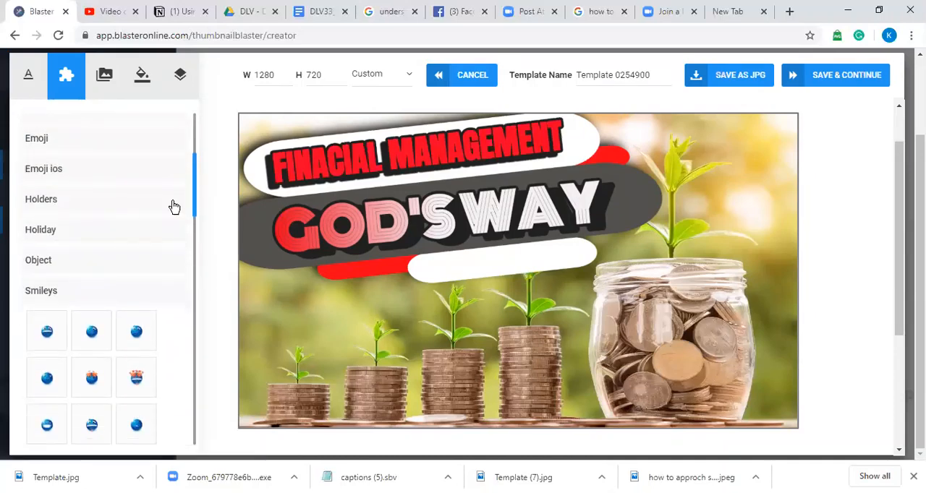
{"action": "left_click", "coordinate": [103, 260]}
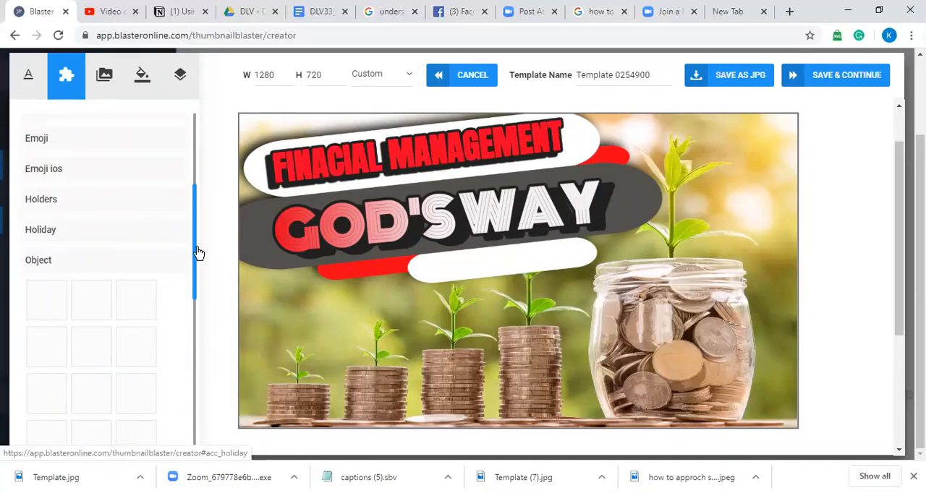
{"action": "left_click_drag", "start_coordinate": [196, 257], "coordinate": [197, 422]}
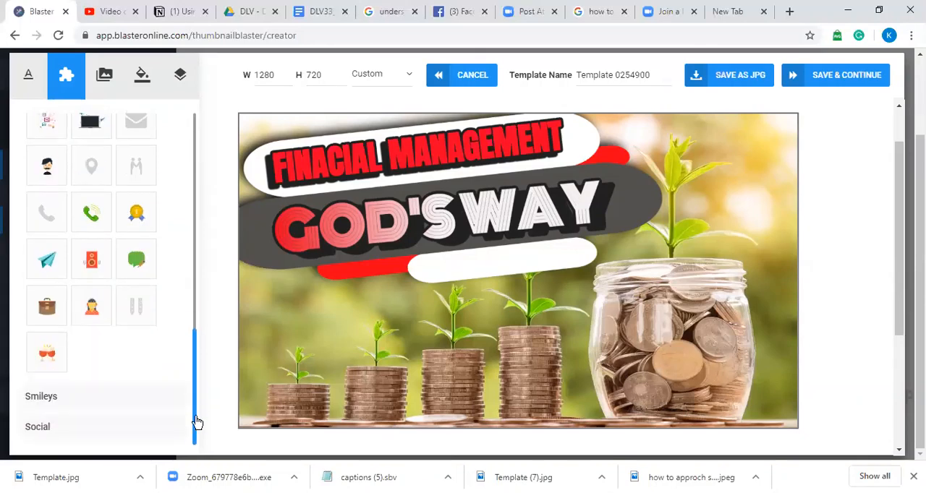
{"action": "left_click", "coordinate": [59, 405]}
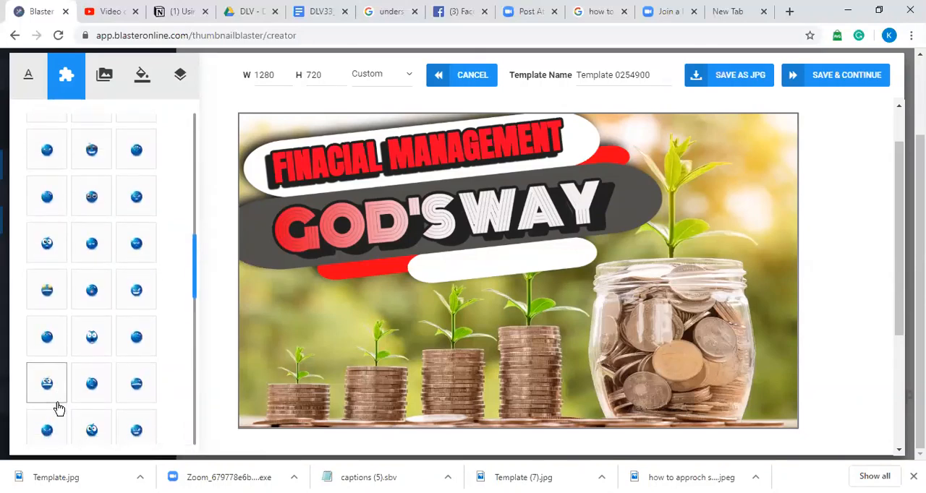
{"action": "left_click_drag", "start_coordinate": [194, 287], "coordinate": [184, 187]}
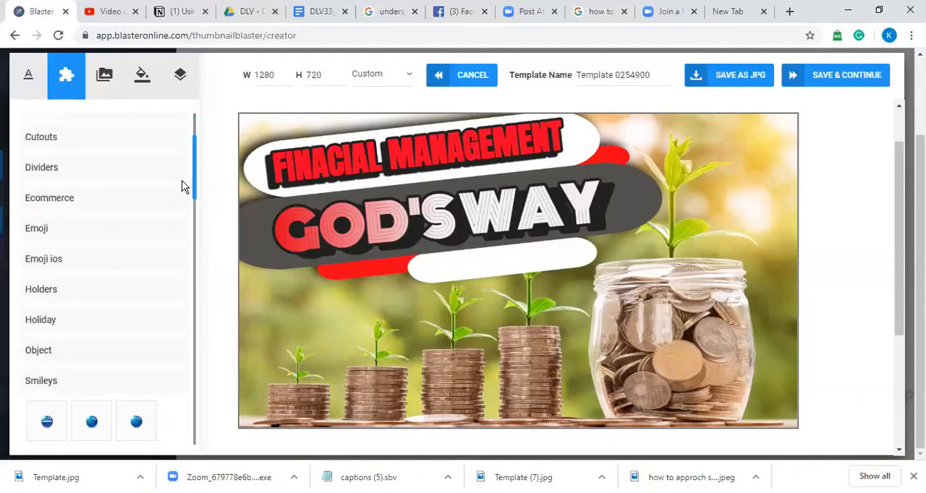
Step: Try out the screaming-face emoji from the Emoji category on the coin jar, and delete it again
{"action": "left_click", "coordinate": [114, 224]}
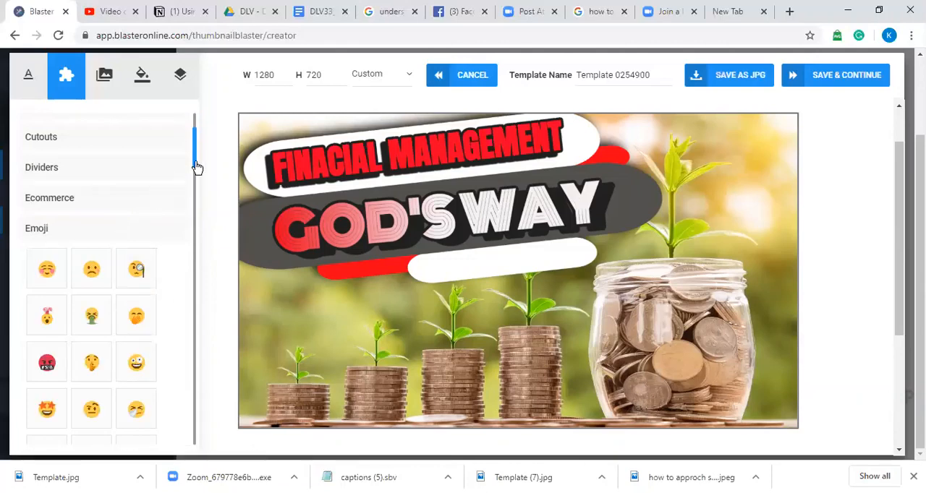
{"action": "left_click_drag", "start_coordinate": [197, 174], "coordinate": [196, 192]}
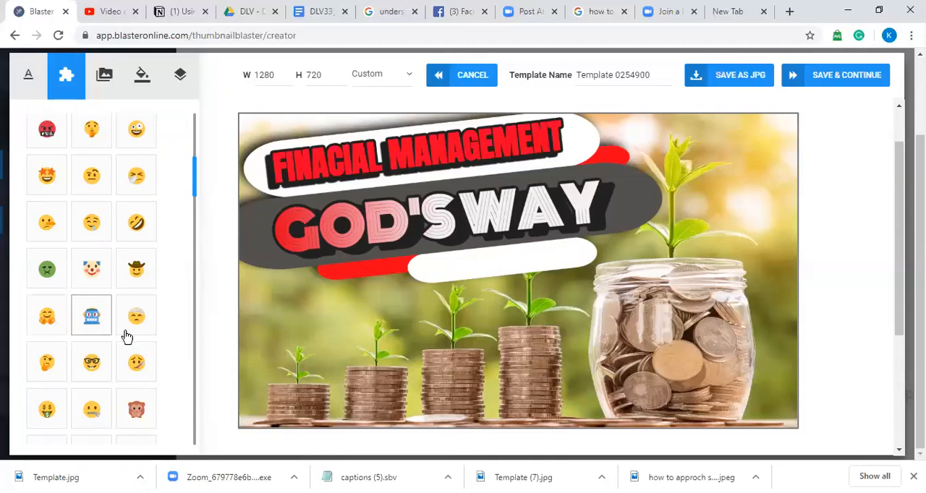
{"action": "left_click_drag", "start_coordinate": [199, 196], "coordinate": [202, 253]}
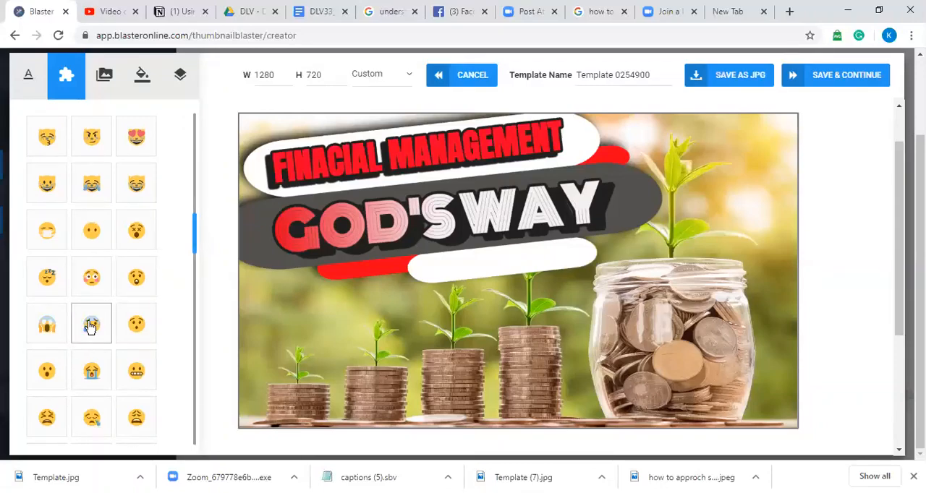
{"action": "left_click", "coordinate": [64, 330]}
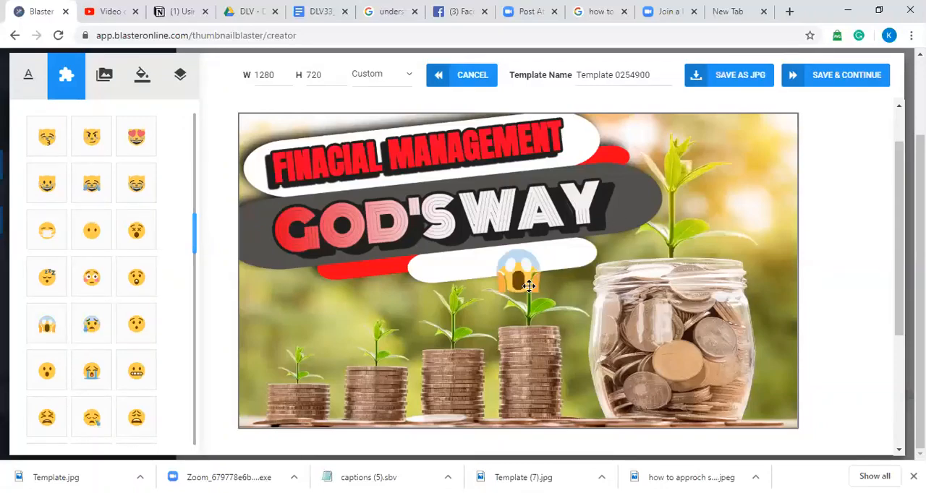
{"action": "left_click_drag", "start_coordinate": [526, 283], "coordinate": [657, 317]}
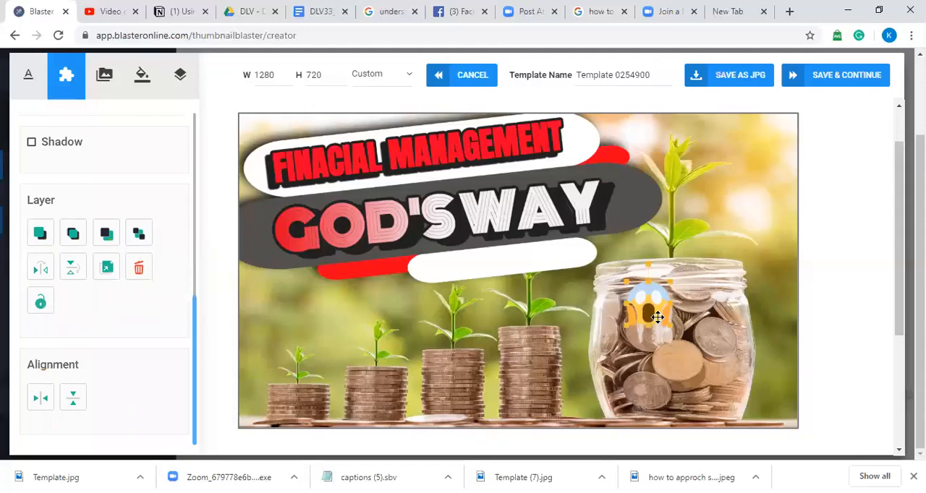
{"action": "key", "text": "Delete"}
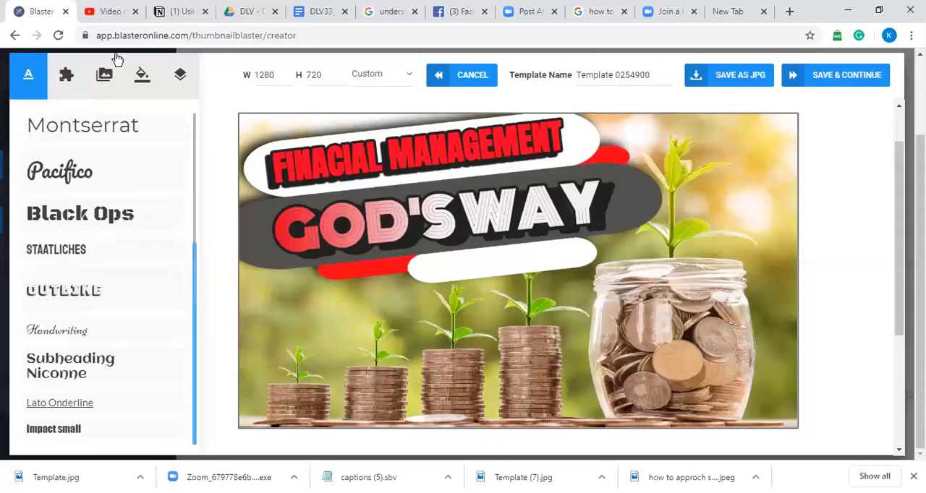
Step: Turn on Image Filters for the money background photo
{"action": "left_click", "coordinate": [400, 319]}
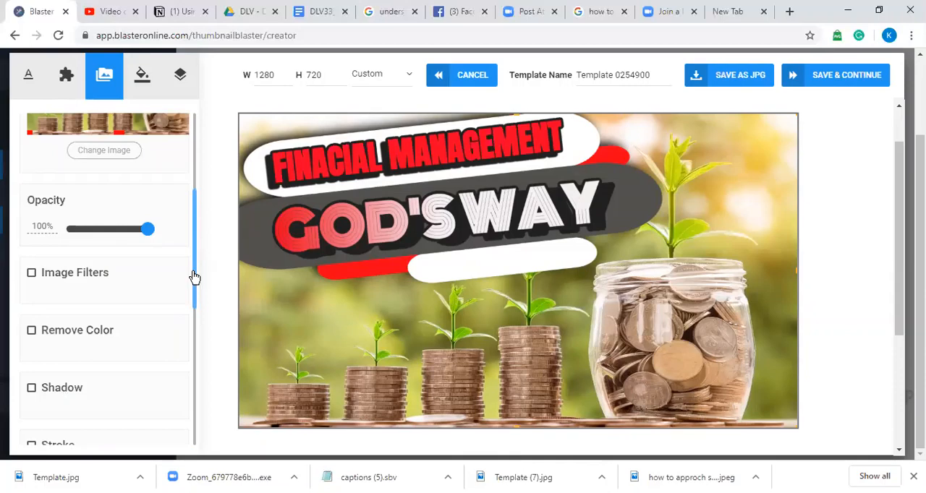
{"action": "left_click_drag", "start_coordinate": [150, 233], "coordinate": [198, 258]}
{"action": "left_click", "coordinate": [28, 274]}
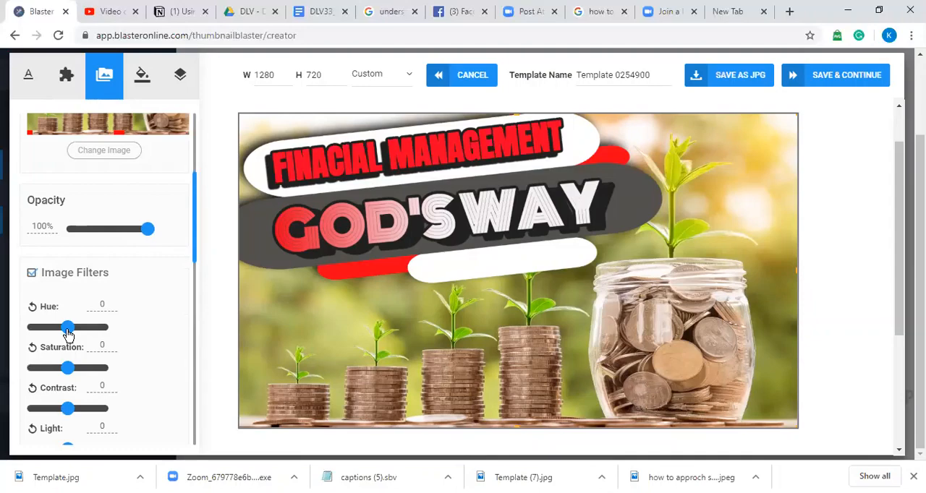
Step: Set the money background photo's hue to 0.04, saturation to 0.62, contrast to 0.1 and light to -0.02
{"action": "left_click_drag", "start_coordinate": [67, 332], "coordinate": [69, 334]}
{"action": "mouse_move", "coordinate": [71, 368]}
{"action": "left_mouse_down"}
{"action": "mouse_move", "coordinate": [88, 369]}
{"action": "mouse_move", "coordinate": [14, 370]}
{"action": "mouse_move", "coordinate": [84, 371]}
{"action": "left_mouse_up"}
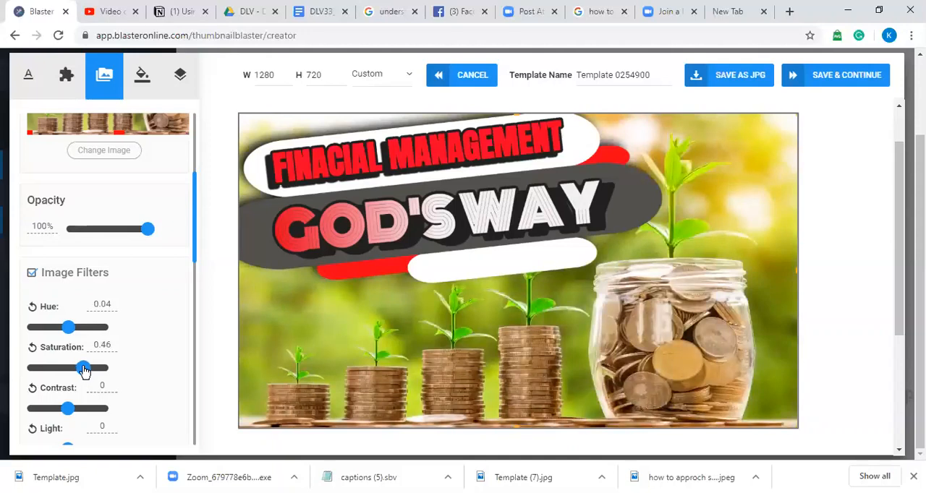
{"action": "mouse_move", "coordinate": [85, 371]}
{"action": "left_mouse_down"}
{"action": "mouse_move", "coordinate": [60, 372]}
{"action": "mouse_move", "coordinate": [90, 374]}
{"action": "left_mouse_up"}
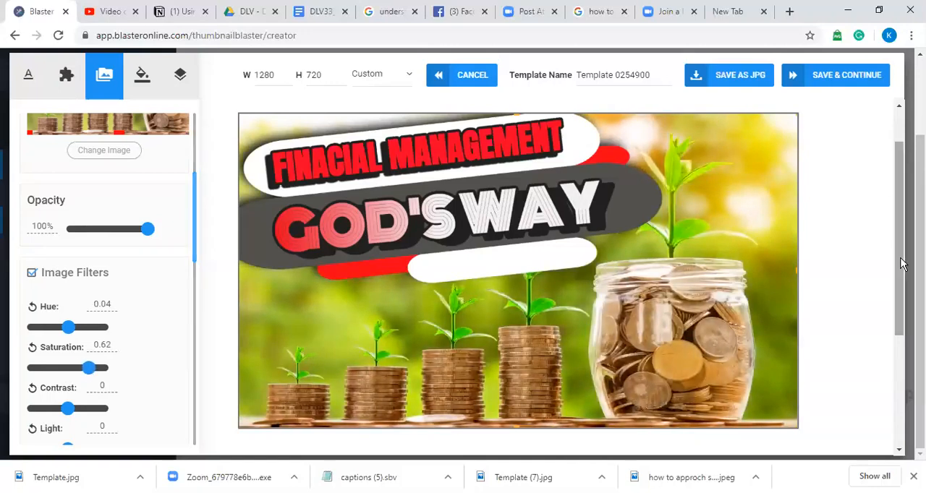
{"action": "mouse_move", "coordinate": [67, 408]}
{"action": "left_mouse_down"}
{"action": "mouse_move", "coordinate": [80, 413]}
{"action": "mouse_move", "coordinate": [37, 427]}
{"action": "mouse_move", "coordinate": [73, 421]}
{"action": "left_mouse_up"}
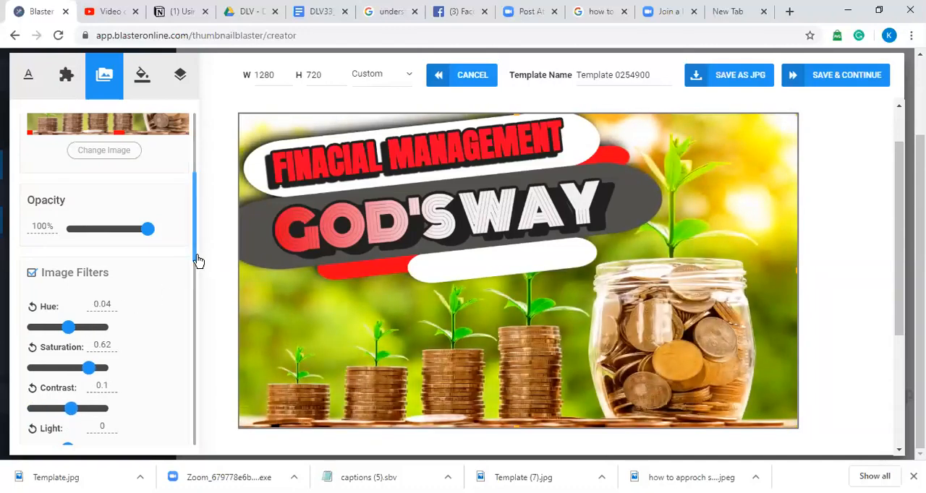
{"action": "left_click_drag", "start_coordinate": [197, 260], "coordinate": [198, 295]}
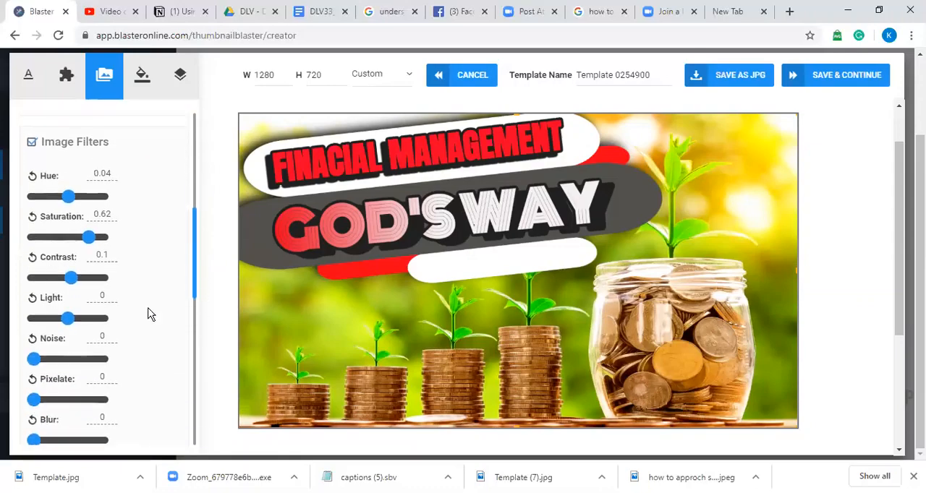
{"action": "mouse_move", "coordinate": [71, 325]}
{"action": "left_mouse_down"}
{"action": "mouse_move", "coordinate": [78, 321]}
{"action": "mouse_move", "coordinate": [49, 327]}
{"action": "mouse_move", "coordinate": [68, 330]}
{"action": "left_mouse_up"}
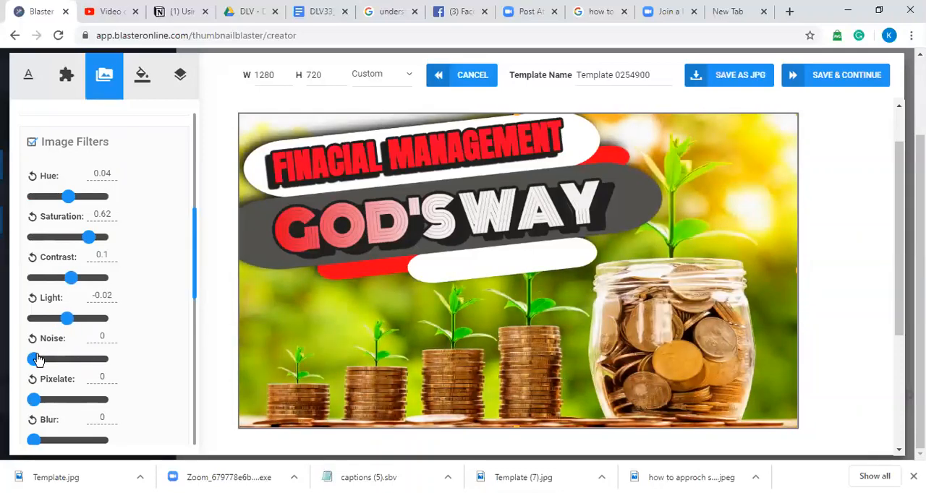
Step: Try out the noise, pixelate and blur filters on the money photo, and return them to 0
{"action": "mouse_move", "coordinate": [38, 360]}
{"action": "left_mouse_down"}
{"action": "mouse_move", "coordinate": [58, 358]}
{"action": "mouse_move", "coordinate": [31, 360]}
{"action": "left_mouse_up"}
{"action": "mouse_move", "coordinate": [33, 400]}
{"action": "left_mouse_down"}
{"action": "mouse_move", "coordinate": [72, 407]}
{"action": "mouse_move", "coordinate": [26, 415]}
{"action": "left_mouse_up"}
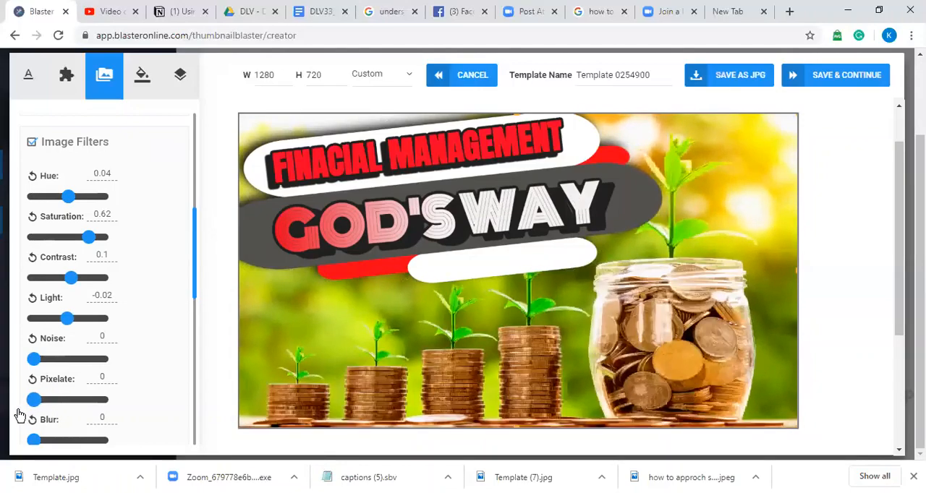
{"action": "left_click_drag", "start_coordinate": [199, 275], "coordinate": [198, 296]}
{"action": "left_click_drag", "start_coordinate": [34, 366], "coordinate": [40, 371]}
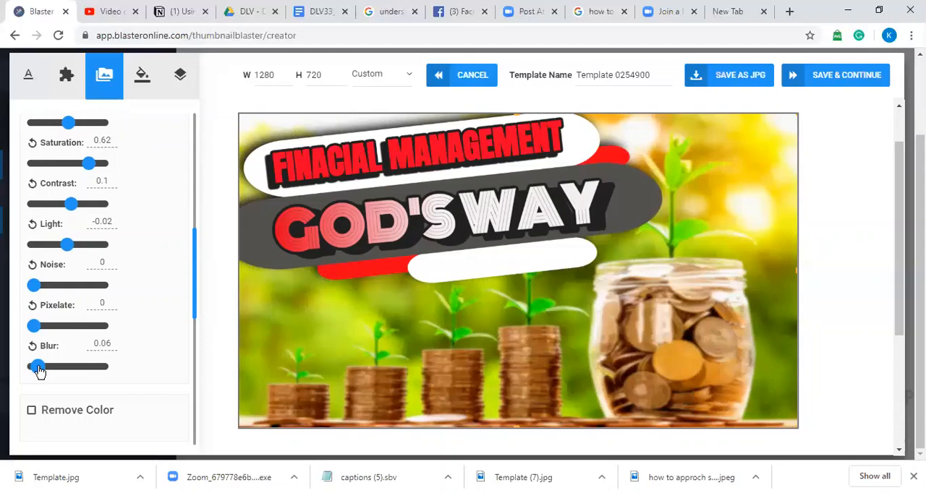
{"action": "left_click_drag", "start_coordinate": [40, 372], "coordinate": [31, 367]}
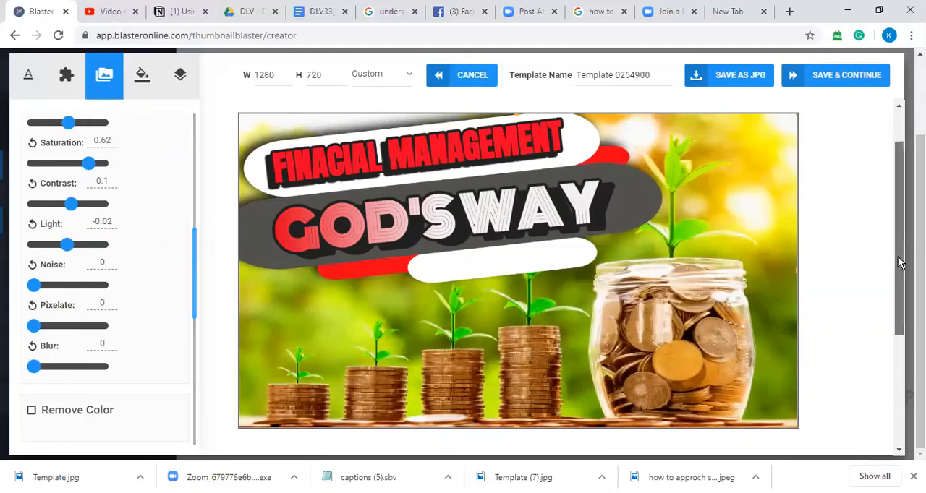
{"action": "scroll", "coordinate": [903, 266], "scroll_direction": "down", "scroll_amount": 1}
{"action": "scroll", "coordinate": [903, 266], "scroll_direction": "up", "scroll_amount": 1}
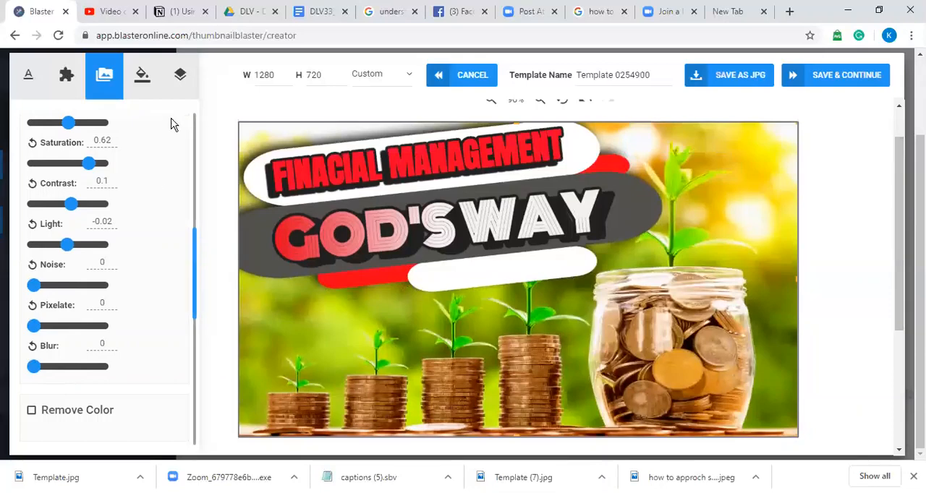
{"action": "left_click", "coordinate": [37, 89]}
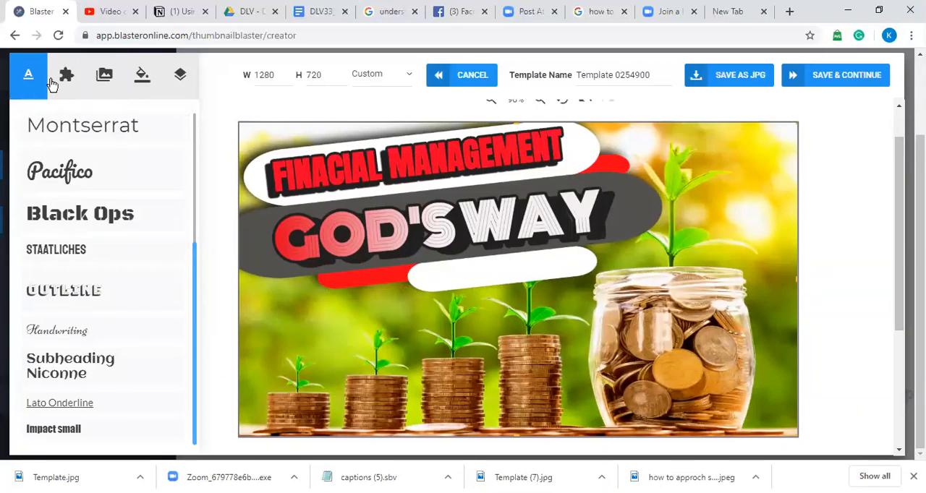
{"action": "left_click", "coordinate": [81, 72]}
{"action": "left_click", "coordinate": [109, 76]}
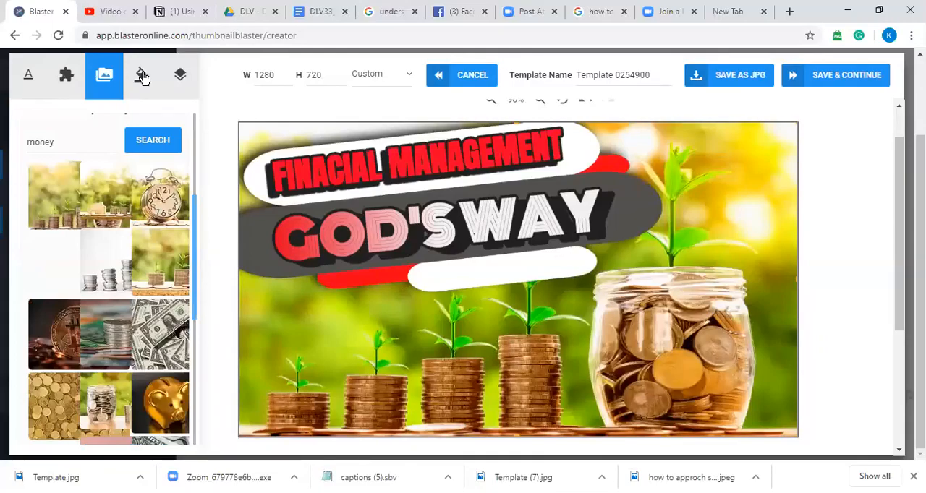
{"action": "left_click", "coordinate": [145, 78]}
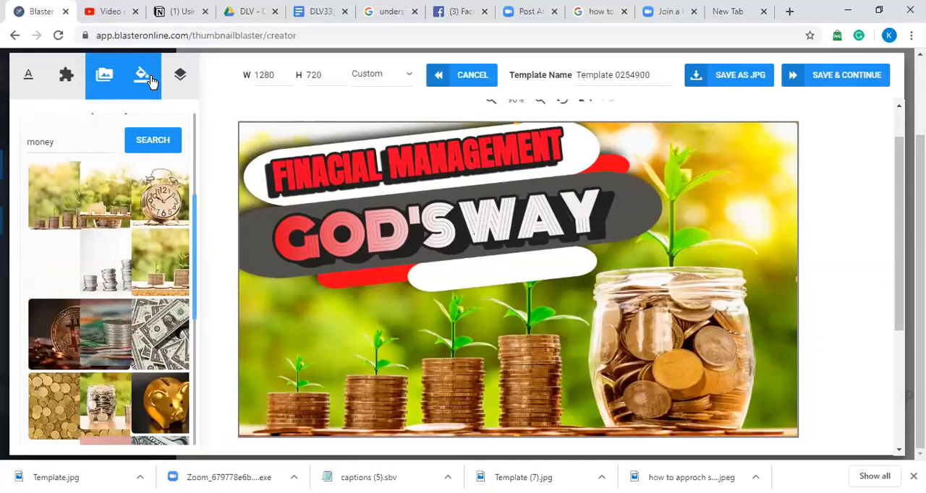
{"action": "left_click", "coordinate": [174, 81]}
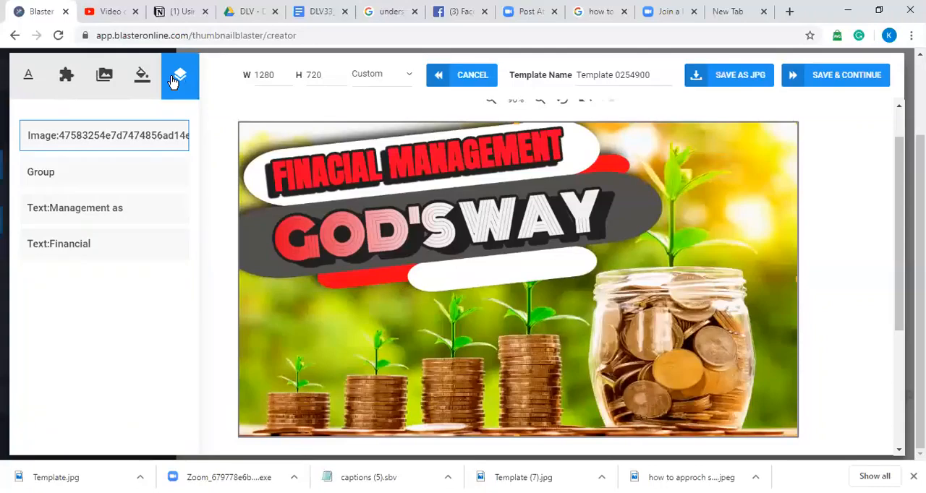
{"action": "left_click", "coordinate": [470, 195]}
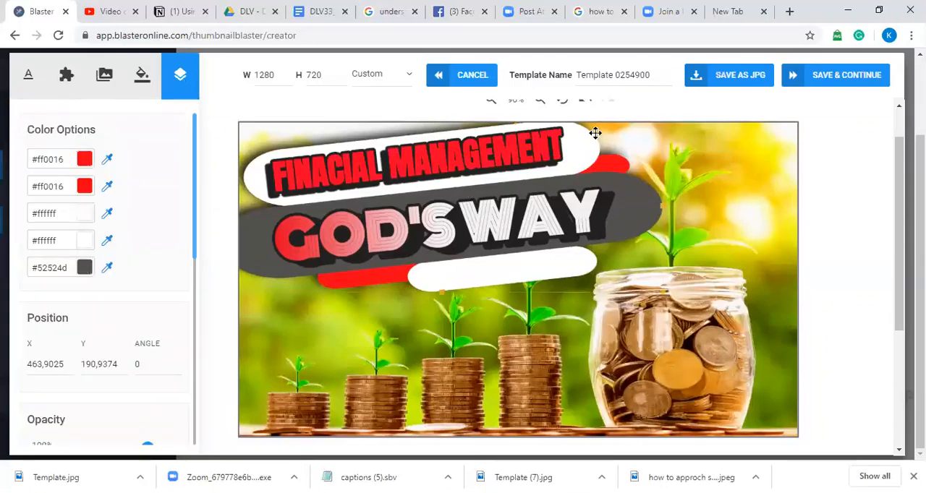
Step: Rename the template as THUMBNAIL-FINANCIAL MANAGEMENT GOD'S WAY
{"action": "left_click", "coordinate": [651, 75]}
{"action": "key", "text": "BackSpace"}
{"action": "key", "text": "BackSpace"}
{"action": "key", "text": "BackSpace"}
{"action": "key", "text": "BackSpace"}
{"action": "key", "text": "BackSpace"}
{"action": "key", "text": "BackSpace"}
{"action": "key", "text": "BackSpace"}
{"action": "key", "text": "BackSpace"}
{"action": "key", "text": "BackSpace"}
{"action": "key", "text": "BackSpace"}
{"action": "key", "text": "BackSpace"}
{"action": "key", "text": "BackSpace"}
{"action": "key", "text": "BackSpace"}
{"action": "key", "text": "BackSpace"}
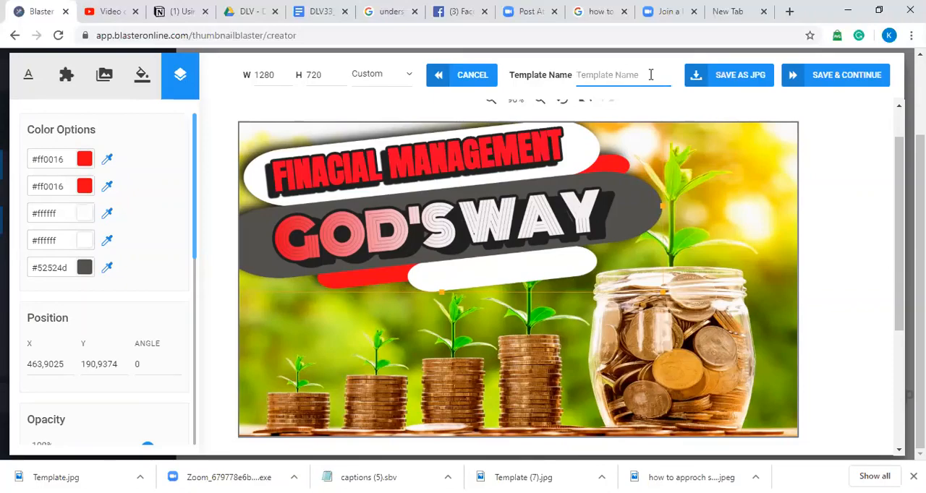
{"action": "type", "text": "tH"}
{"action": "key", "text": "BackSpace"}
{"action": "key", "text": "BackSpace"}
{"action": "type", "text": "thu"}
{"action": "key", "text": "BackSpace"}
{"action": "type", "text": "T"}
{"action": "key", "text": "BackSpace"}
{"action": "type", "text": "FINALCIAL MANAGER-"}
{"action": "key", "text": "BackSpace"}
{"action": "key", "text": "BackSpace"}
{"action": "type", "text": "EMENT"}
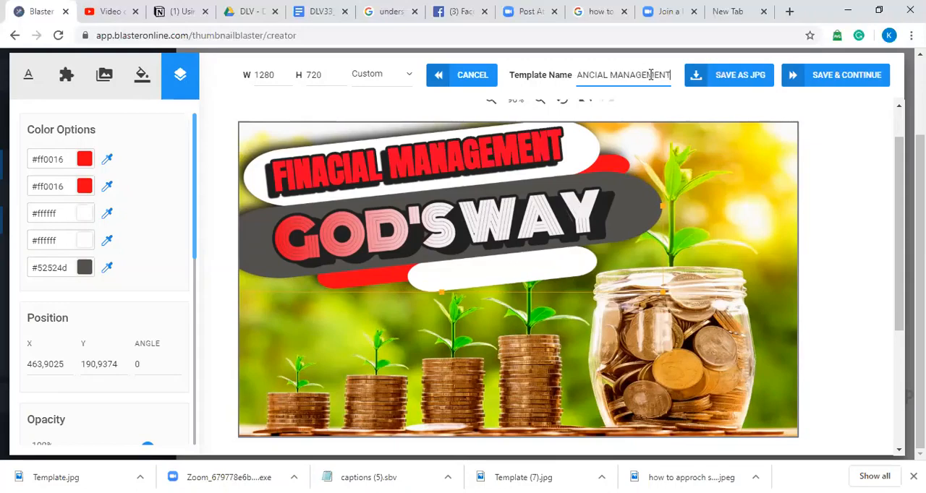
{"action": "type", "text": " GO"}
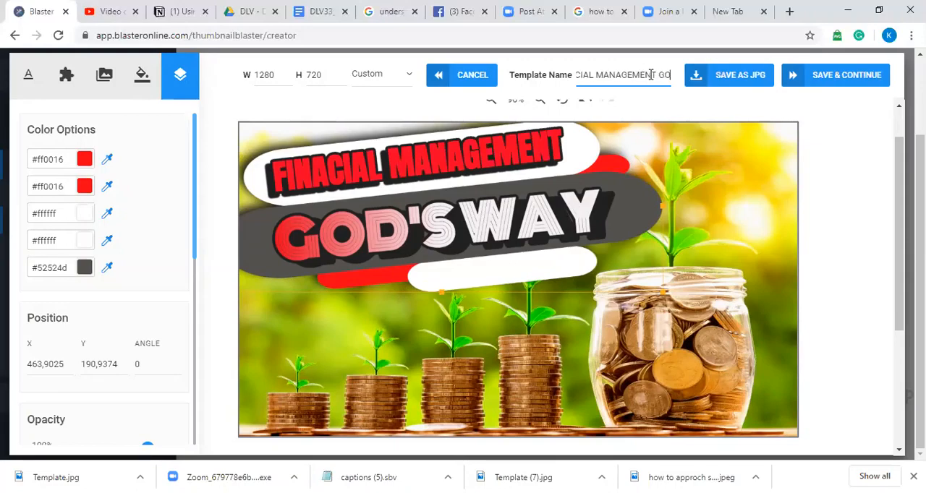
{"action": "type", "text": "D'S WAY"}
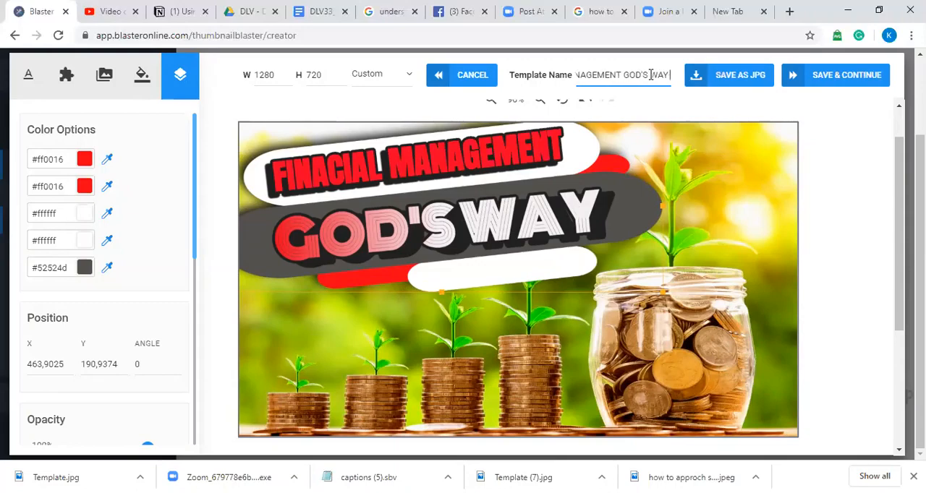
Step: Download the thumbnail as a JPG, save the template to continue to the publishing stage, and close the training video
{"action": "left_click", "coordinate": [745, 83]}
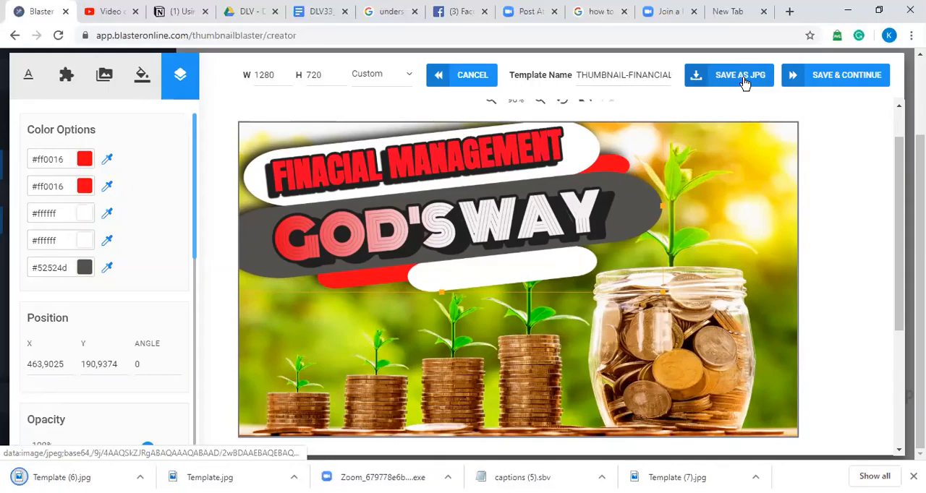
{"action": "left_click", "coordinate": [825, 77]}
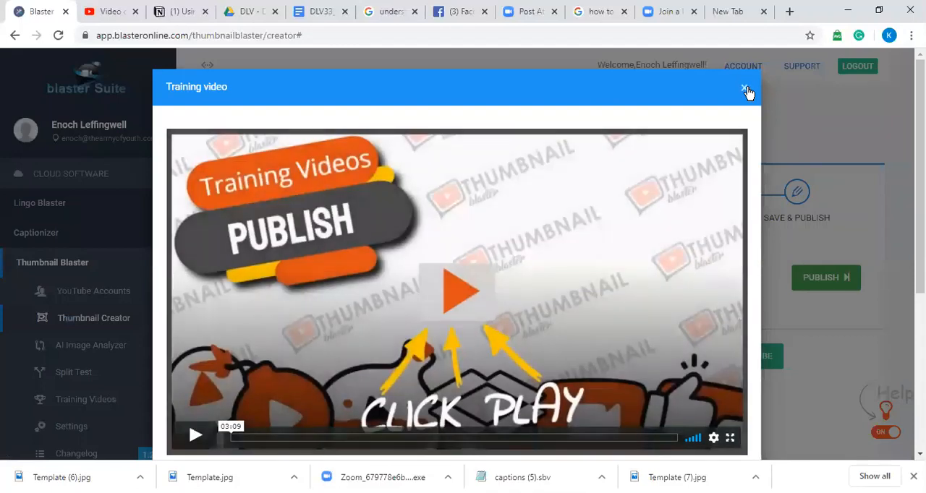
{"action": "left_click", "coordinate": [745, 89]}
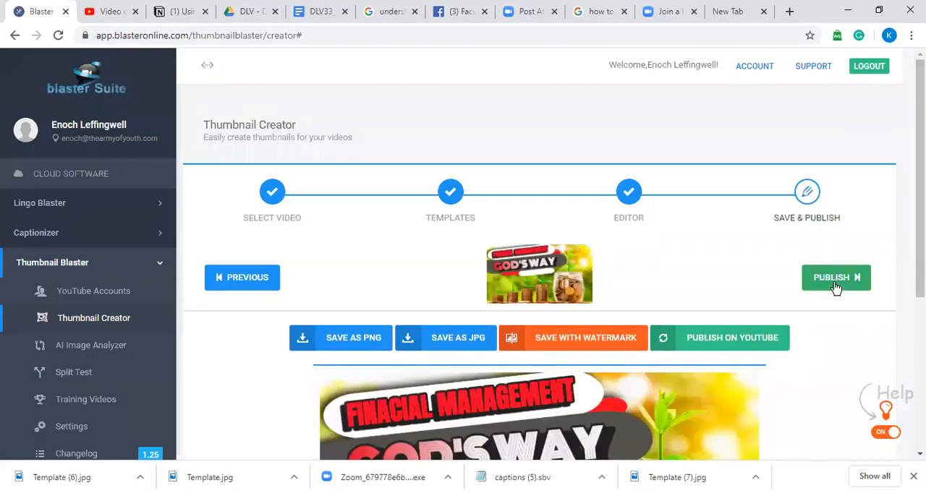
Step: Publish the thumbnail on YouTube for The Army of Youth channel's video "Financial Management as a Missionary"
{"action": "left_click", "coordinate": [836, 281]}
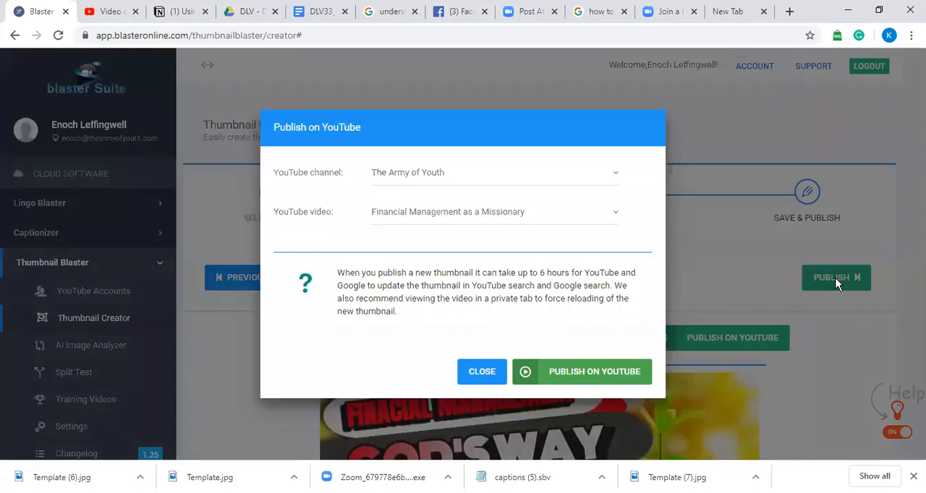
{"action": "left_click", "coordinate": [592, 374]}
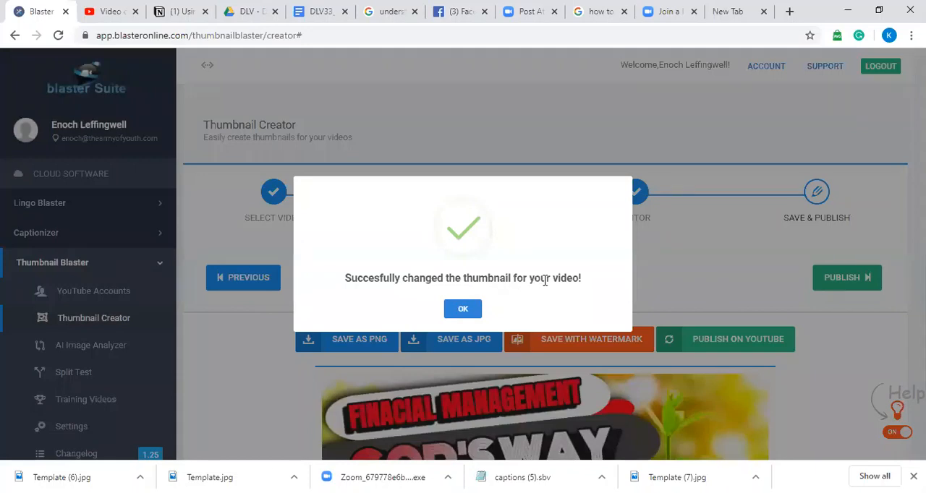
{"action": "left_click", "coordinate": [461, 310]}
Step: Switch to YouTube Studio and reload the video's details page to check its thumbnail
{"action": "left_click", "coordinate": [119, 21]}
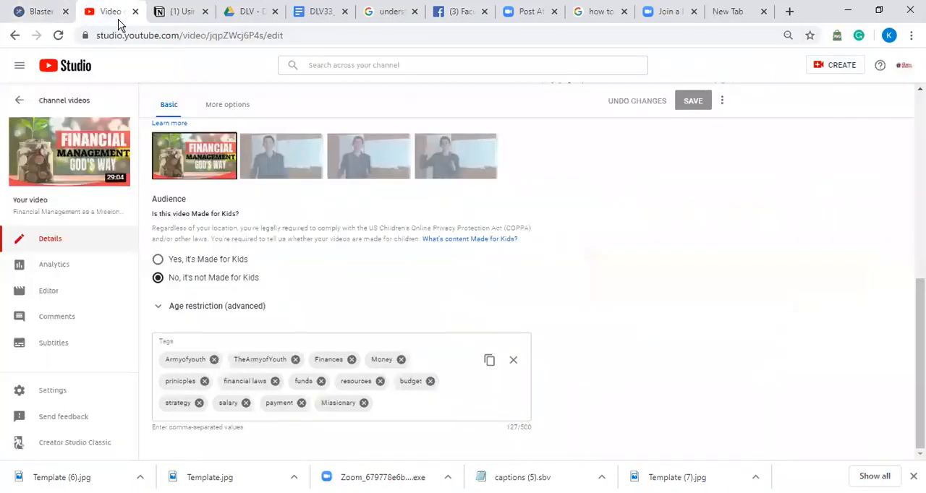
{"action": "left_click", "coordinate": [191, 38]}
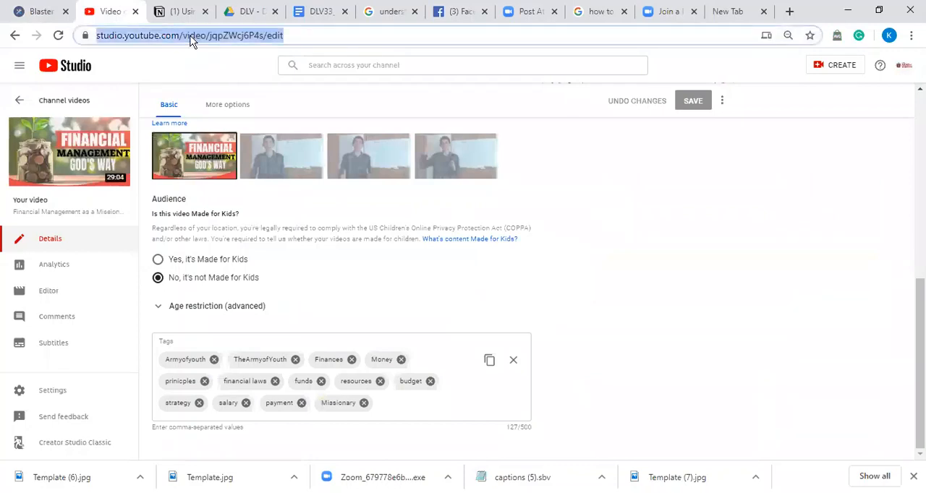
{"action": "key", "text": "Return"}
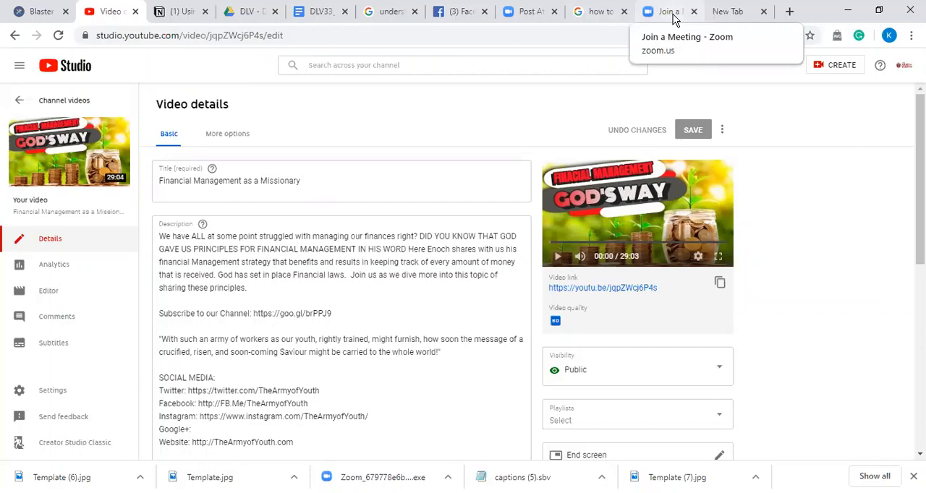
Step: Switch to Google Drive and open the folder SM-YT-FINANCIAL MANAGEMENT GOD'S WAY inside Content Machine > VL - Vlogs
{"action": "left_click", "coordinate": [171, 20]}
{"action": "left_click", "coordinate": [238, 17]}
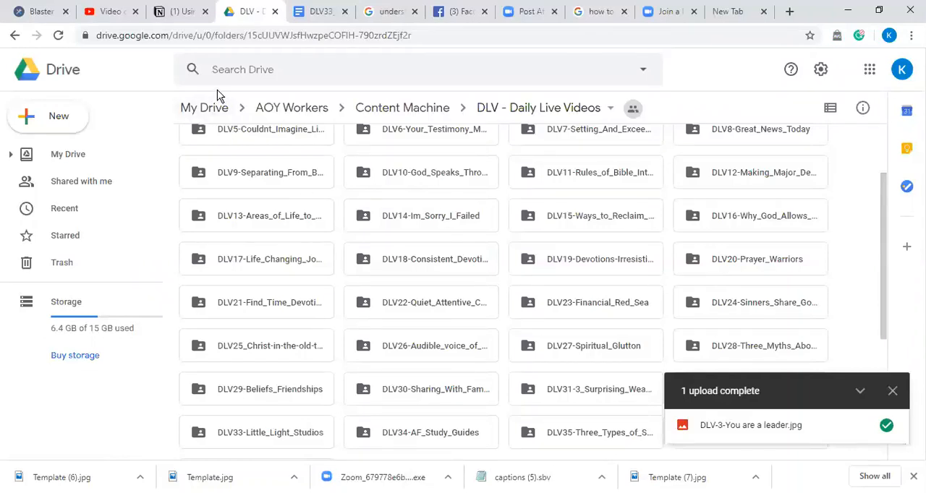
{"action": "left_click", "coordinate": [405, 110]}
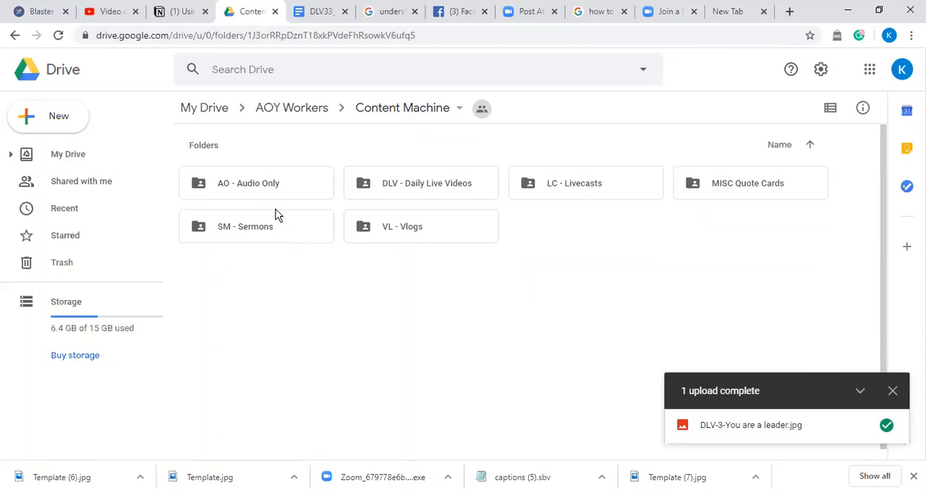
{"action": "double_click", "coordinate": [403, 237]}
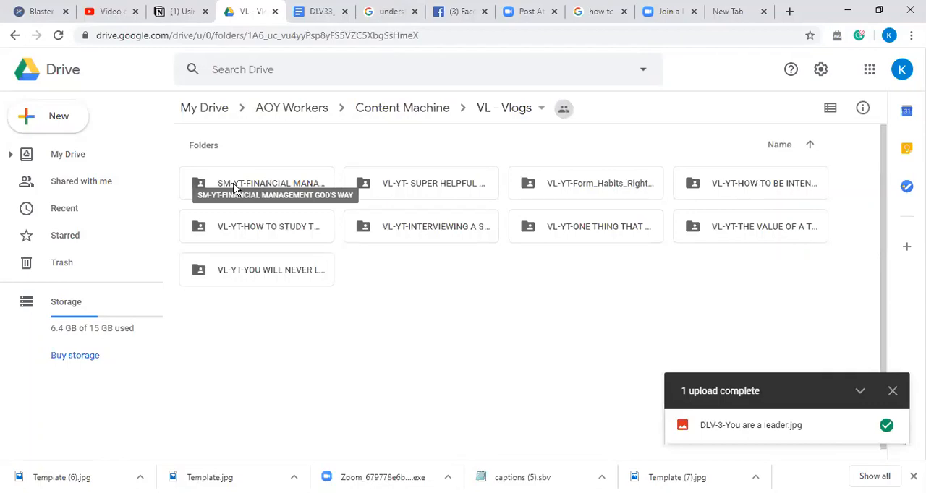
{"action": "double_click", "coordinate": [268, 189]}
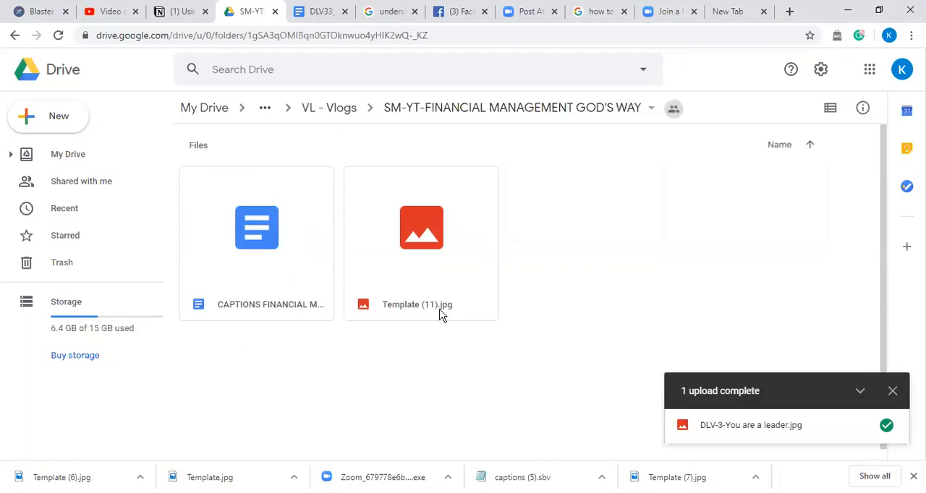
Step: Show the downloaded Template (6).jpg in its folder on the computer
{"action": "right_click", "coordinate": [436, 246]}
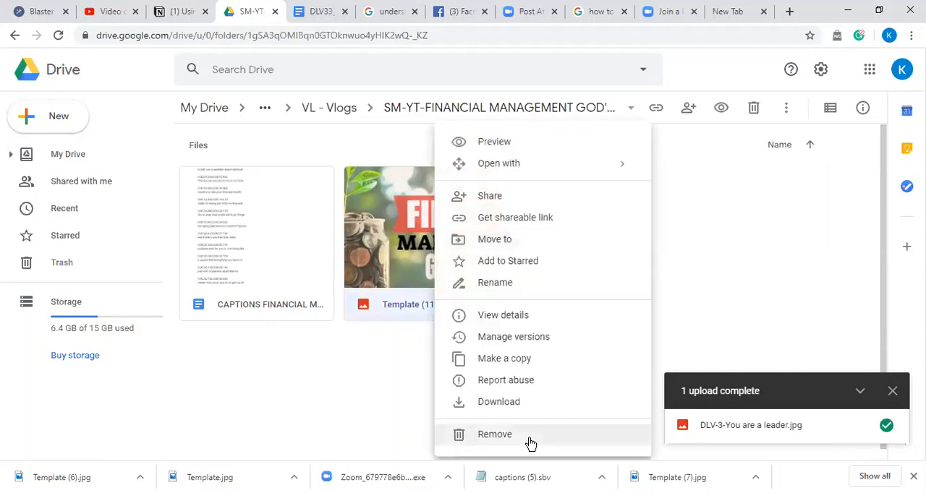
{"action": "left_click", "coordinate": [713, 281]}
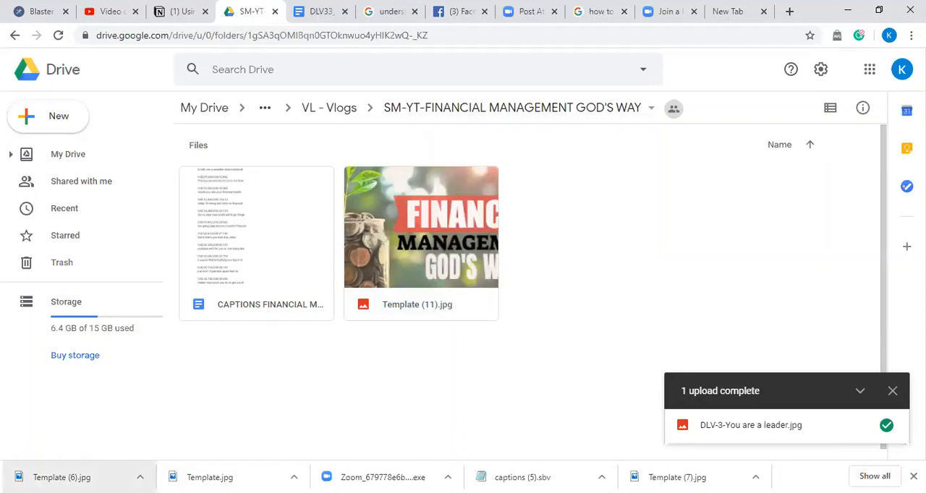
{"action": "left_click", "coordinate": [140, 478]}
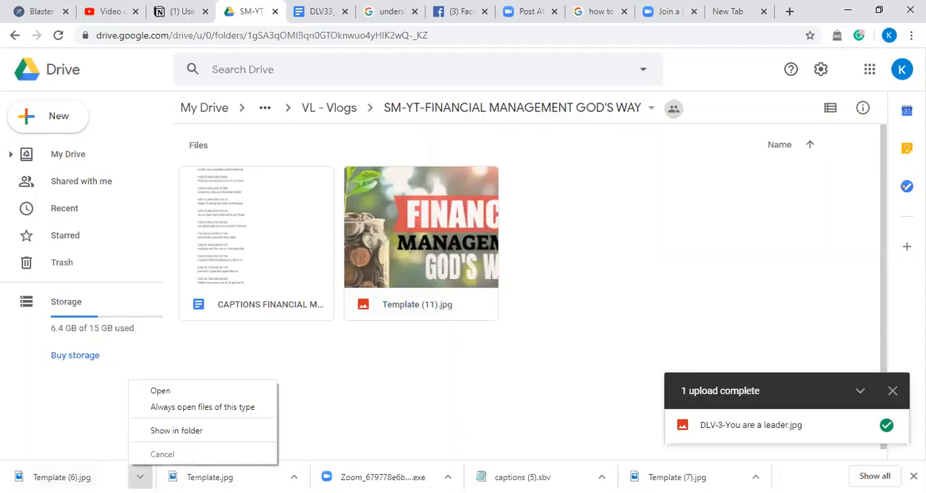
{"action": "left_click", "coordinate": [165, 432]}
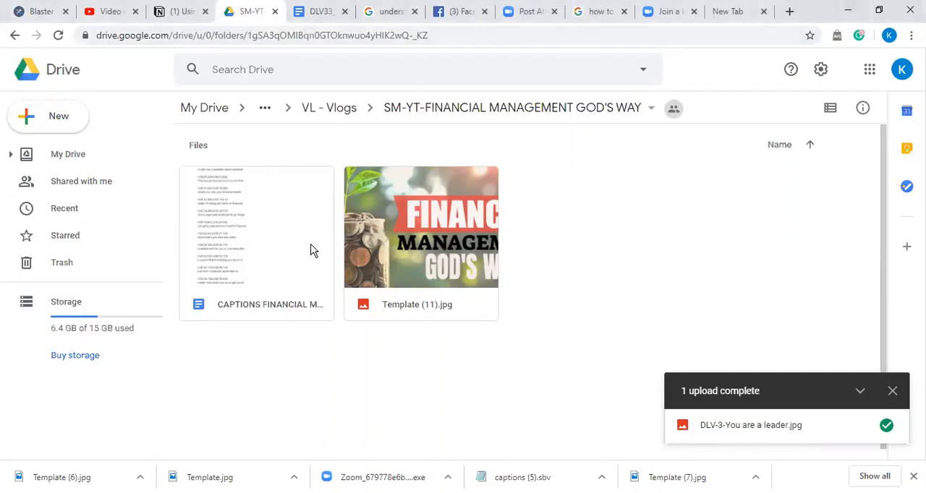
Step: Upload the FINANCIAL MANAGEMENT image from Downloads > THUMBNAILS to the current Drive folder
{"action": "left_click", "coordinate": [59, 129]}
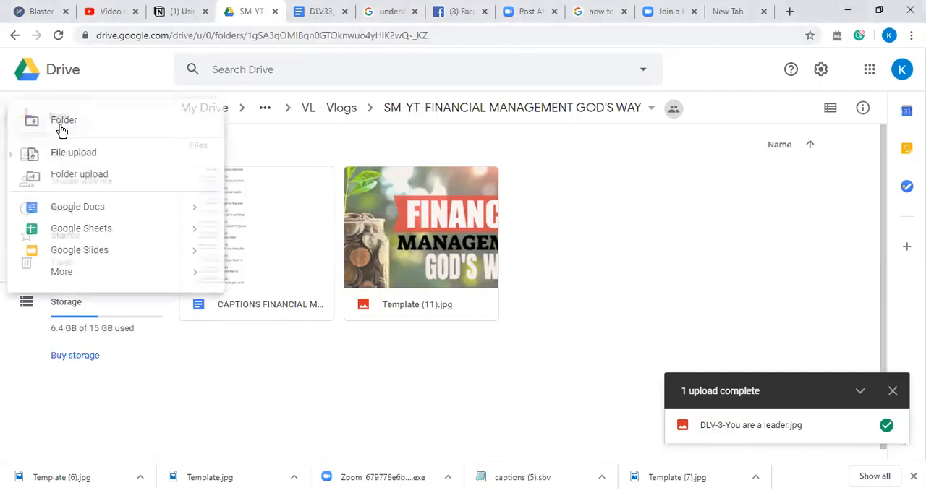
{"action": "left_click", "coordinate": [60, 126]}
{"action": "left_click", "coordinate": [571, 217]}
{"action": "left_click", "coordinate": [46, 114]}
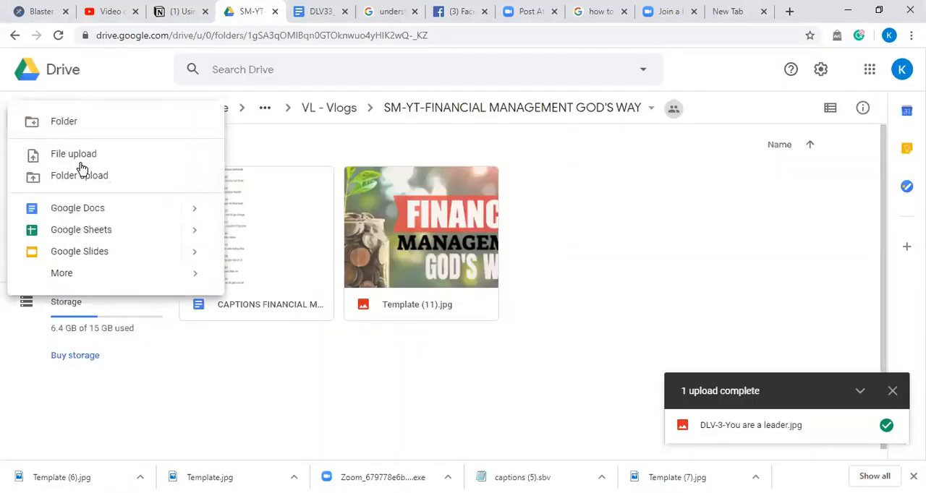
{"action": "left_click", "coordinate": [78, 160]}
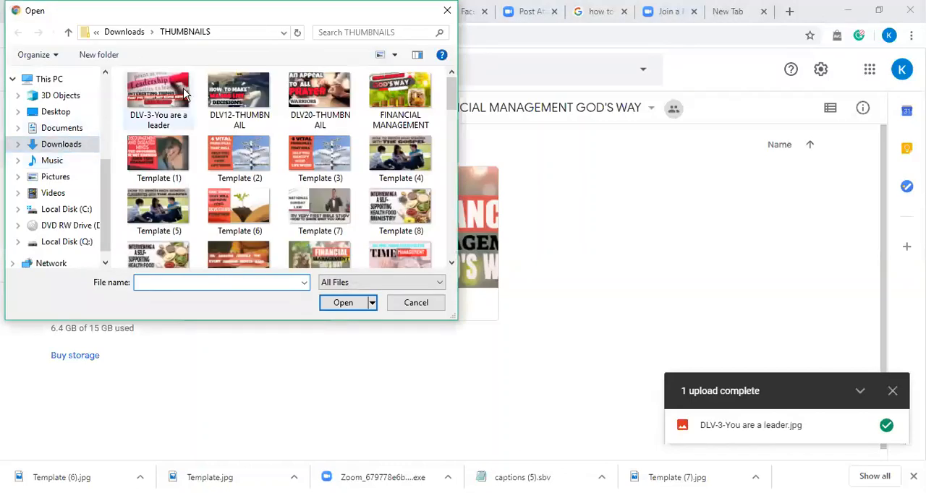
{"action": "left_click", "coordinate": [424, 94]}
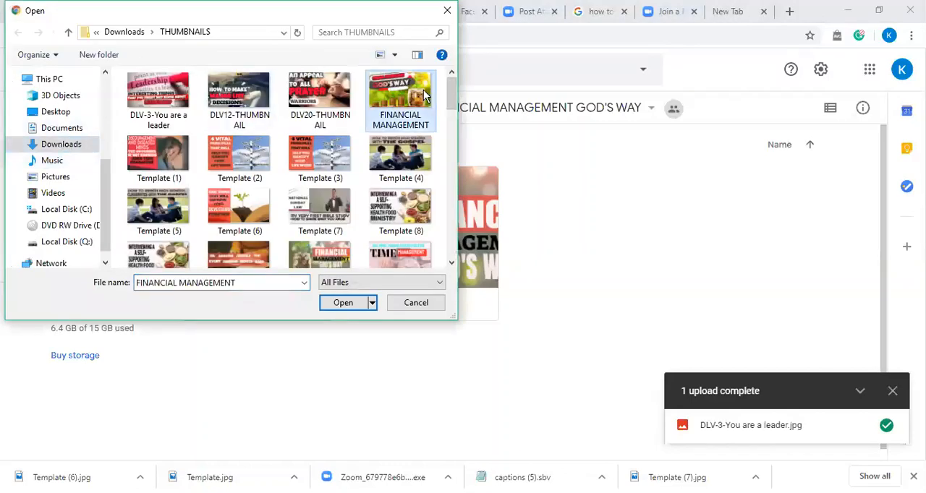
{"action": "left_click", "coordinate": [343, 303]}
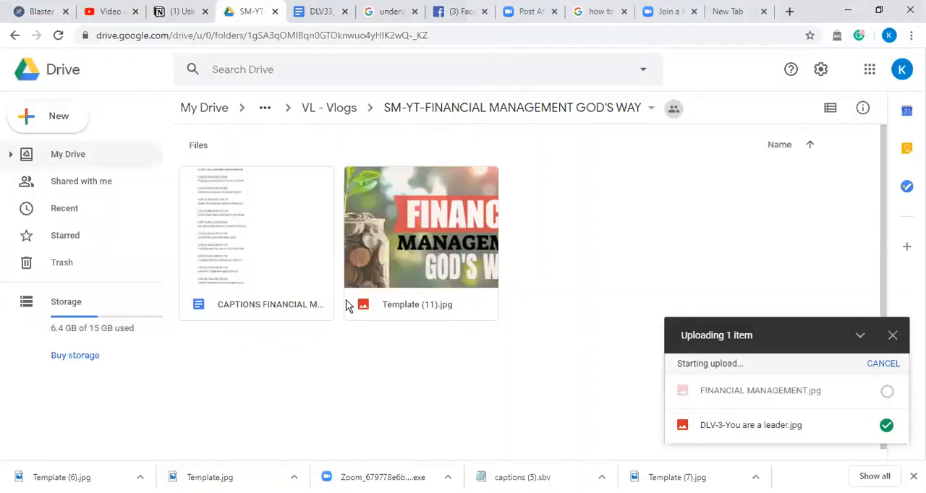